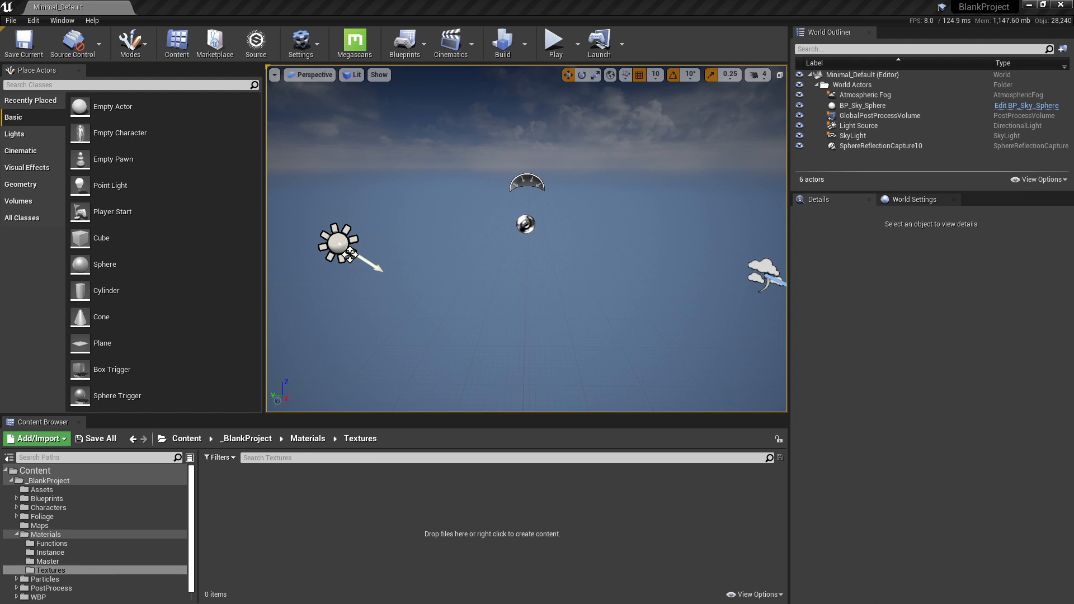
Open the MM_BasePBR material from the Master folder and examine its node graph down to the Normal texture sample.
{"action": "left_click", "coordinate": [50, 561]}
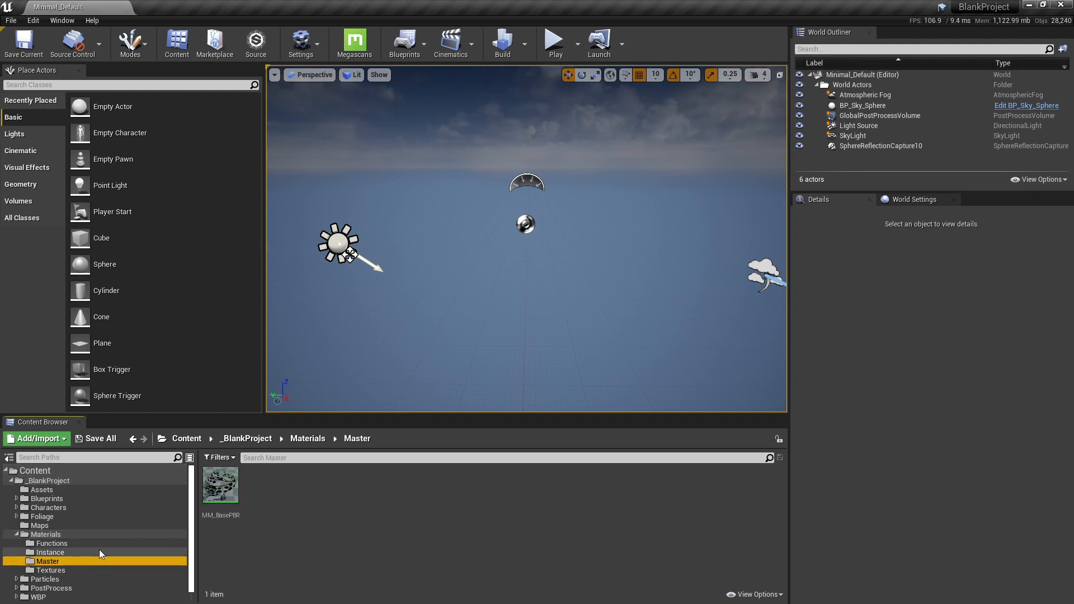
{"action": "double_click", "coordinate": [224, 487]}
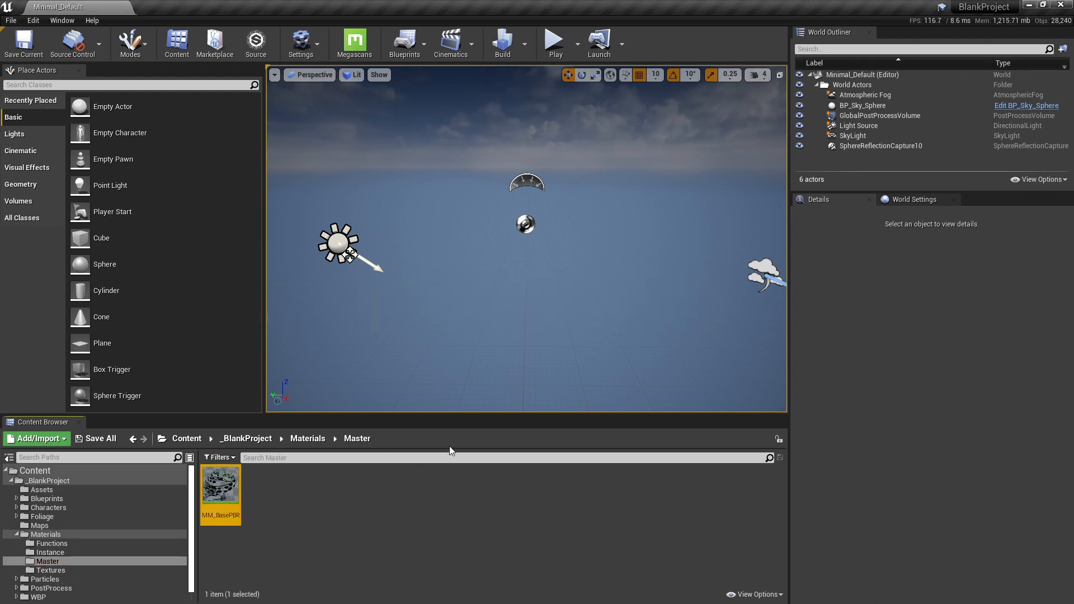
{"action": "scroll", "coordinate": [425, 273], "scroll_direction": "down", "scroll_amount": 3}
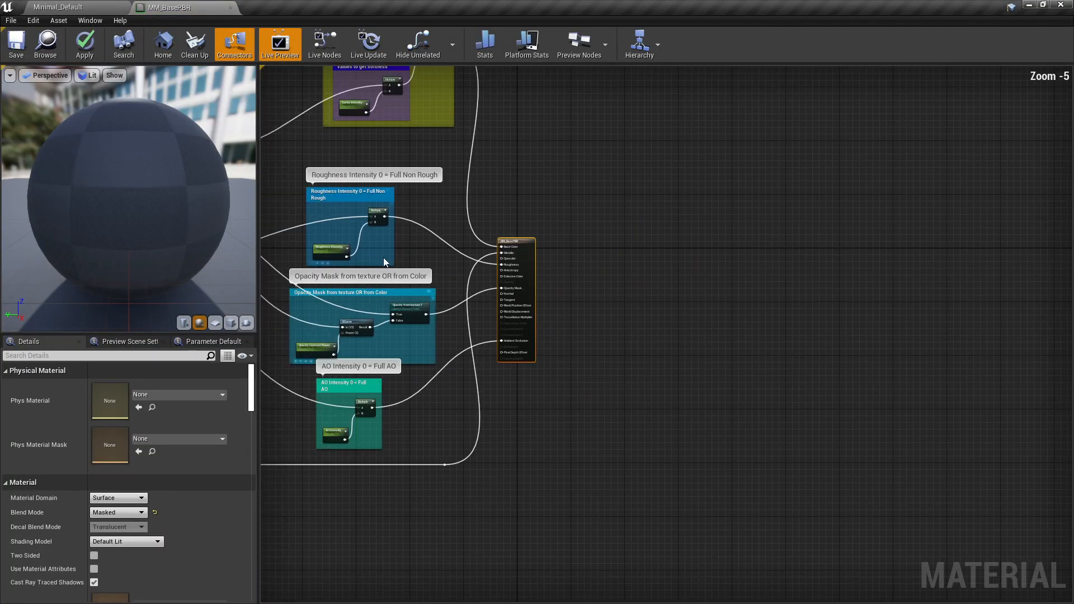
{"action": "right_click_drag", "start_coordinate": [383, 258], "coordinate": [582, 399]}
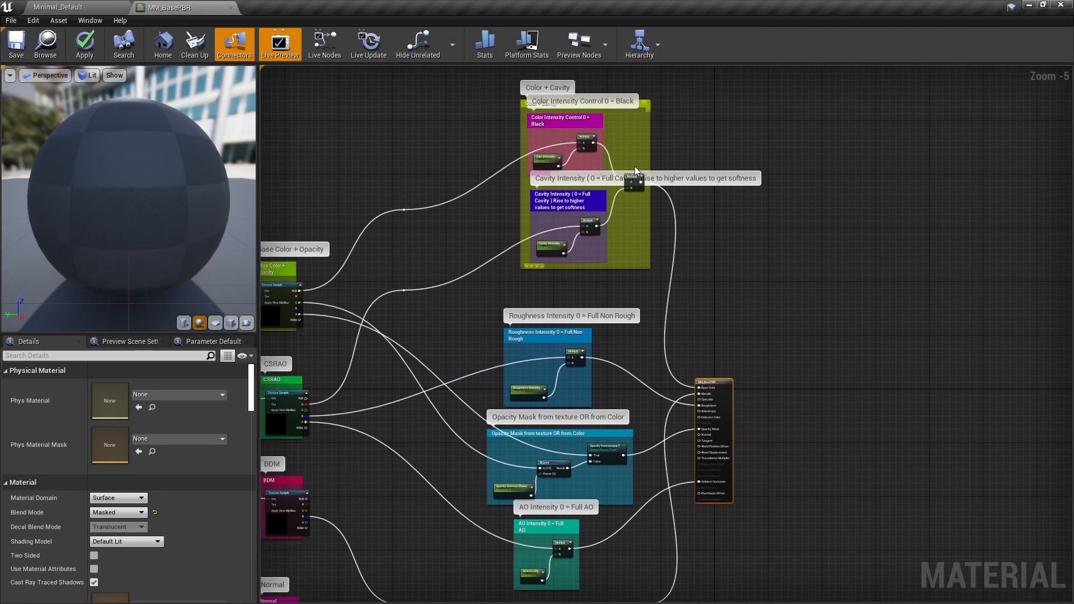
{"action": "left_click", "coordinate": [588, 229]}
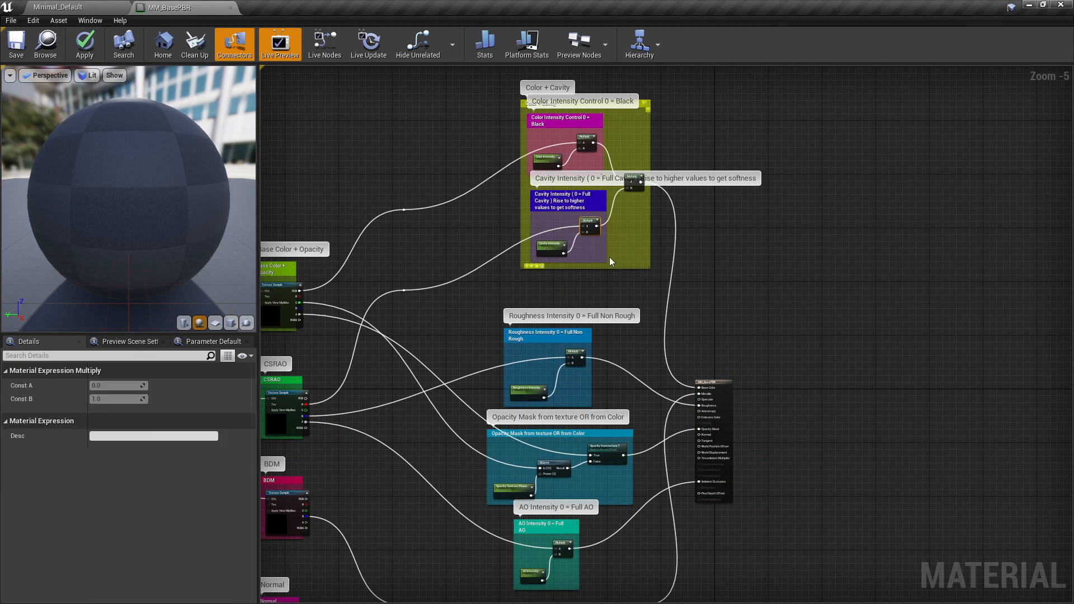
{"action": "right_click_drag", "start_coordinate": [609, 256], "coordinate": [585, 152]}
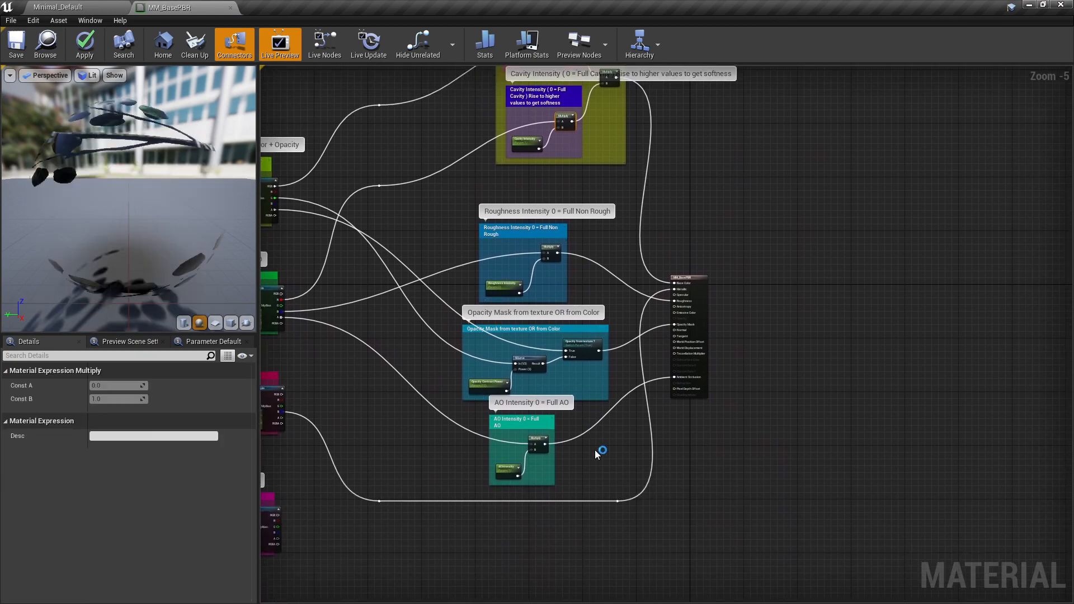
{"action": "right_click_drag", "start_coordinate": [598, 453], "coordinate": [631, 389]}
{"action": "right_click_drag", "start_coordinate": [468, 398], "coordinate": [497, 377]}
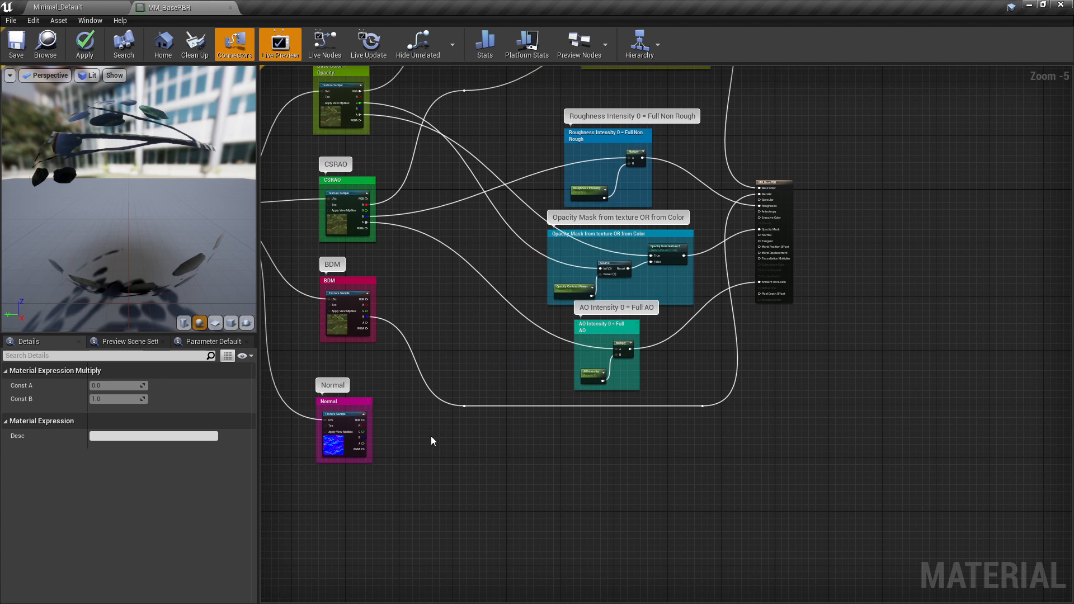
{"action": "scroll", "coordinate": [431, 441], "scroll_direction": "up", "scroll_amount": 1}
{"action": "right_click_drag", "start_coordinate": [429, 441], "coordinate": [448, 389]}
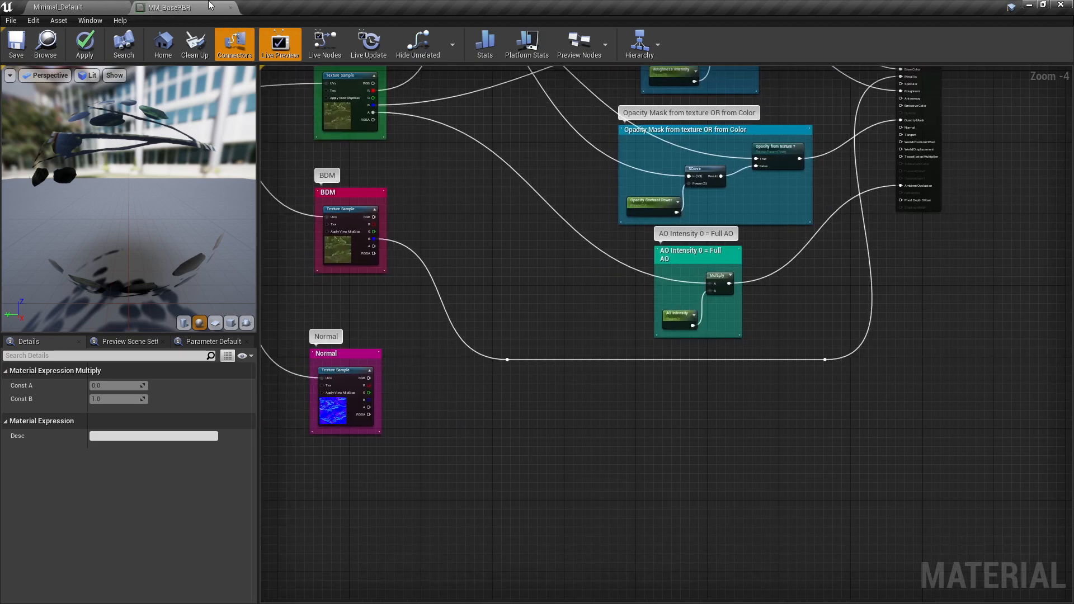
Create a Material Function named MF_NormalControl in the Materials > Functions folder.
{"action": "left_click", "coordinate": [107, 8]}
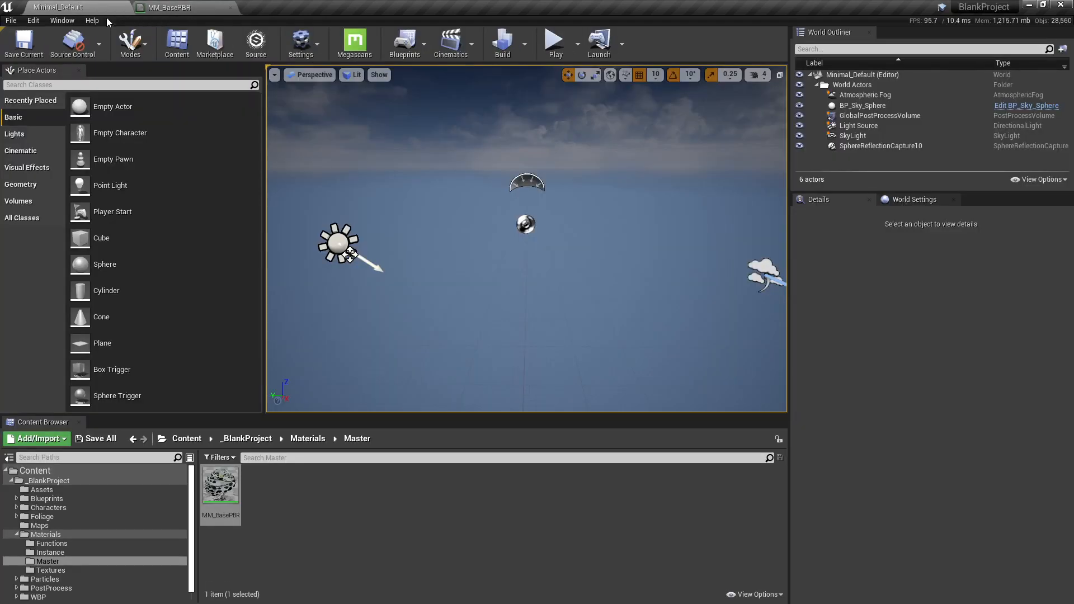
{"action": "left_click", "coordinate": [46, 543]}
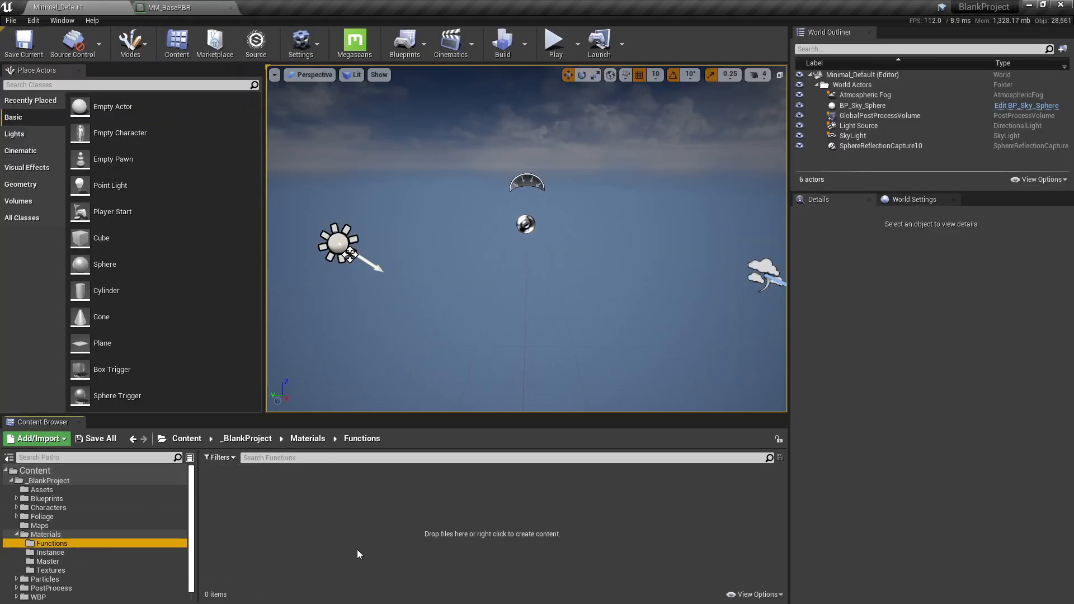
{"action": "right_click", "coordinate": [296, 528]}
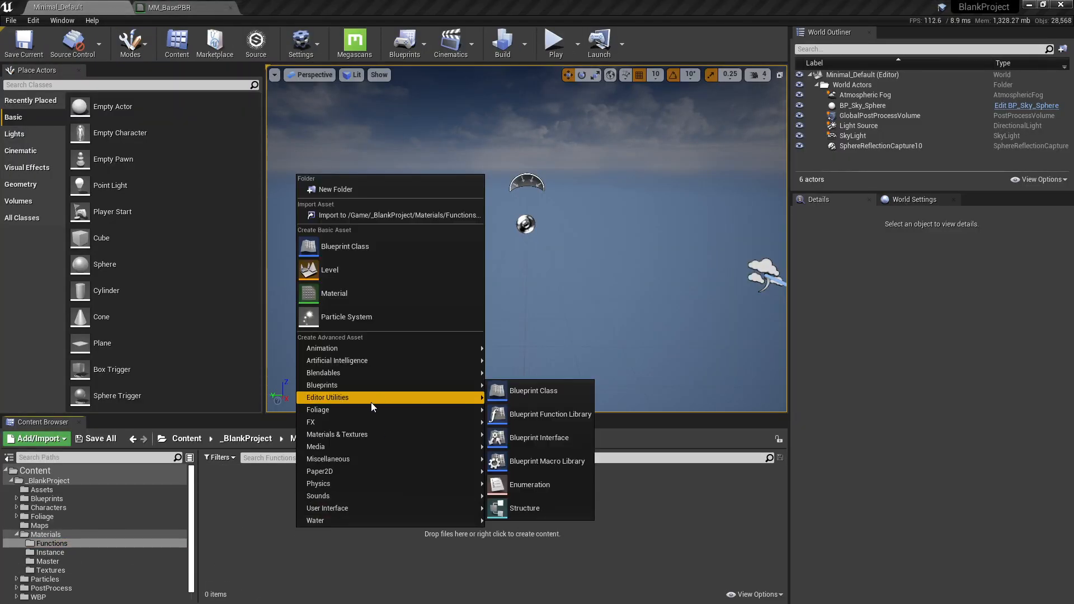
{"action": "mouse_move", "coordinate": [355, 427]}
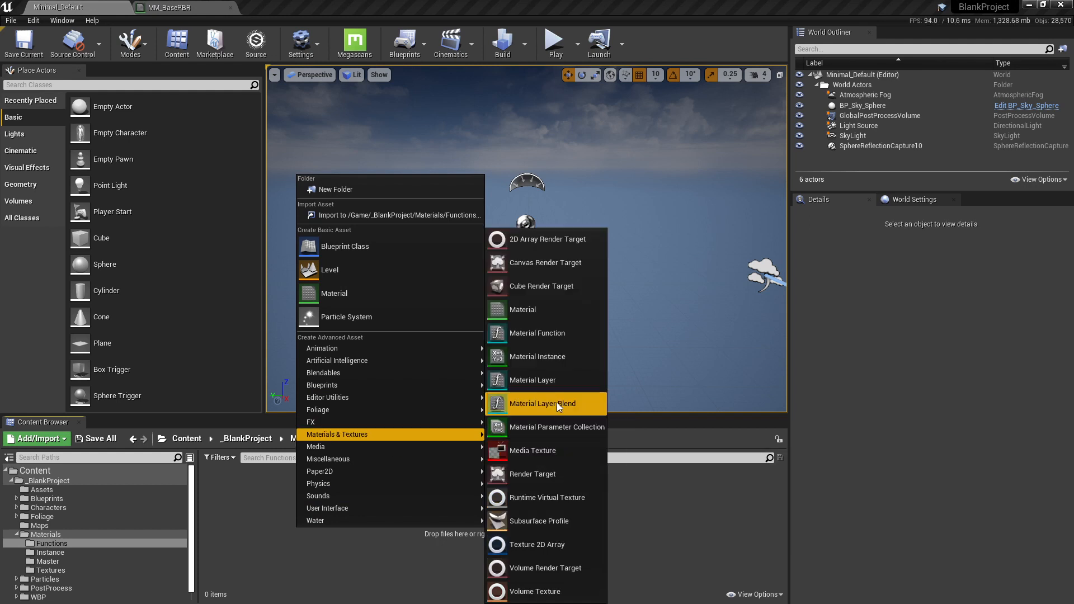
{"action": "left_click", "coordinate": [546, 334]}
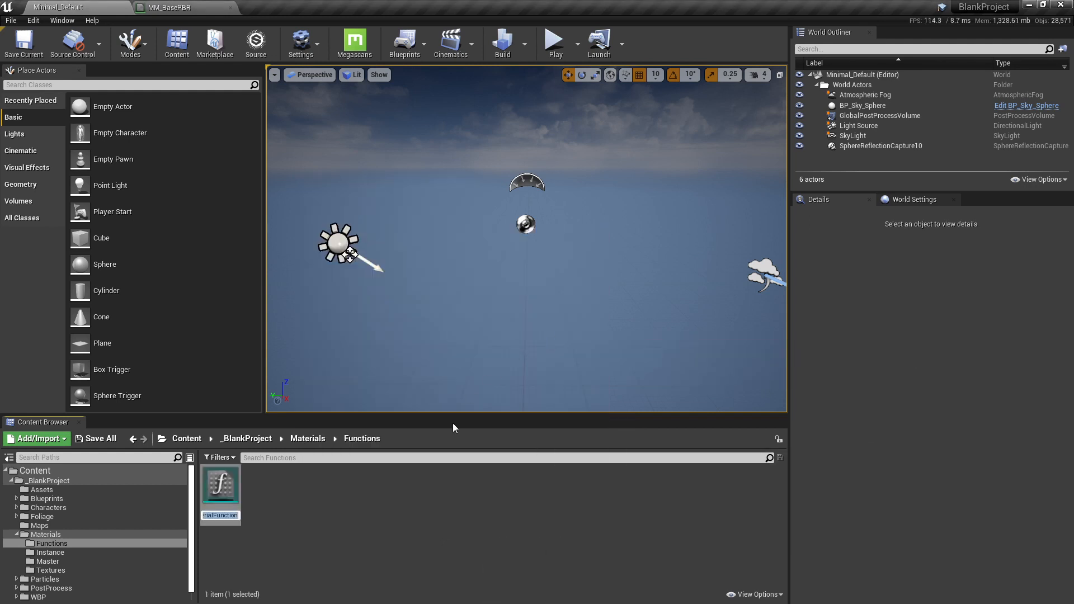
{"action": "type", "text": "M"}
{"action": "type", "text": "F_NormalC"}
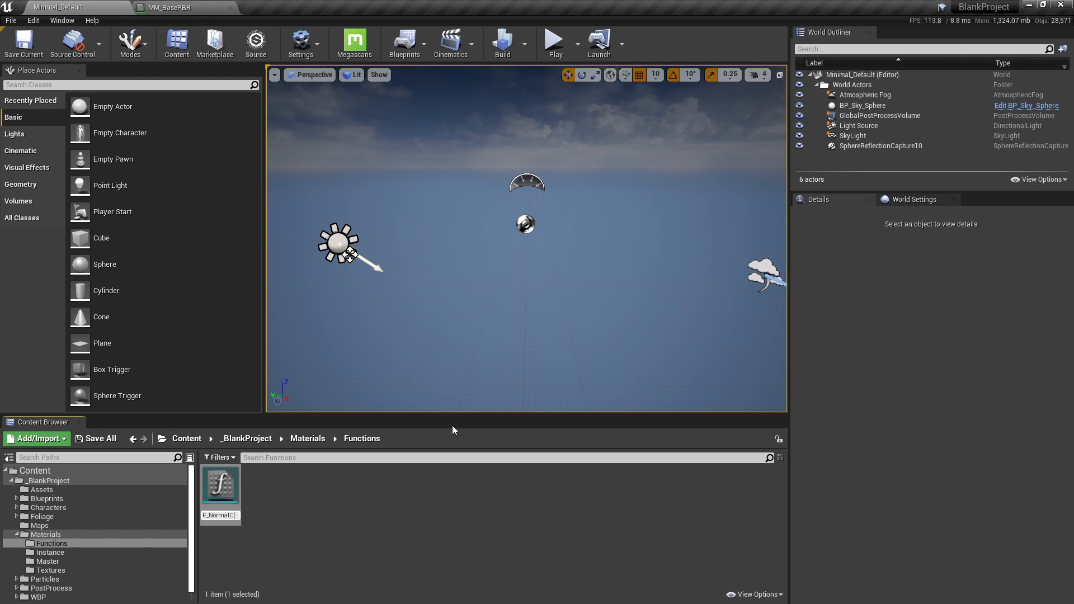
{"action": "type", "text": "ontrol"}
{"action": "key", "text": "Return"}
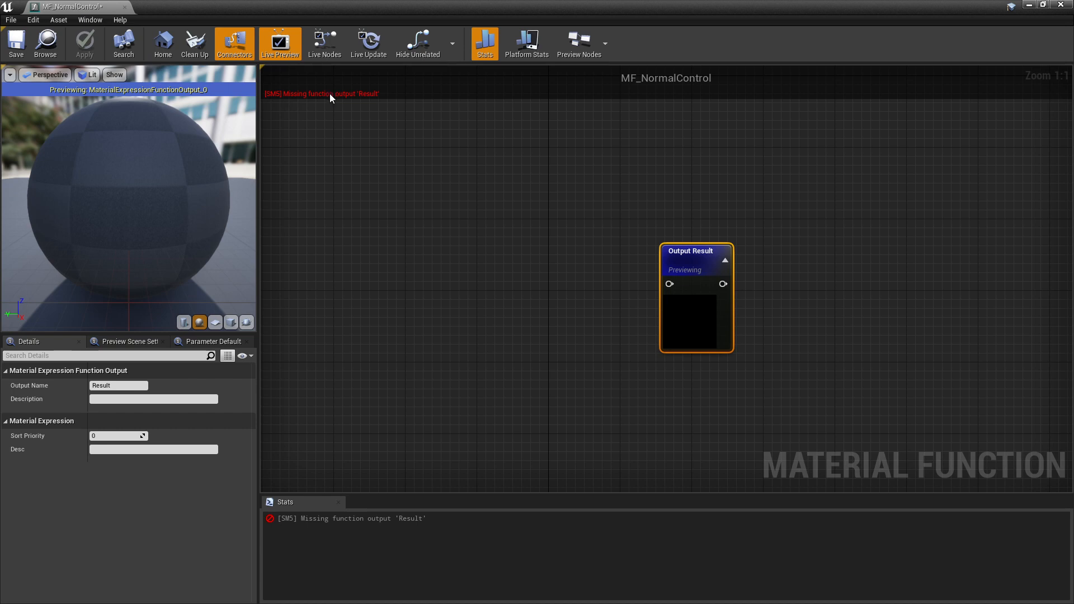
{"action": "right_click_drag", "start_coordinate": [575, 315], "coordinate": [662, 314]}
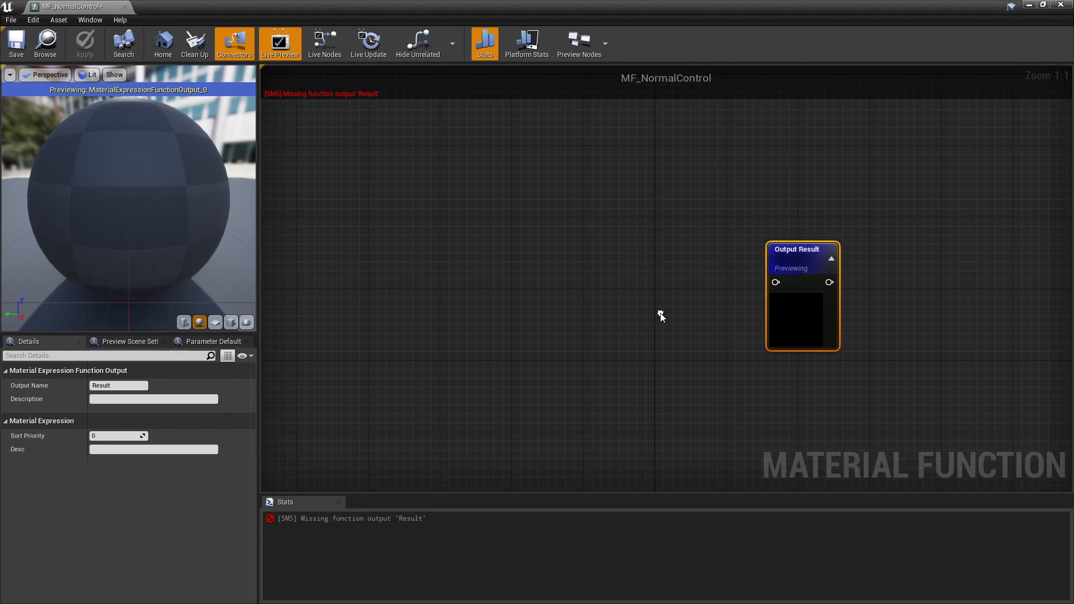
{"action": "scroll", "coordinate": [656, 318], "scroll_direction": "down", "scroll_amount": 2}
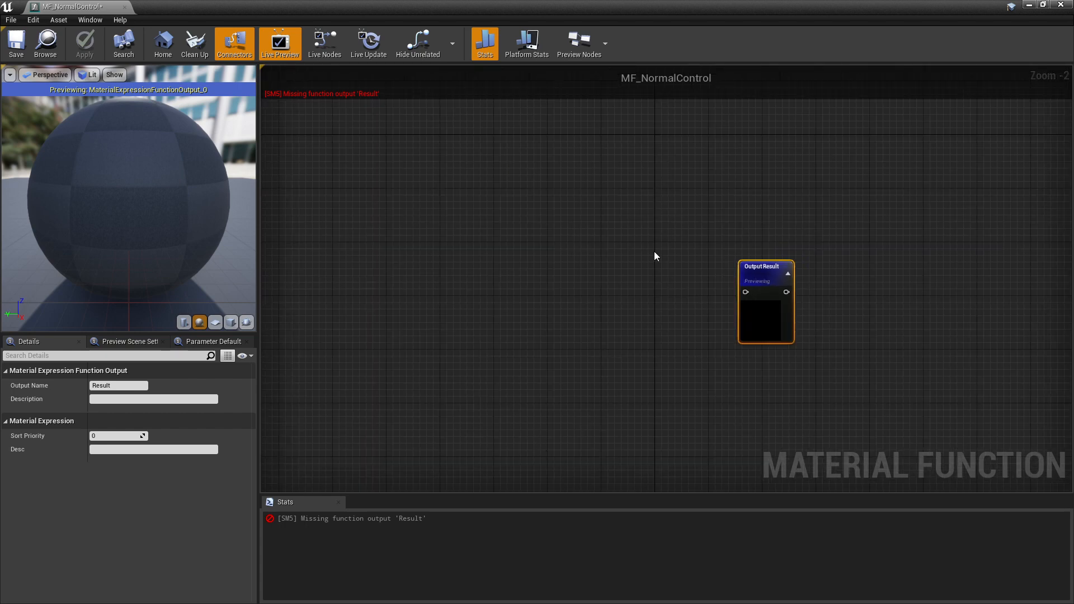
{"action": "scroll", "coordinate": [649, 263], "scroll_direction": "up", "scroll_amount": 1}
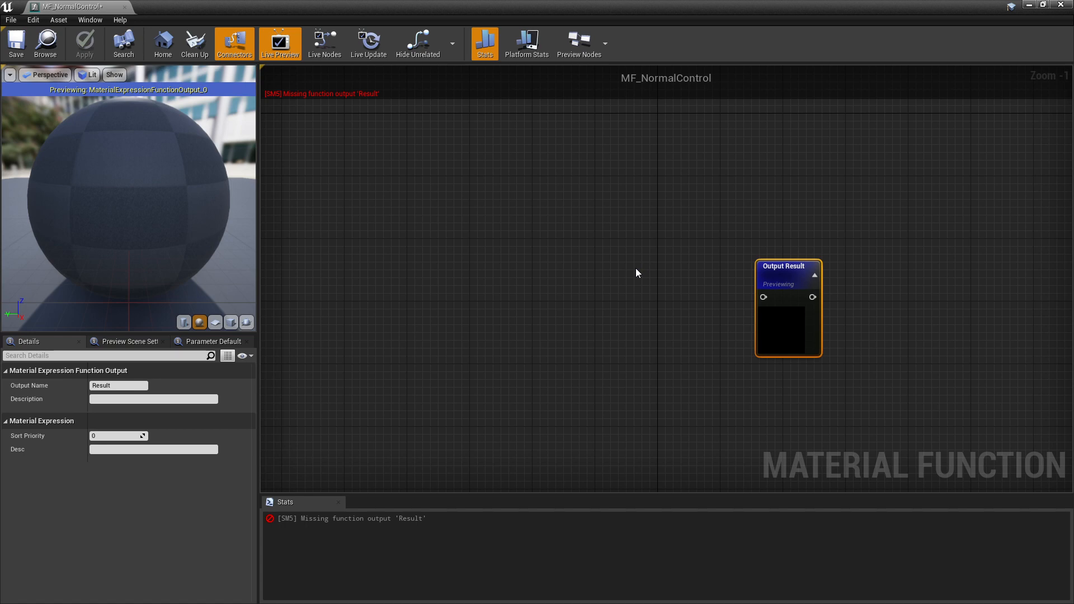
{"action": "right_click_drag", "start_coordinate": [616, 277], "coordinate": [556, 259]}
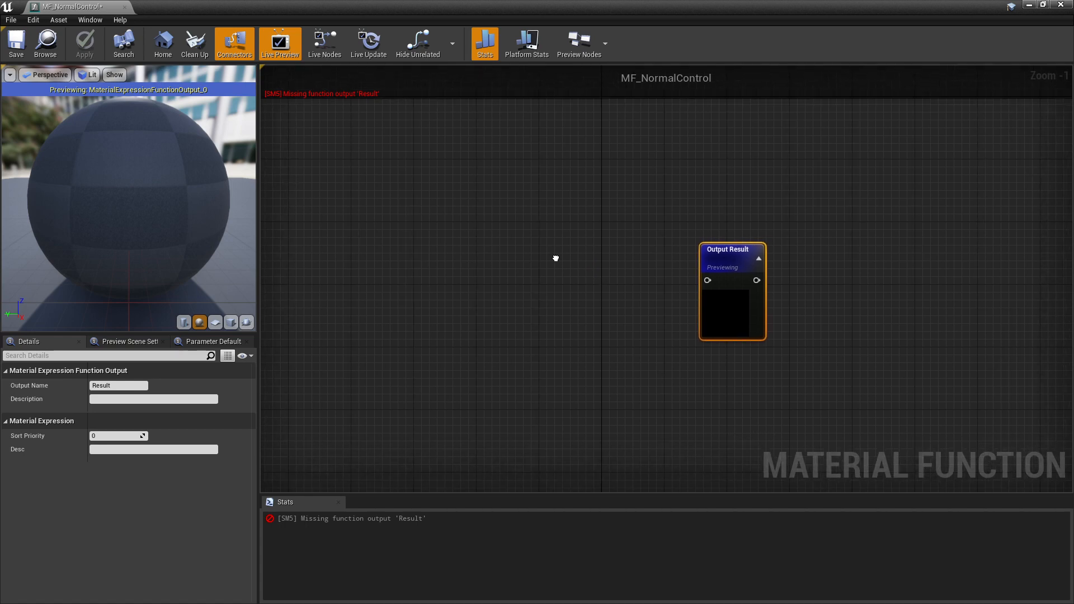
{"action": "scroll", "coordinate": [583, 269], "scroll_direction": "up", "scroll_amount": 1}
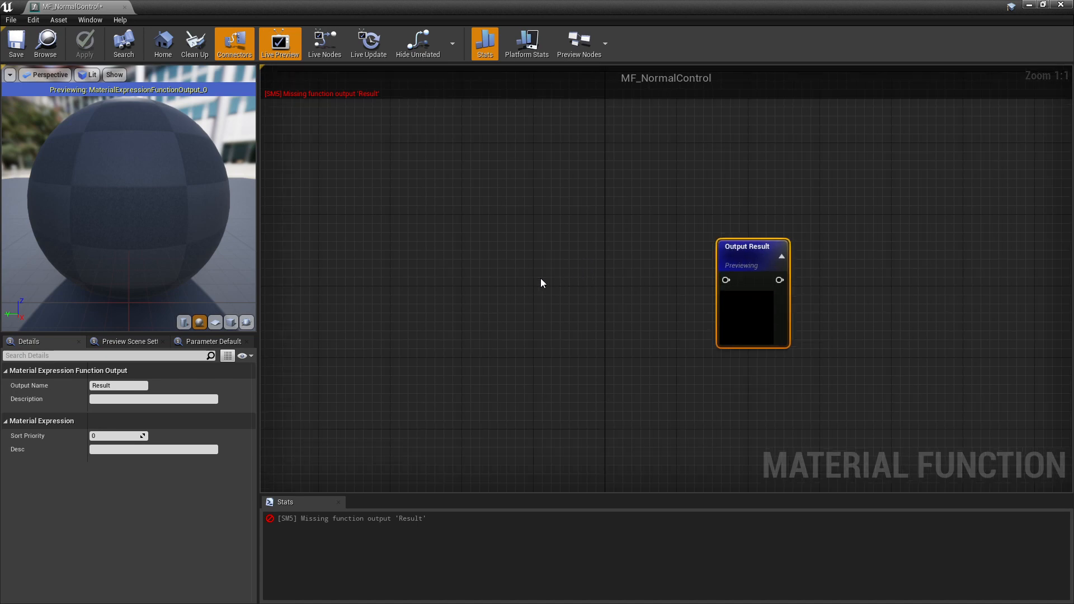
{"action": "right_click_drag", "start_coordinate": [609, 292], "coordinate": [550, 261]}
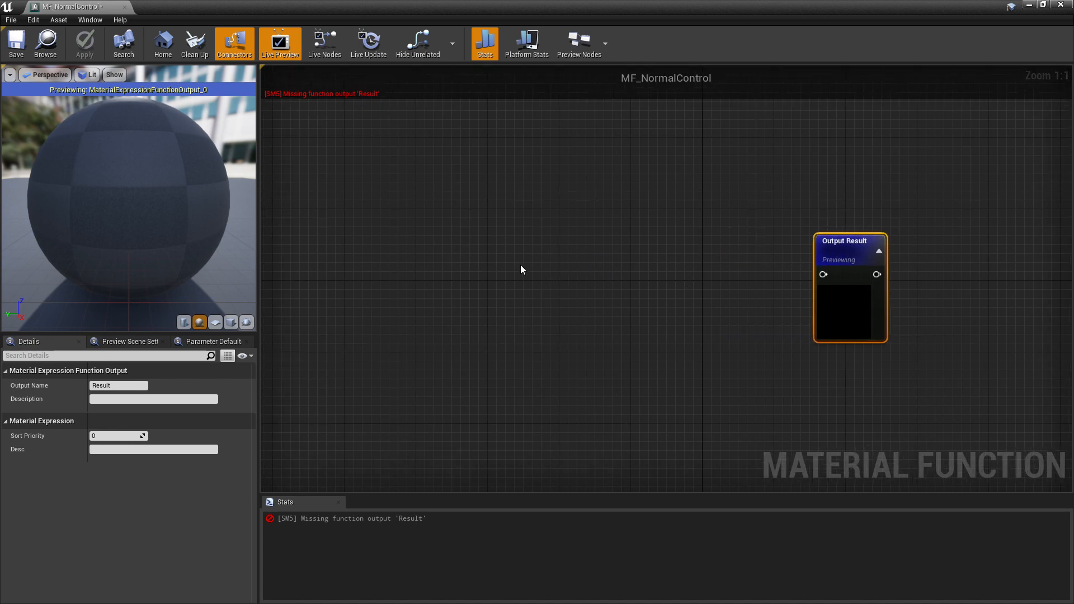
Dock the MF_NormalControl editor beside MM_BasePBR and check the master material's Normal texture sample.
{"action": "left_click_drag", "start_coordinate": [98, 7], "coordinate": [282, 8]}
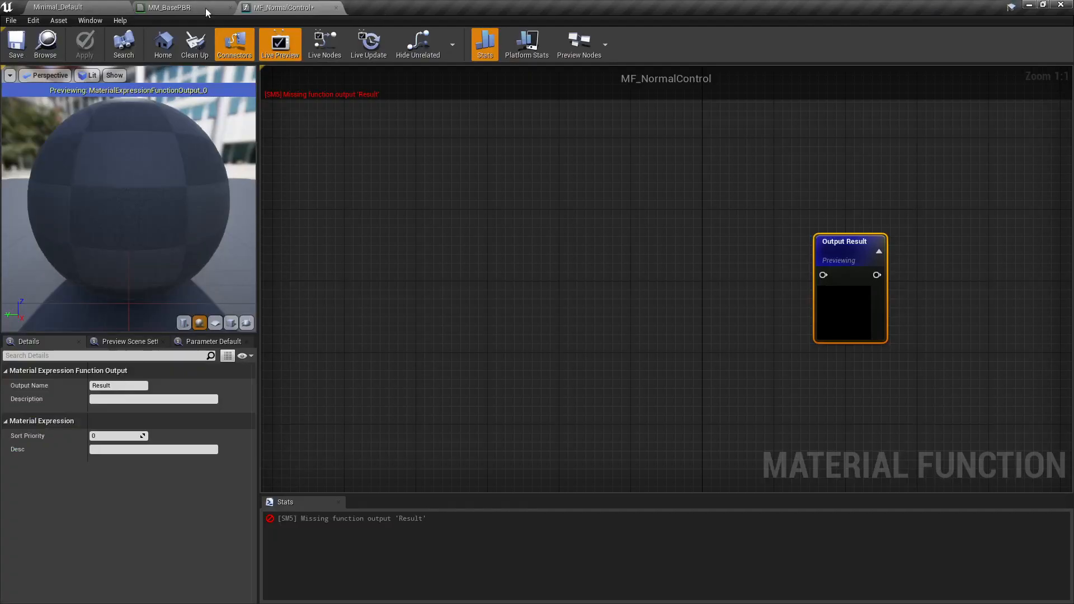
{"action": "left_click", "coordinate": [204, 8]}
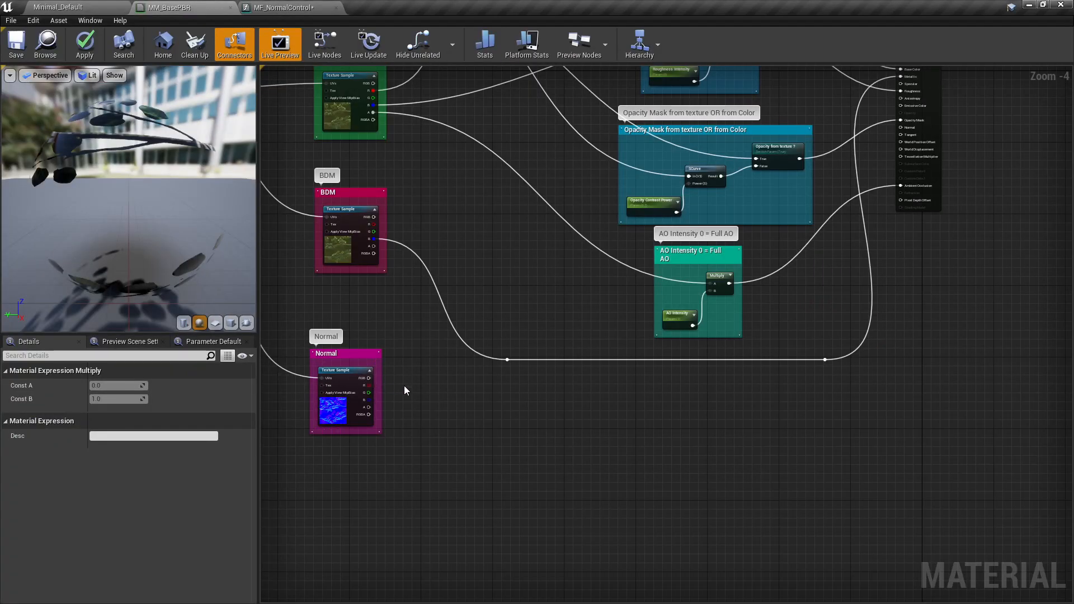
{"action": "left_click", "coordinate": [313, 7]}
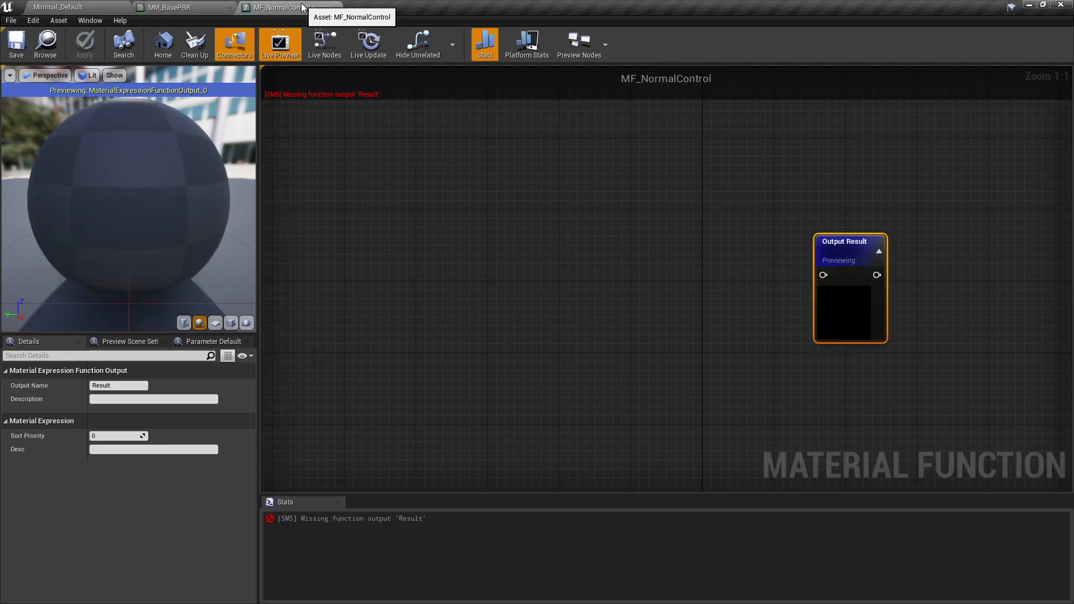
Add a FunctionInput node named Normal Texture to MF_NormalControl and place it well to the left of Output Result.
{"action": "right_click", "coordinate": [382, 279]}
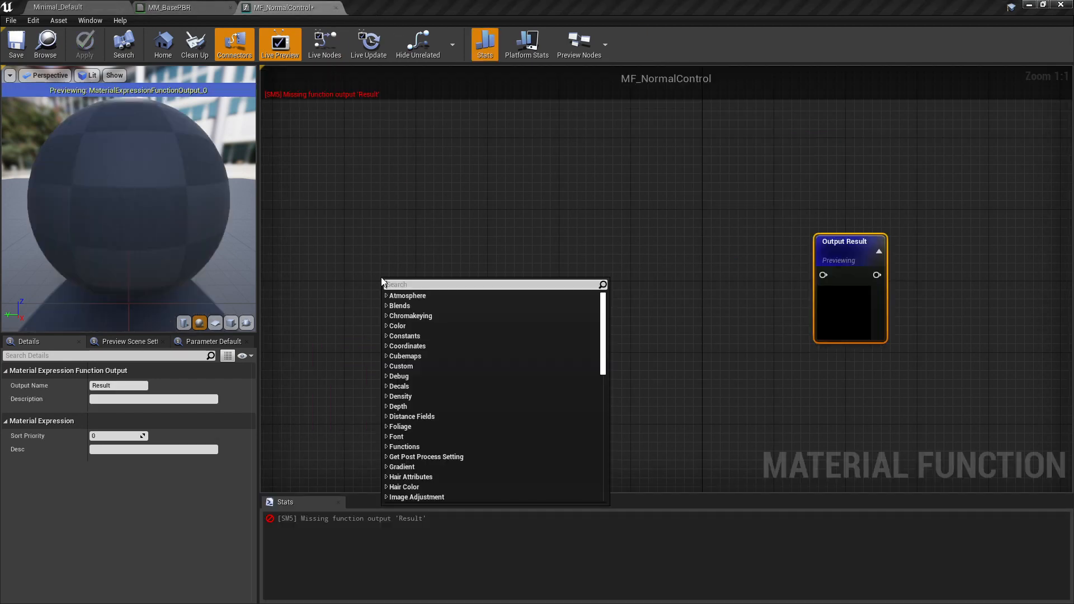
{"action": "type", "text": "input"}
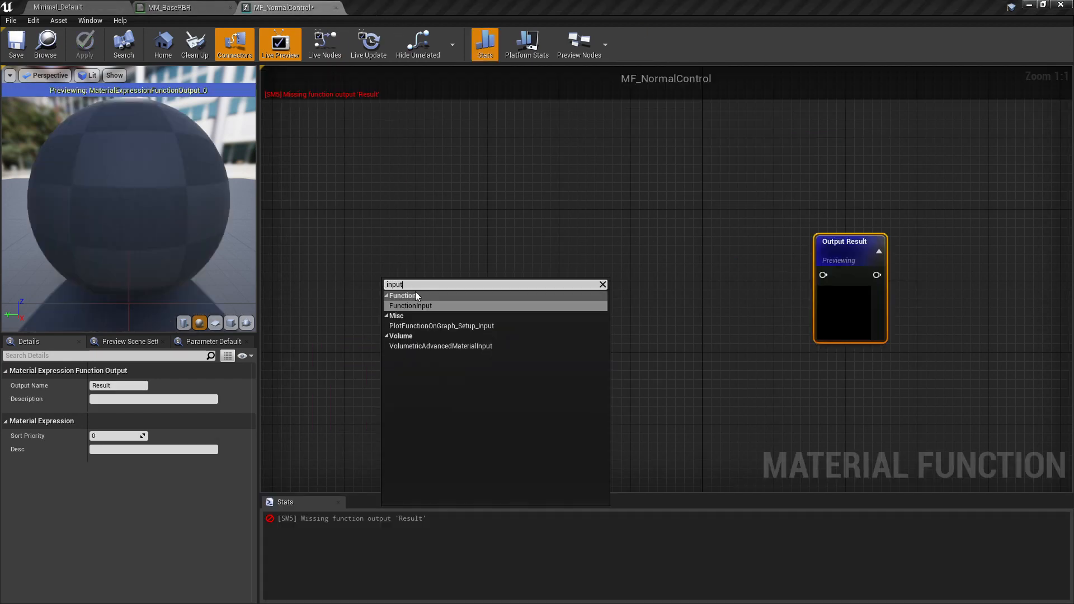
{"action": "left_click", "coordinate": [421, 306]}
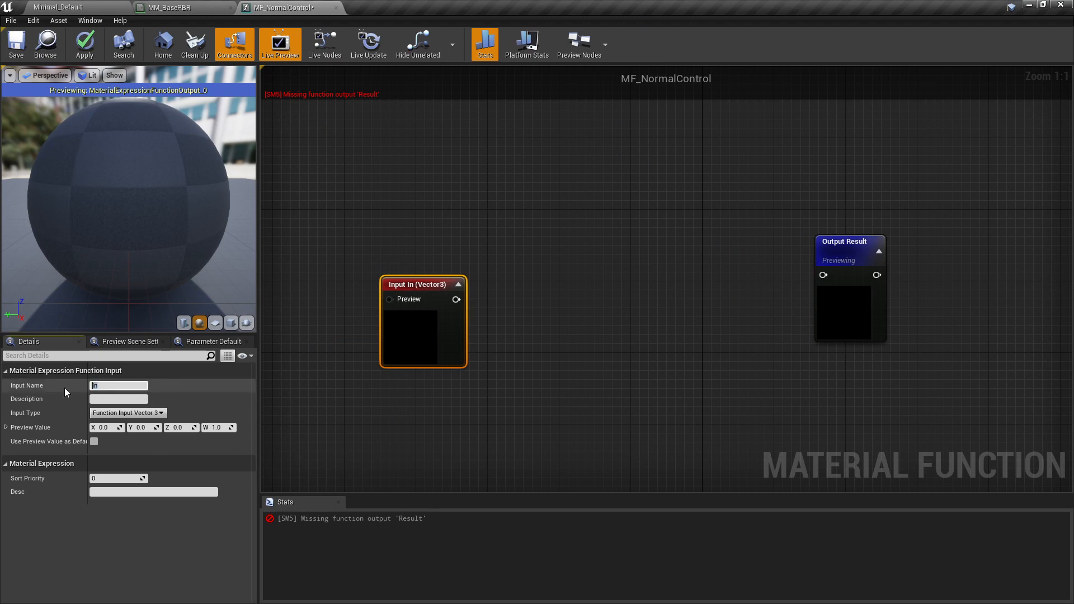
{"action": "type", "text": "Normal Texture"}
{"action": "key", "text": "Return"}
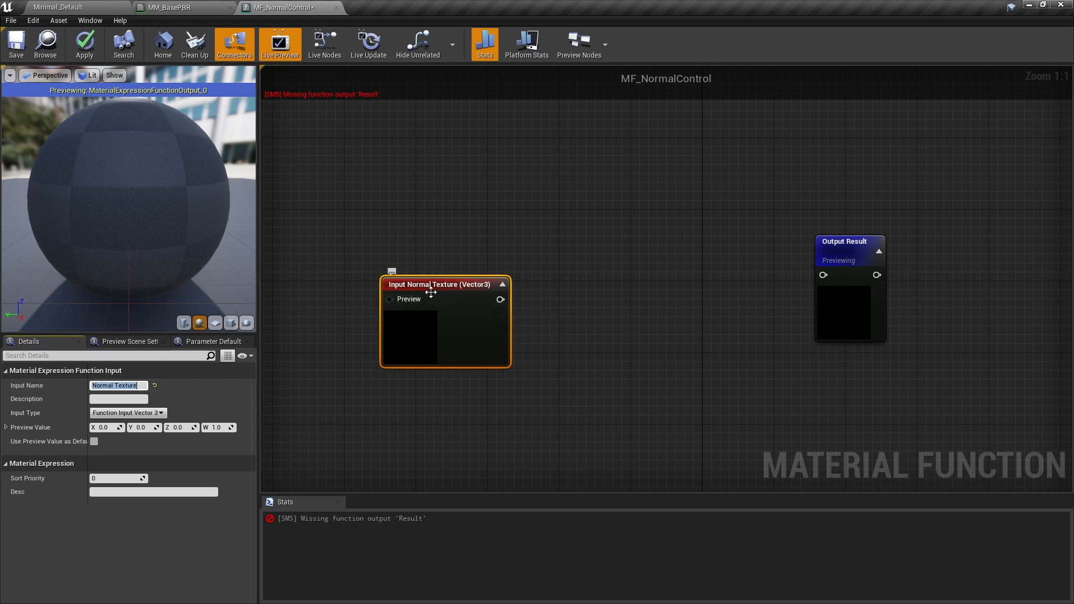
{"action": "left_click_drag", "start_coordinate": [480, 288], "coordinate": [408, 284]}
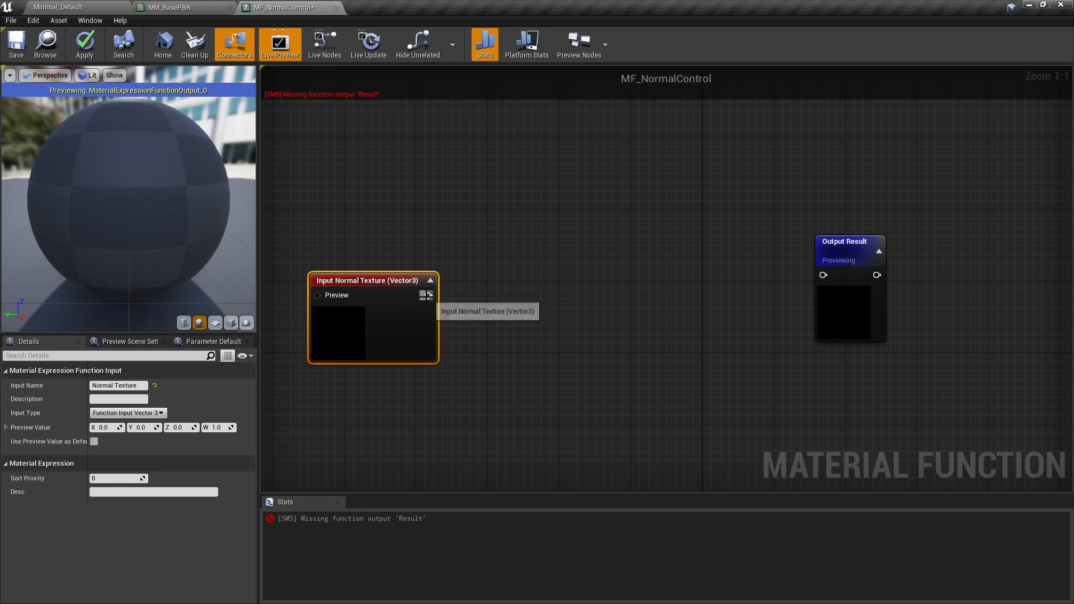
Add a MakeFloat3 node, disconnect it from the Normal Texture input and place it shortly before Output Result.
{"action": "left_click_drag", "start_coordinate": [428, 296], "coordinate": [503, 297]}
{"action": "type", "text": "makeflo"}
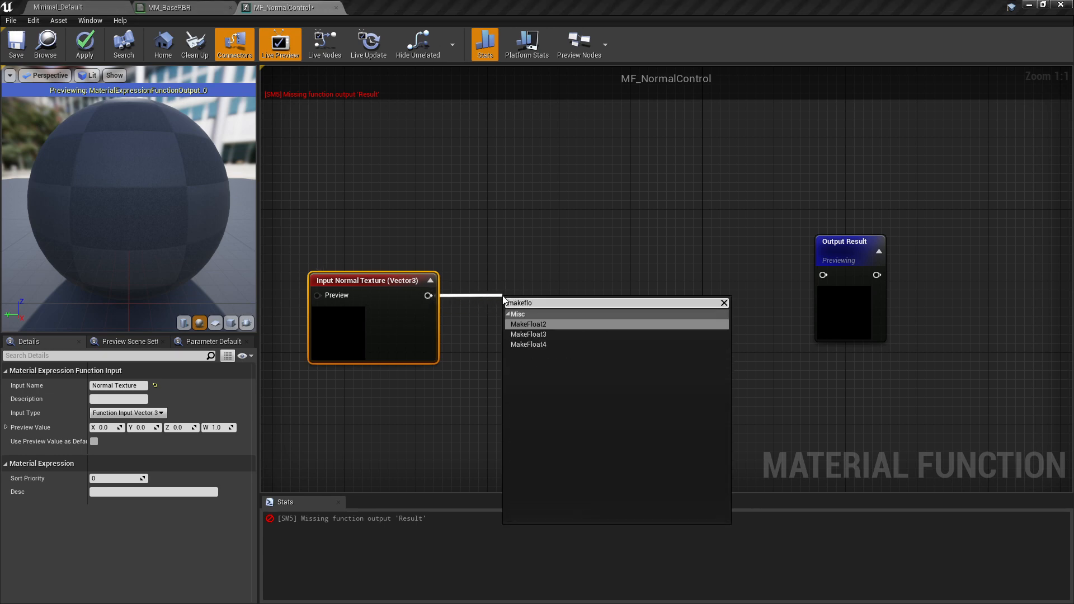
{"action": "left_click", "coordinate": [528, 334]}
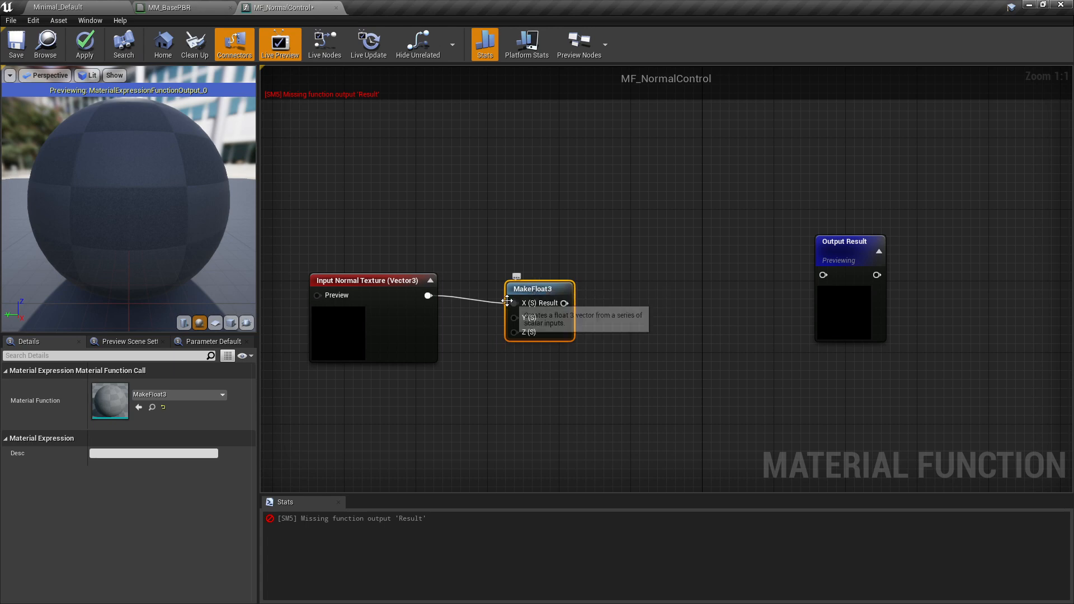
{"action": "left_click", "coordinate": [514, 303], "text": "alt"}
{"action": "left_click_drag", "start_coordinate": [545, 298], "coordinate": [577, 267]}
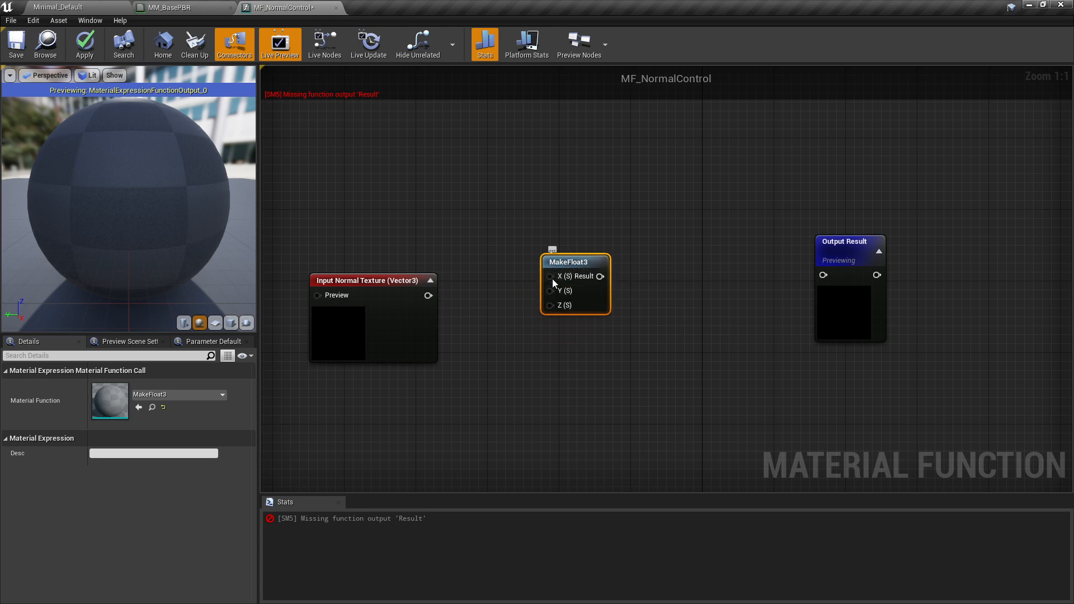
{"action": "left_click_drag", "start_coordinate": [576, 263], "coordinate": [684, 281]}
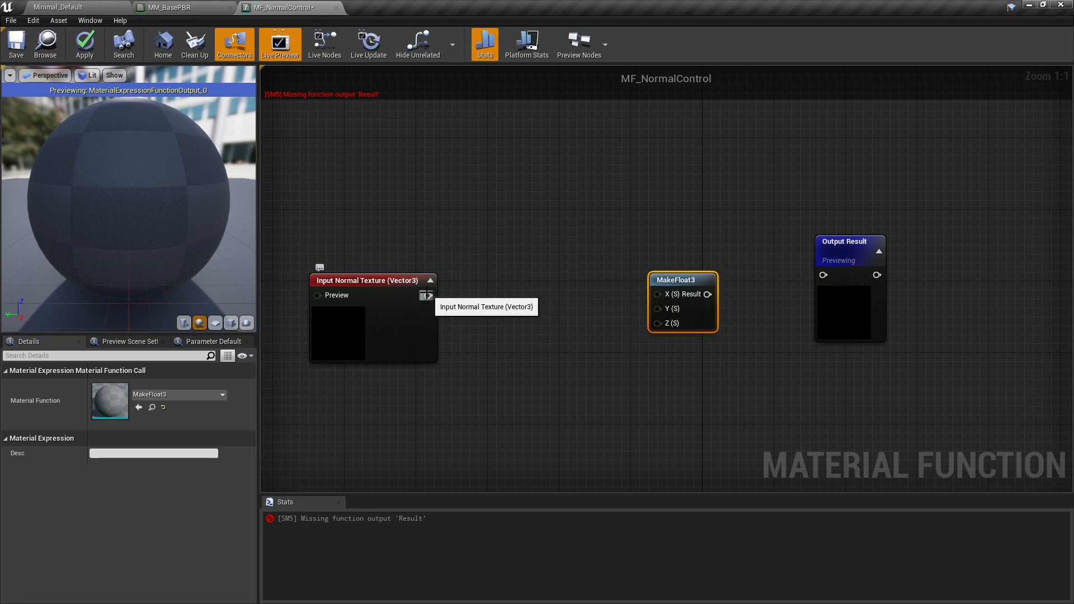
Add a BreakOutFloat3Components node fed by the Normal Texture input and space both nodes well before MakeFloat3.
{"action": "left_click_drag", "start_coordinate": [428, 296], "coordinate": [501, 289]}
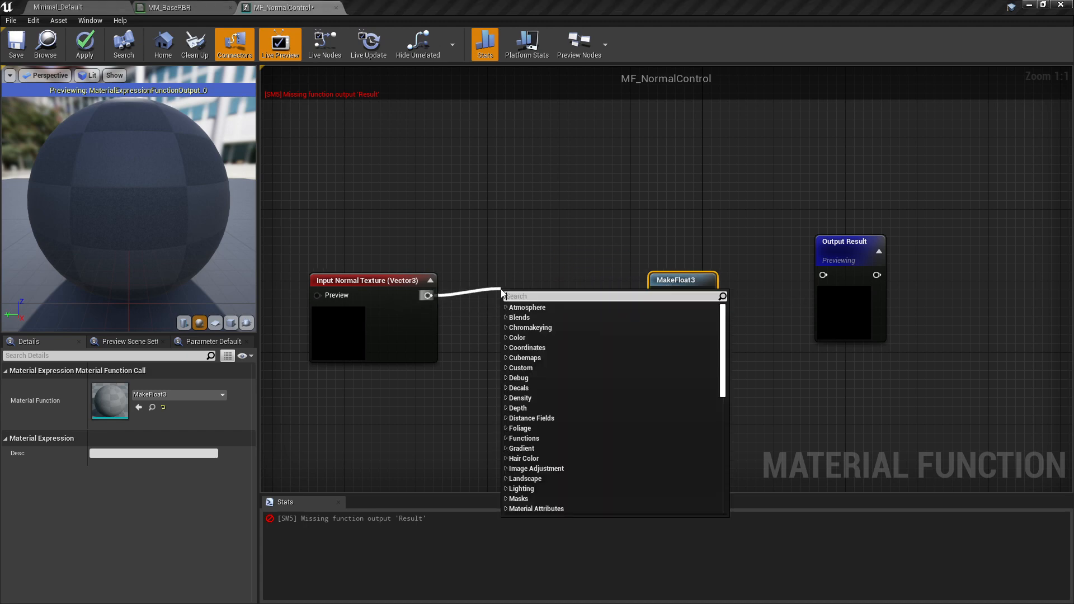
{"action": "type", "text": "break"}
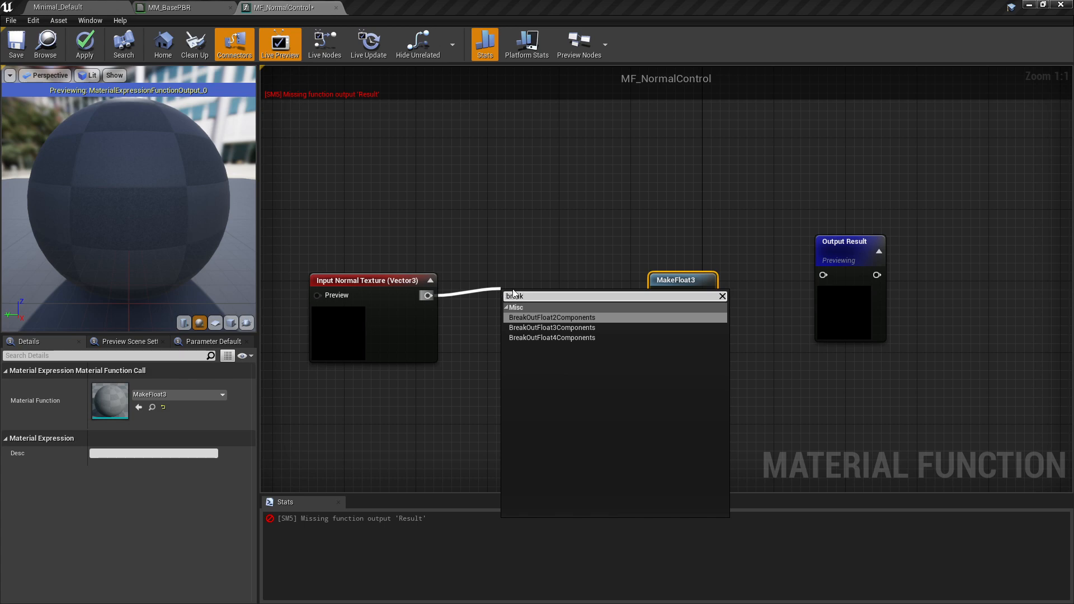
{"action": "left_click", "coordinate": [565, 327]}
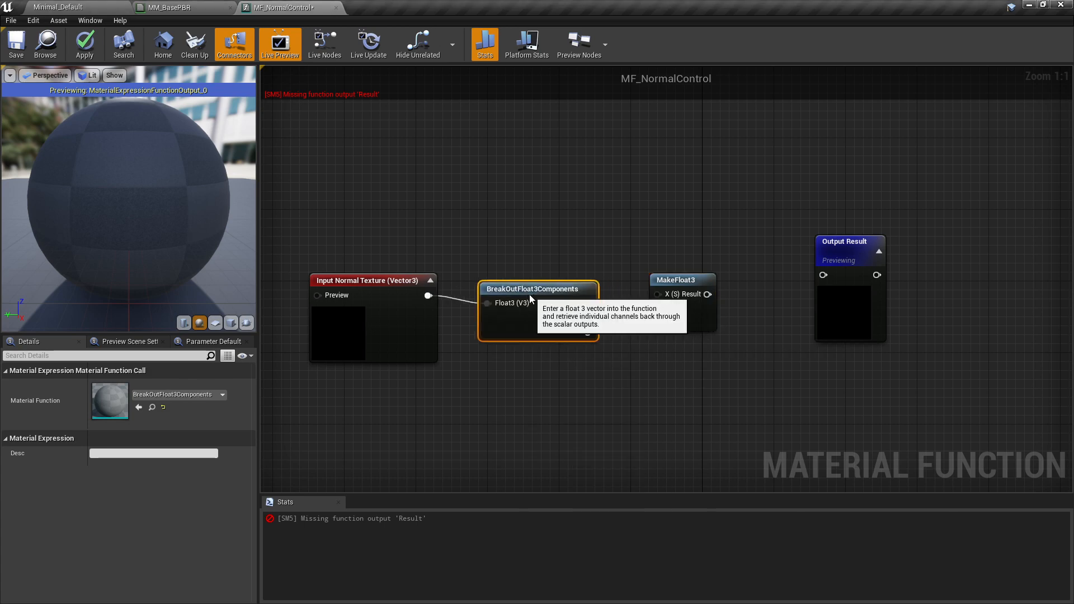
{"action": "left_click_drag", "start_coordinate": [385, 295], "coordinate": [334, 286]}
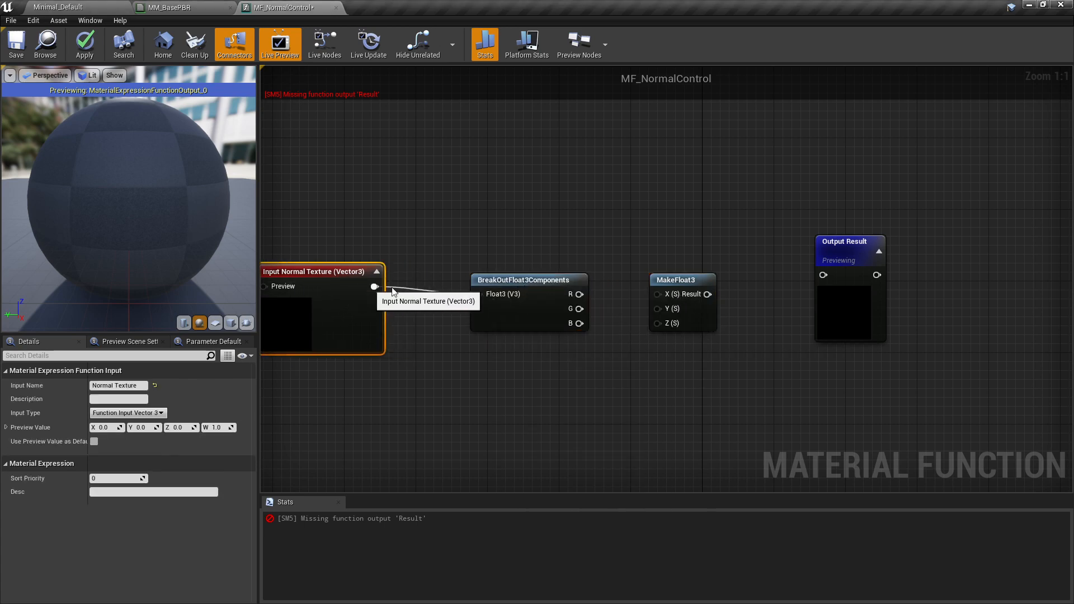
{"action": "left_click_drag", "start_coordinate": [500, 281], "coordinate": [455, 281]}
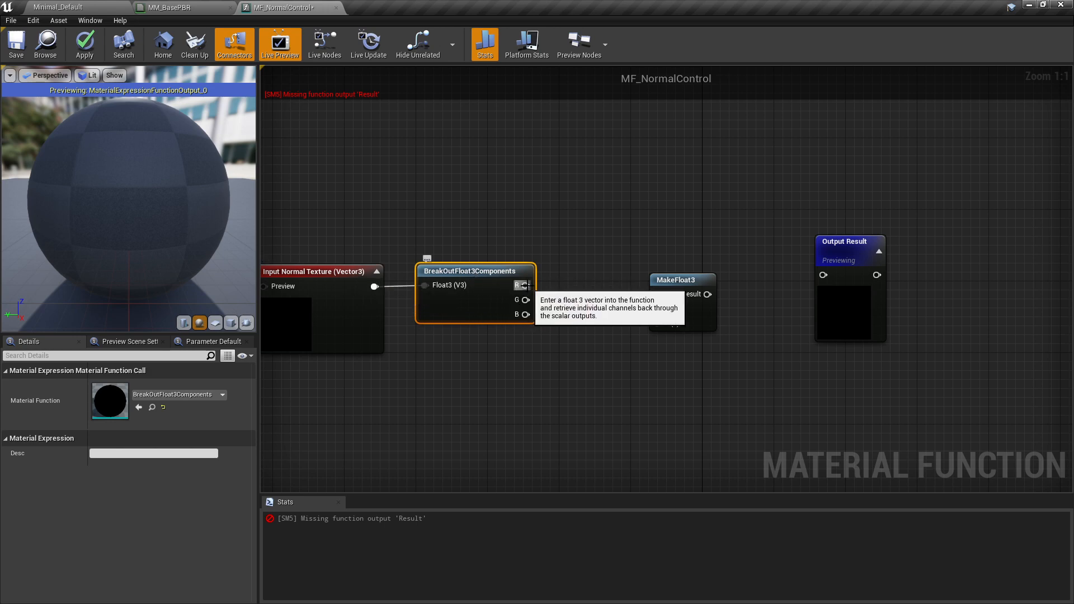
Wire the R, G and B outputs to MakeFloat3's X, Y and Z, connect its Result to Output Result, and spread out the nodes.
{"action": "left_click_drag", "start_coordinate": [525, 285], "coordinate": [649, 294]}
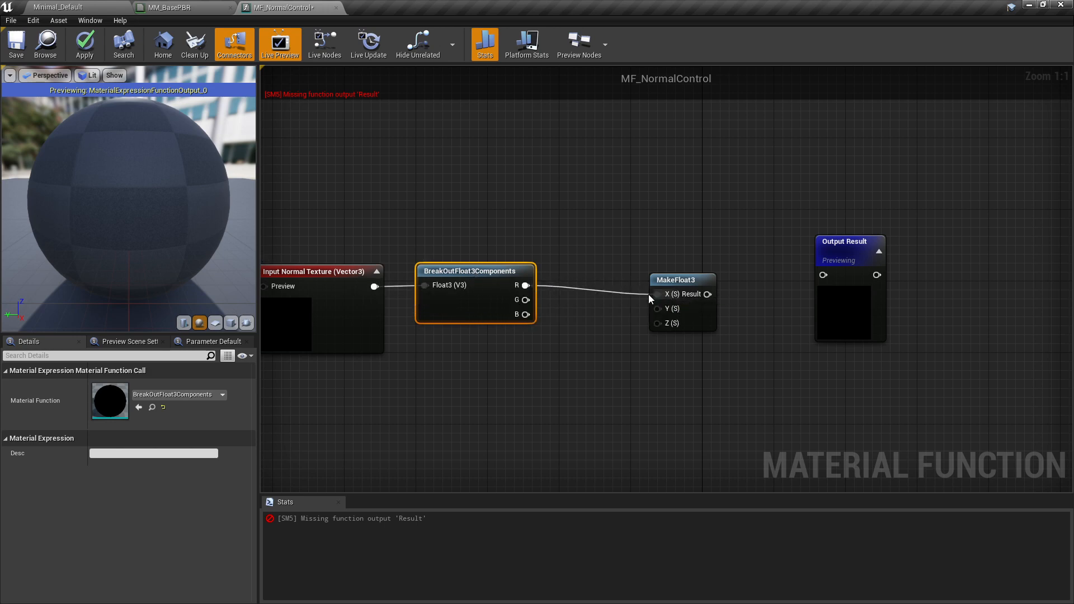
{"action": "left_click_drag", "start_coordinate": [525, 300], "coordinate": [667, 323]}
{"action": "left_click_drag", "start_coordinate": [708, 295], "coordinate": [823, 275]}
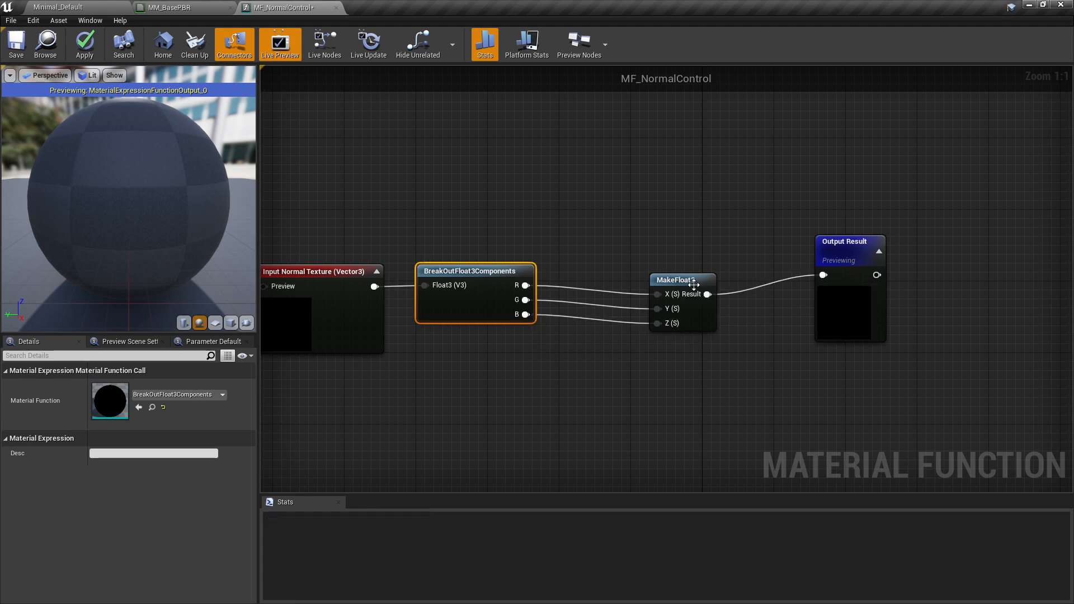
{"action": "left_click_drag", "start_coordinate": [699, 292], "coordinate": [752, 283]}
{"action": "left_click_drag", "start_coordinate": [844, 246], "coordinate": [928, 257]}
{"action": "left_click_drag", "start_coordinate": [710, 285], "coordinate": [737, 284]}
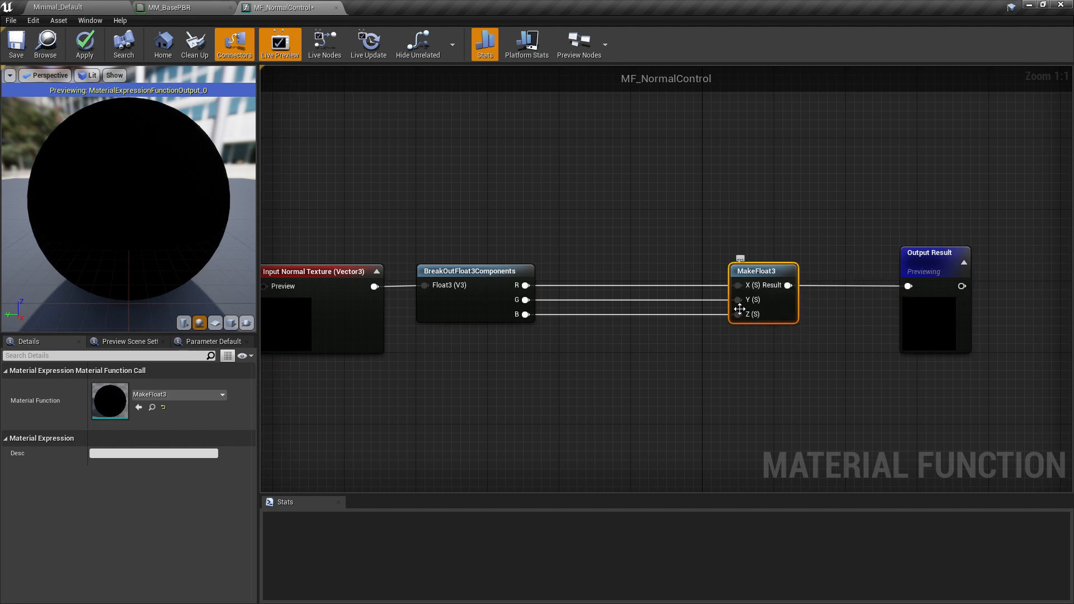
Insert a Multiply node between the R output of BreakOutFloat3Components and MakeFloat3's X input.
{"action": "left_click_drag", "start_coordinate": [526, 285], "coordinate": [615, 197]}
{"action": "type", "text": "muli"}
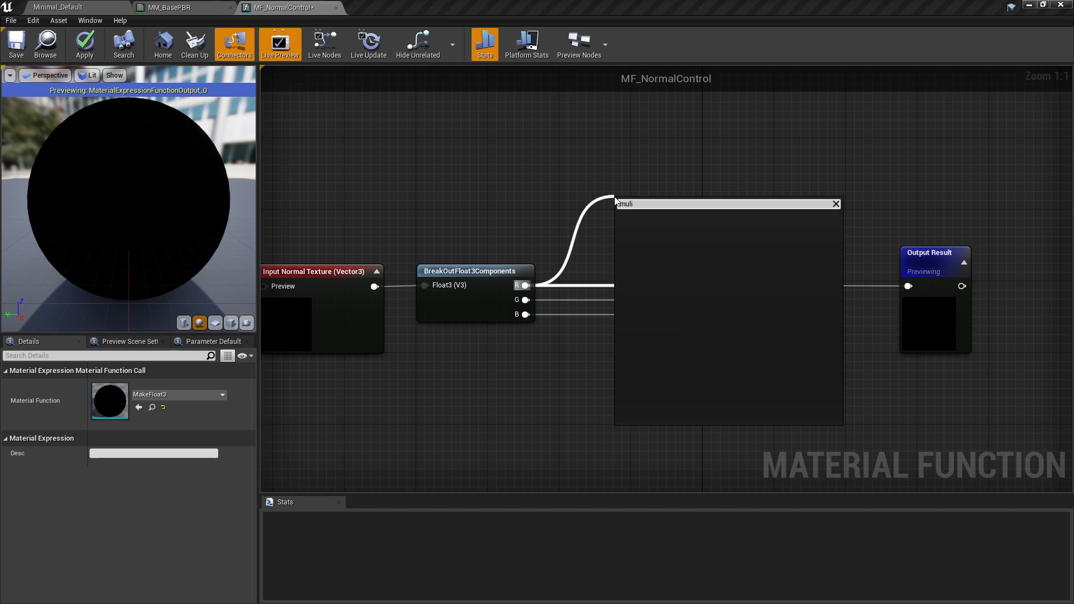
{"action": "key", "text": "BackSpace"}
{"action": "type", "text": "ti"}
{"action": "type", "text": "ply"}
{"action": "key", "text": "Return"}
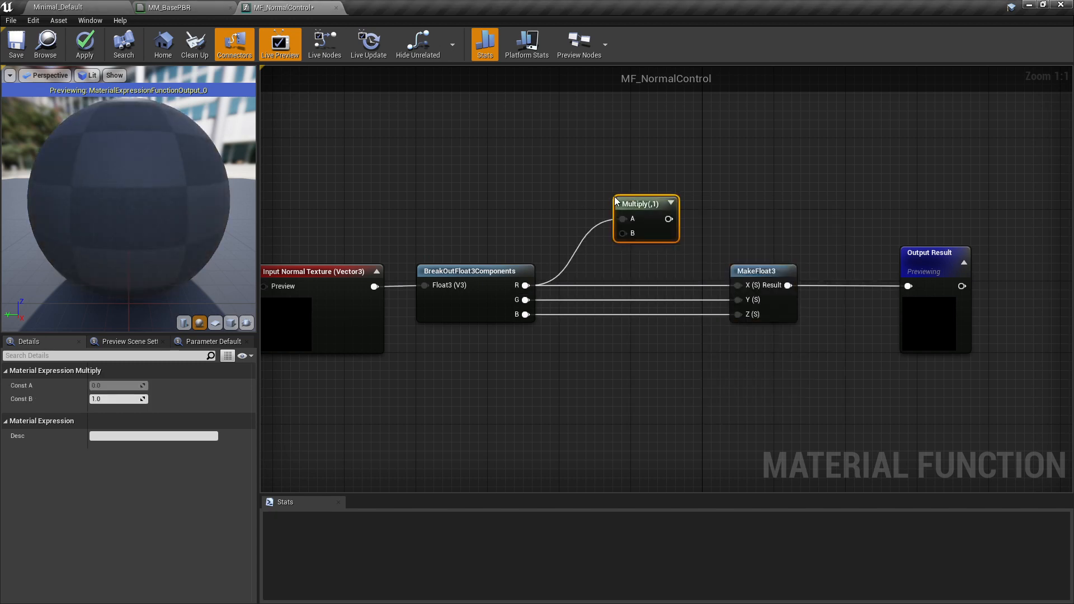
{"action": "left_click_drag", "start_coordinate": [669, 219], "coordinate": [738, 285]}
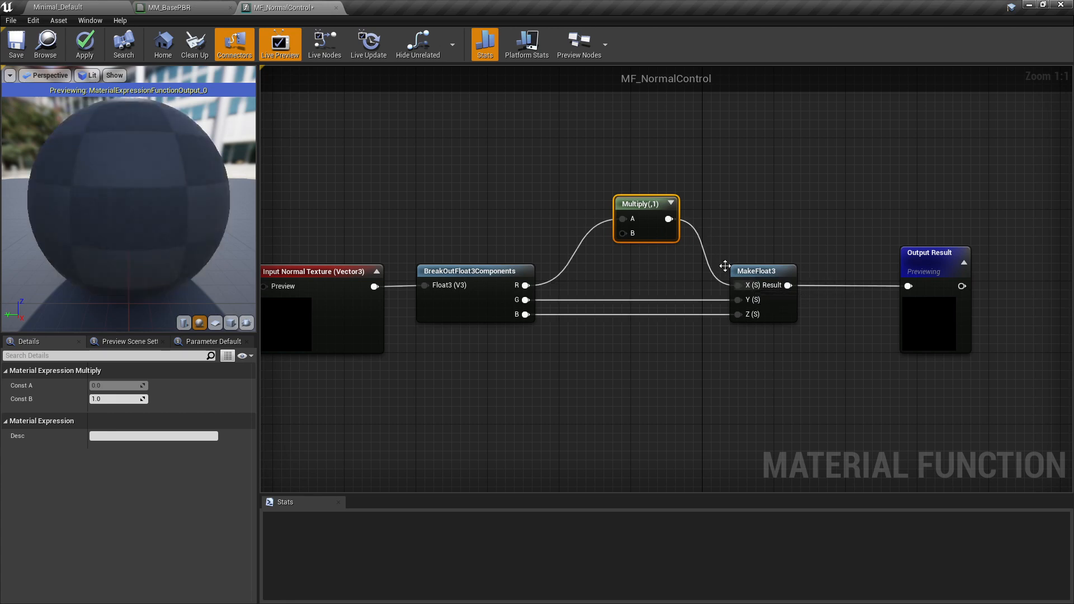
Raise the Multiply node and place a duplicate below it, wired between the G output and MakeFloat3's Y input.
{"action": "left_click_drag", "start_coordinate": [666, 207], "coordinate": [666, 185]}
{"action": "key", "text": "ctrl+w"}
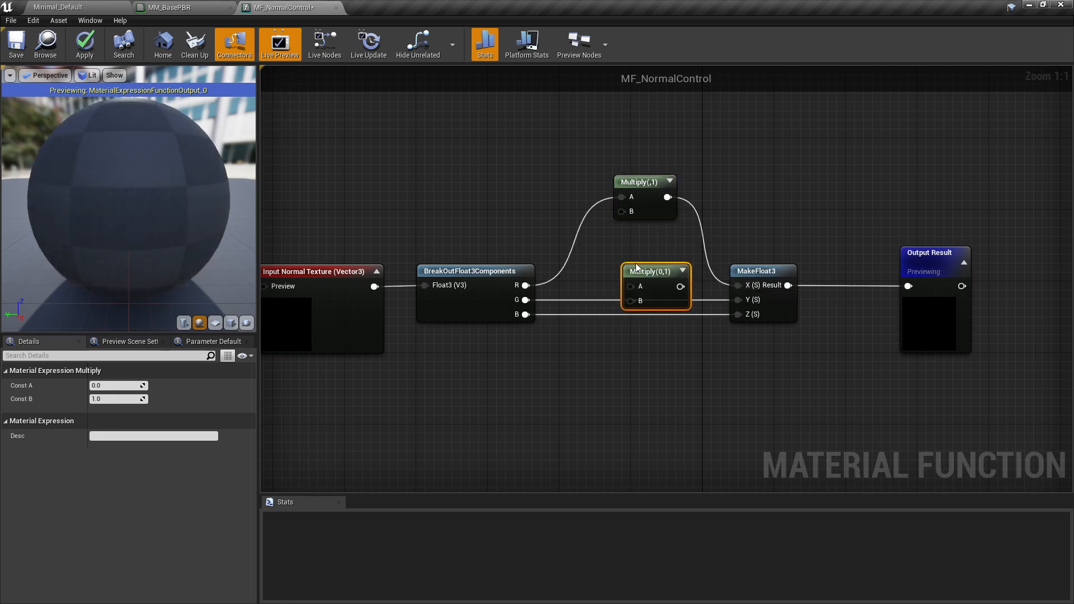
{"action": "left_click_drag", "start_coordinate": [526, 300], "coordinate": [739, 300]}
Add a scalar parameter named NormalIntensity feeding the B input of the upper Multiply node.
{"action": "left_click_drag", "start_coordinate": [662, 274], "coordinate": [564, 367]}
{"action": "scroll", "coordinate": [635, 351], "scroll_direction": "down", "scroll_amount": 1}
{"action": "type", "text": "scalar"}
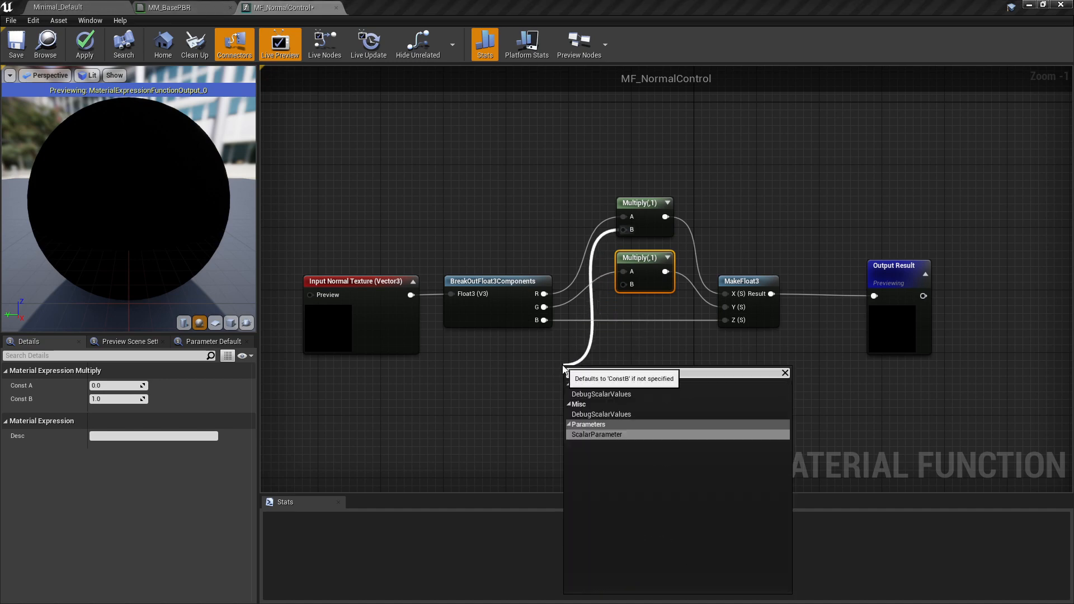
{"action": "key", "text": "Return"}
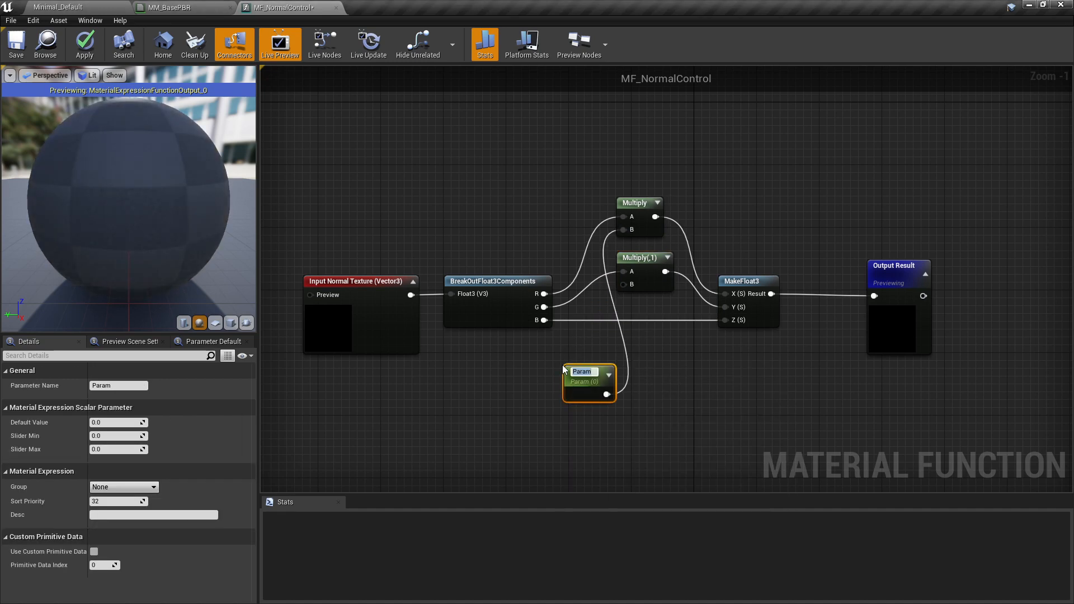
{"action": "type", "text": "Normal"}
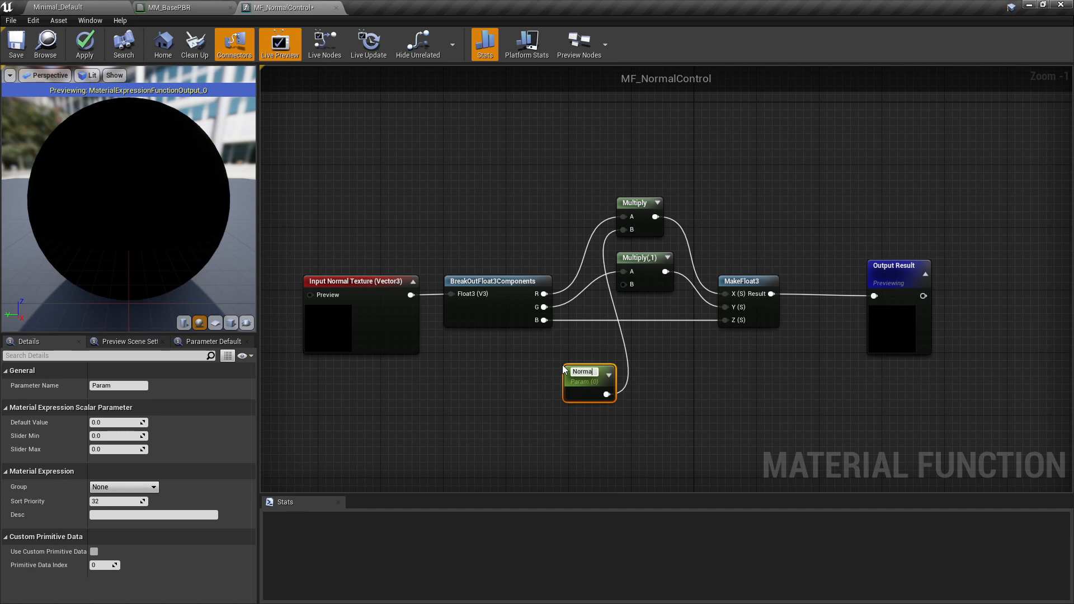
{"action": "type", "text": "Intensity"}
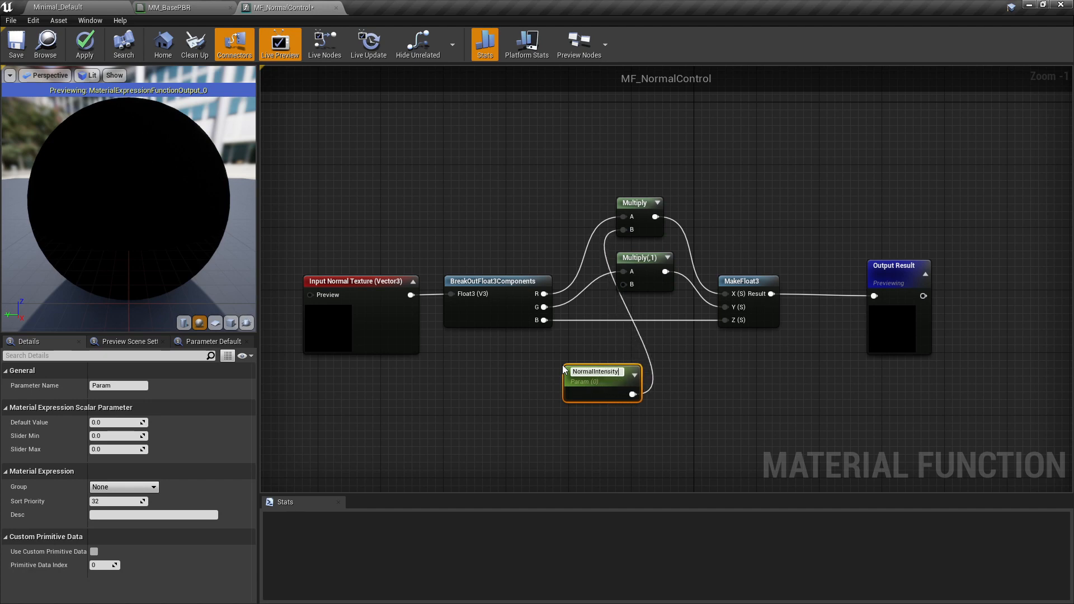
{"action": "key", "text": "Return"}
Connect NormalIntensity to the lower Multiply's B input as well and place the parameter just below BreakOutFloat3Components.
{"action": "left_click_drag", "start_coordinate": [615, 373], "coordinate": [535, 368]}
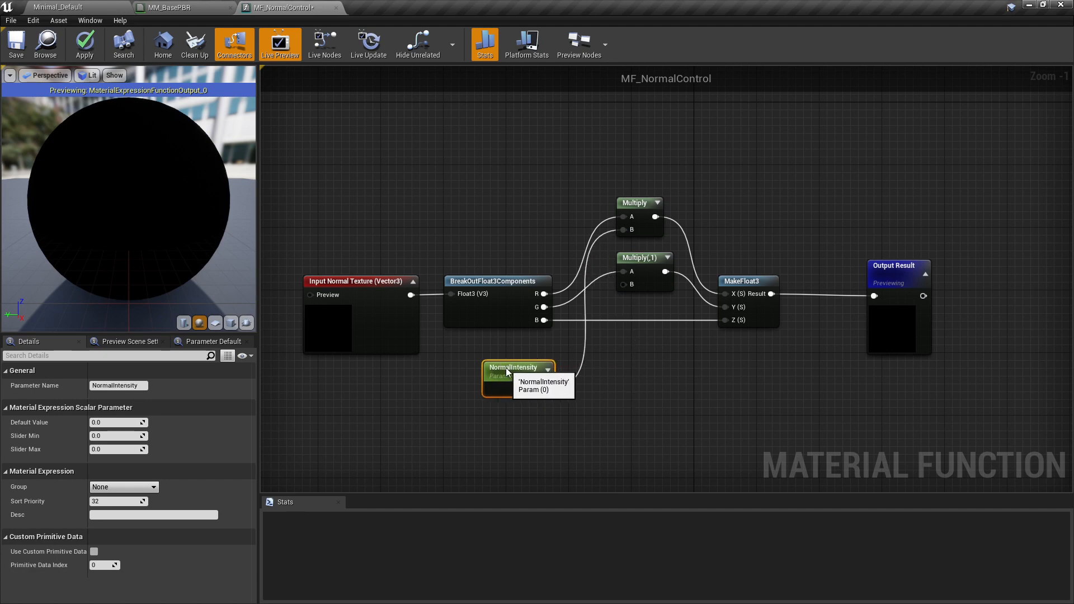
{"action": "left_click_drag", "start_coordinate": [546, 389], "coordinate": [642, 288]}
{"action": "left_click", "coordinate": [643, 279]}
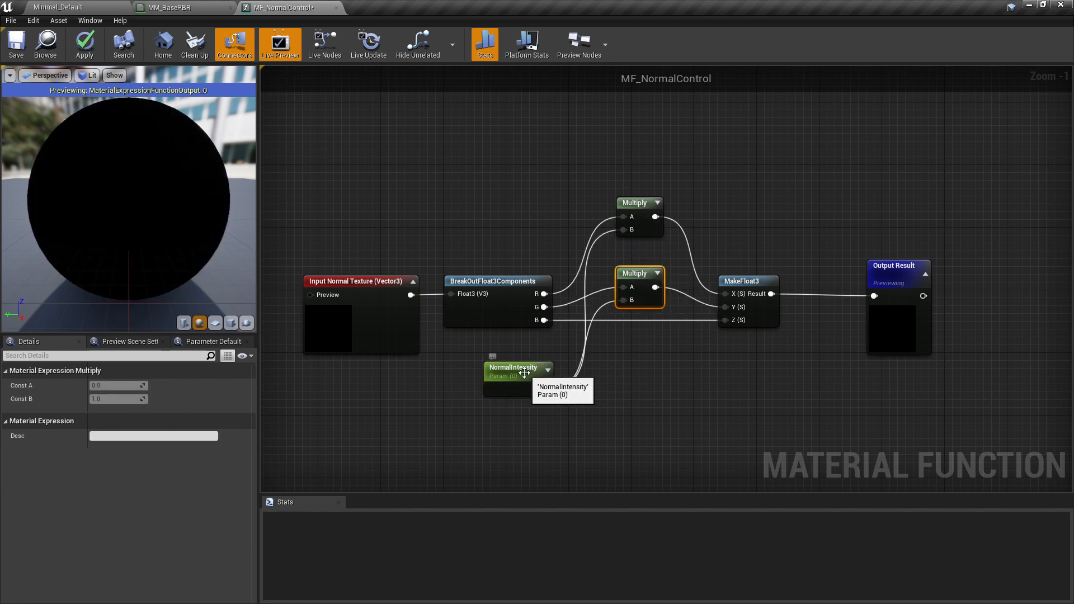
{"action": "left_click_drag", "start_coordinate": [523, 367], "coordinate": [515, 352]}
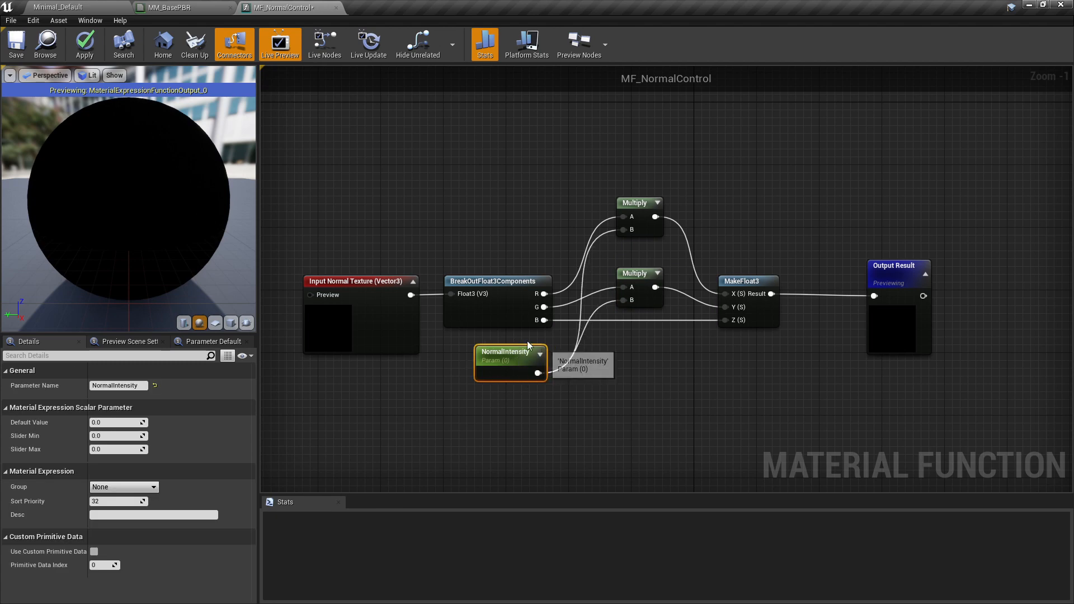
Set NormalIntensity's default value to 1 and slider maximum to 3, and apply and save the function.
{"action": "left_click", "coordinate": [114, 422]}
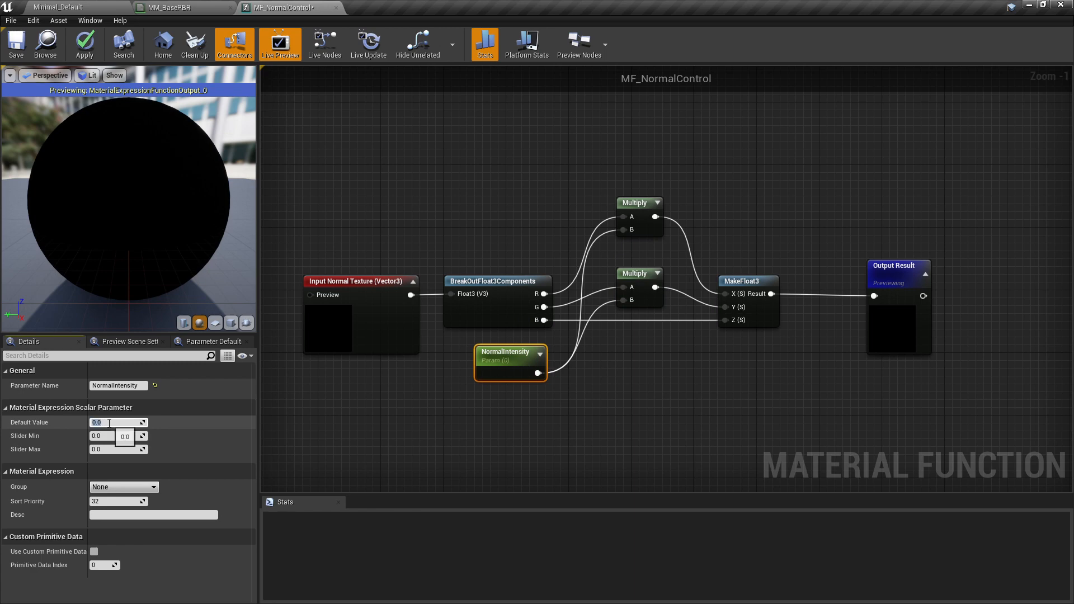
{"action": "type", "text": "1"}
{"action": "key", "text": "Return"}
{"action": "left_click", "coordinate": [116, 448]}
{"action": "type", "text": "3"}
{"action": "key", "text": "Return"}
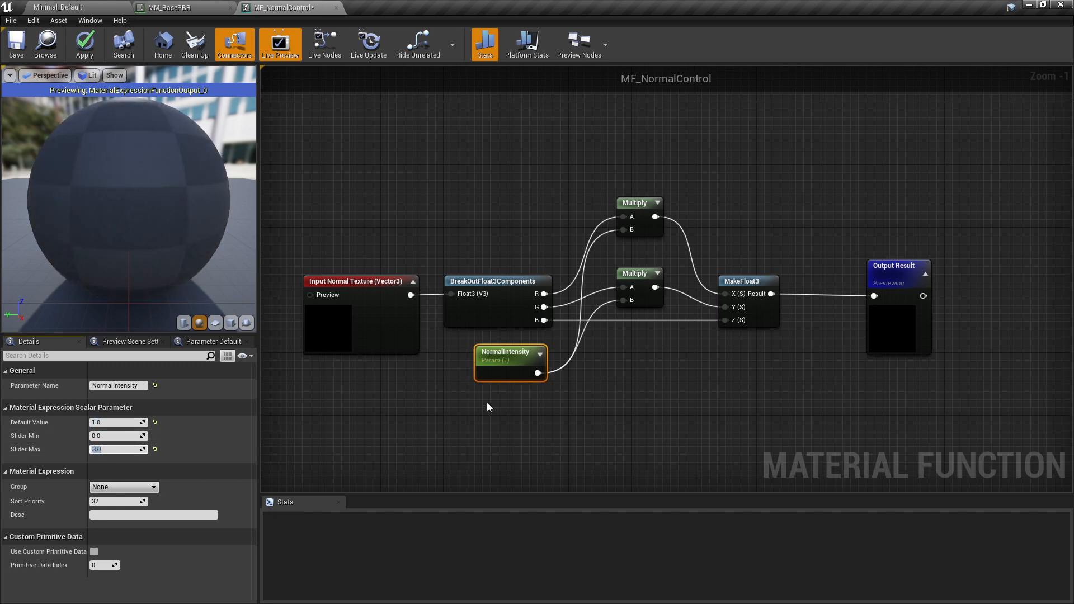
{"action": "left_click", "coordinate": [84, 47]}
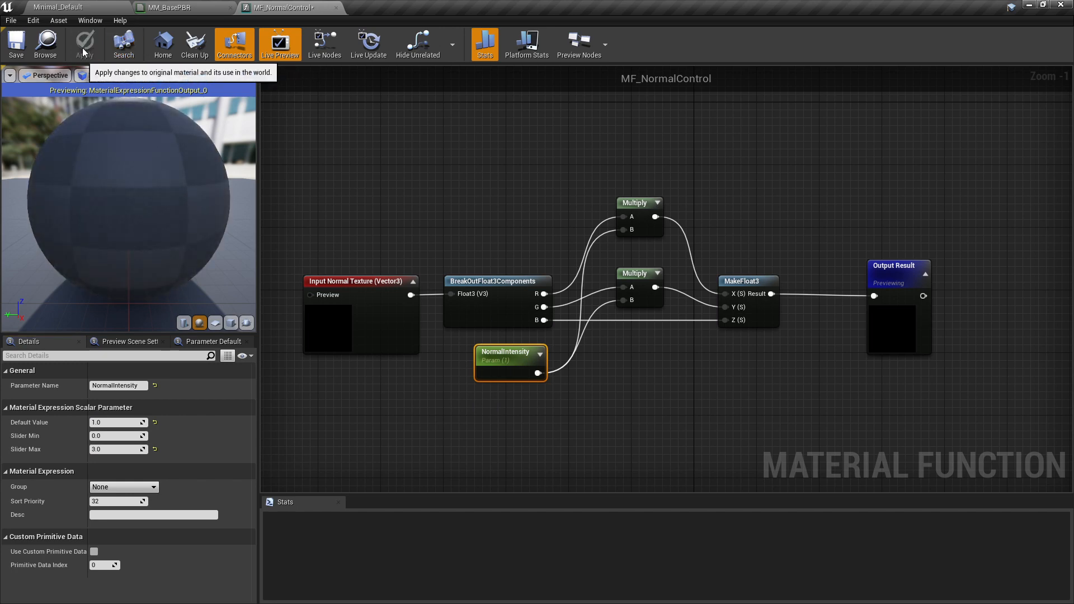
{"action": "left_click", "coordinate": [8, 50]}
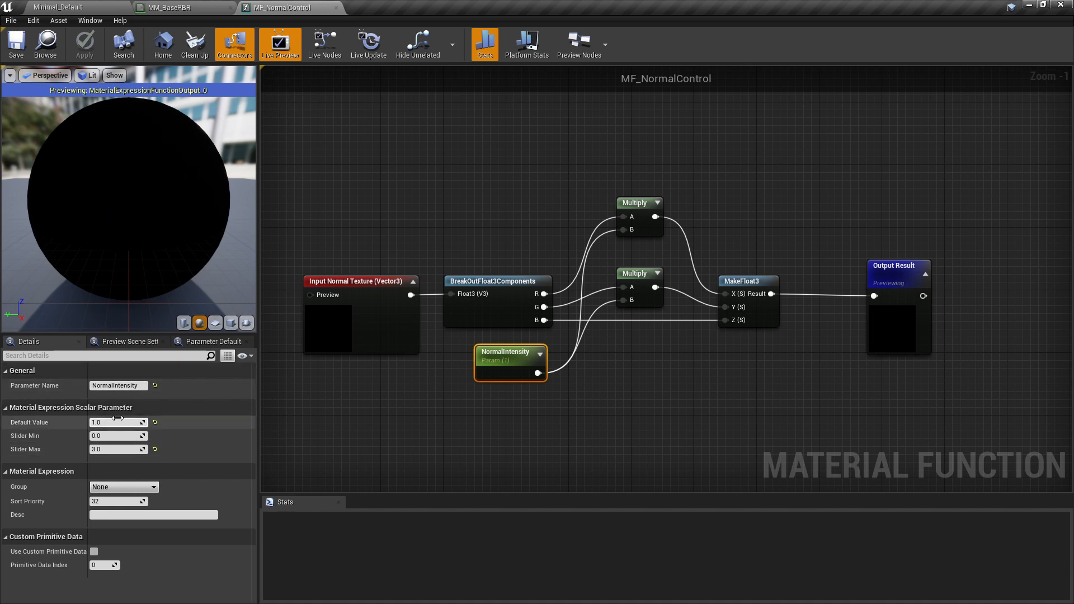
Expose the MF_NormalControl function to the library and apply the change.
{"action": "left_click", "coordinate": [473, 166]}
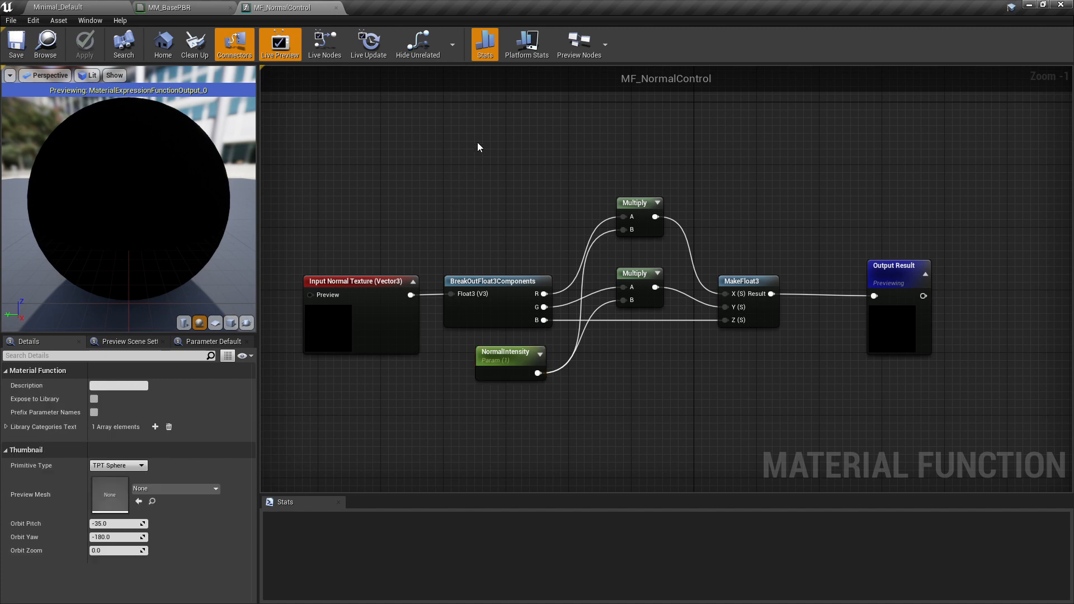
{"action": "left_click", "coordinate": [95, 399]}
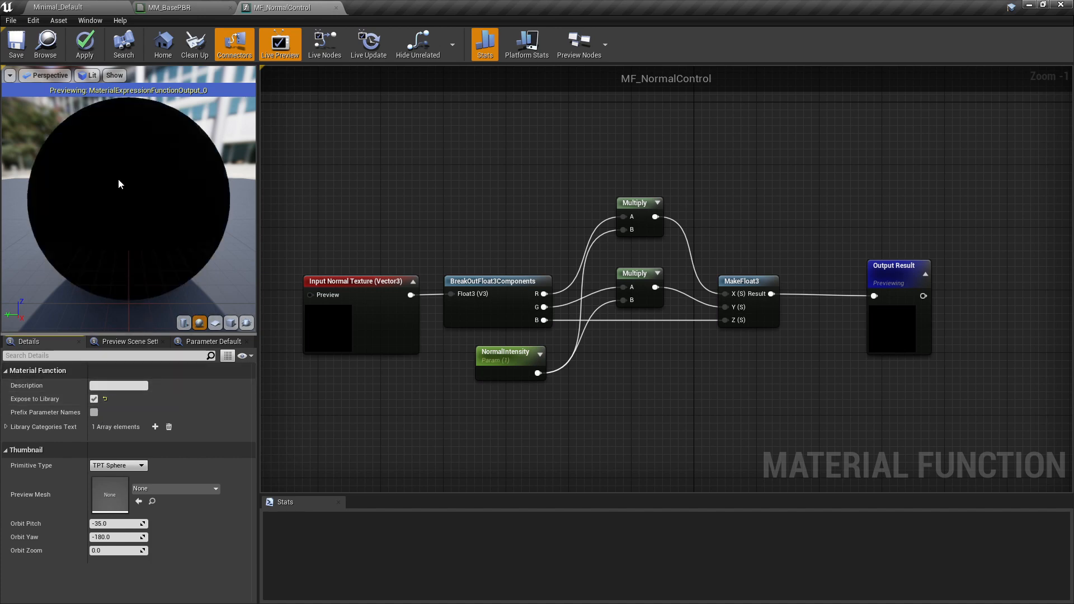
{"action": "left_click", "coordinate": [82, 47]}
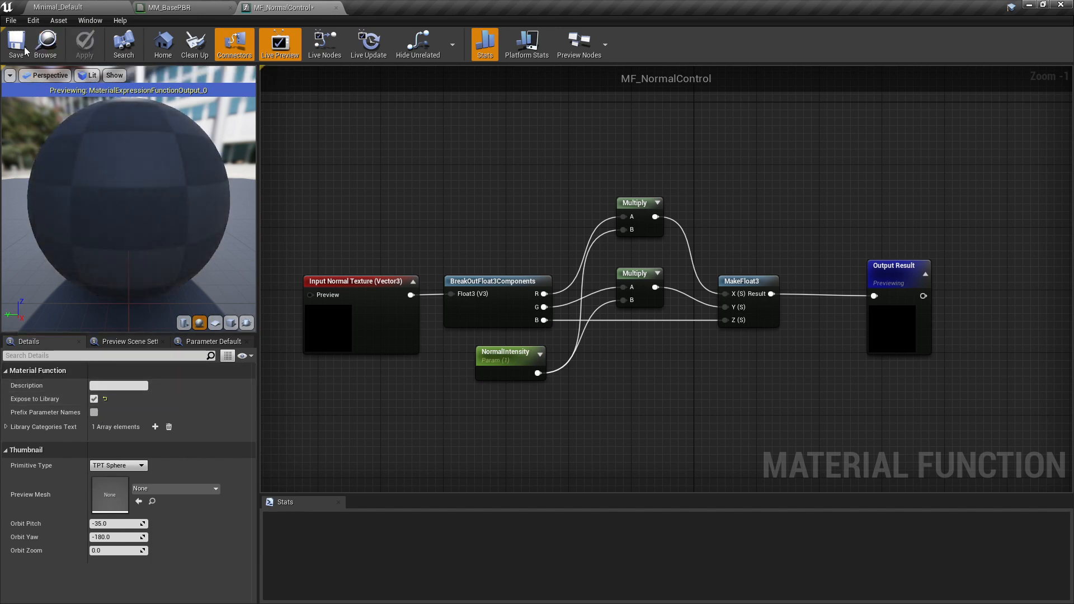
Close the function editor and add an MF_NormalControl node beside the Normal texture sample in MM_BasePBR.
{"action": "left_click", "coordinate": [336, 8]}
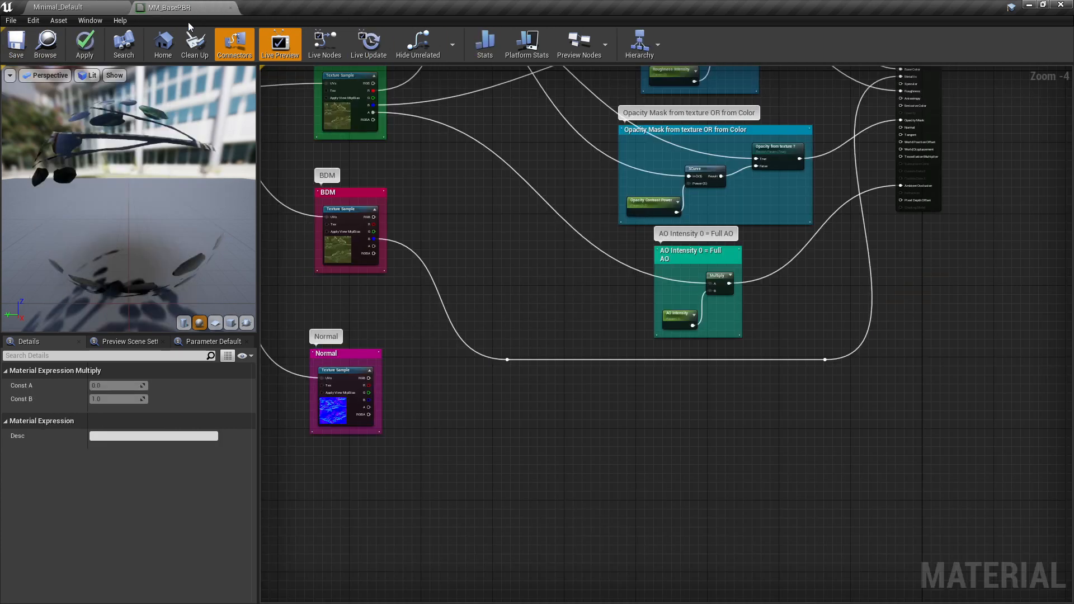
{"action": "right_click", "coordinate": [450, 397]}
{"action": "type", "text": "mf_nor"}
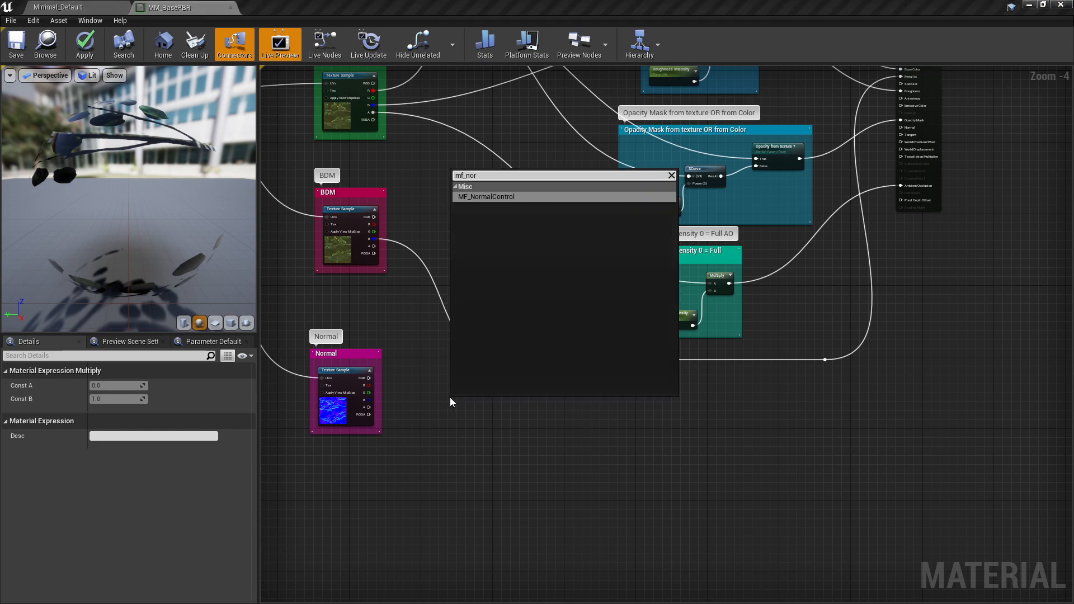
{"action": "key", "text": "Return"}
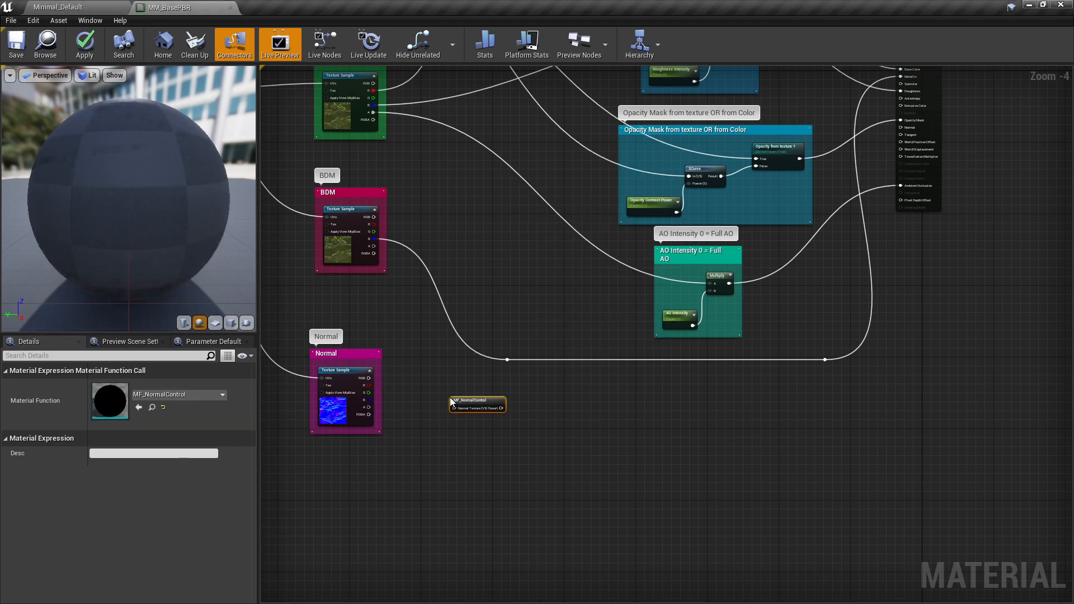
{"action": "scroll", "coordinate": [464, 417], "scroll_direction": "up", "scroll_amount": 3}
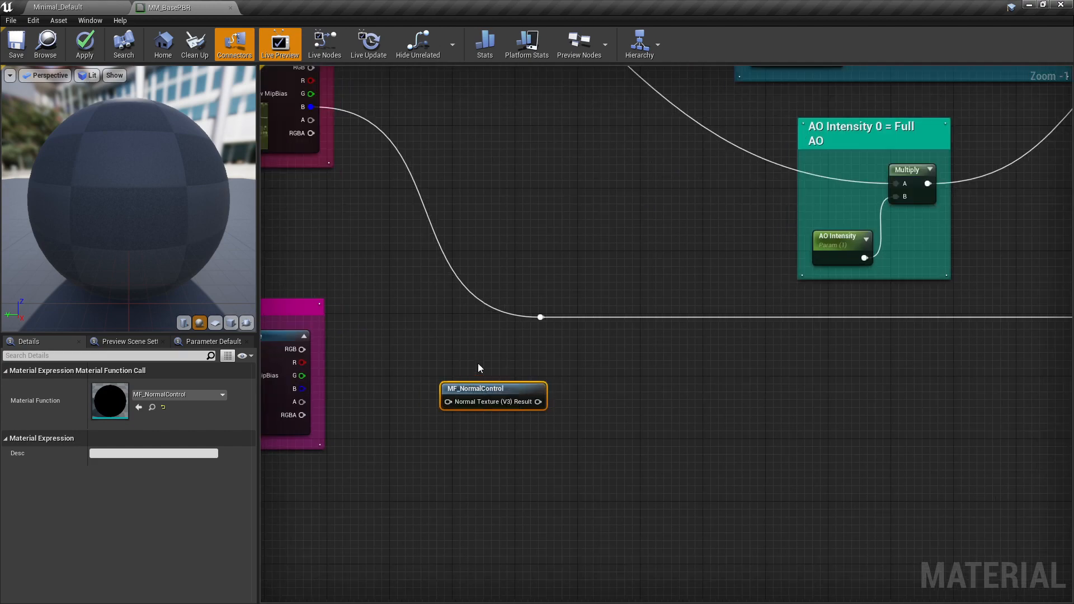
Rename the output of MF_NormalControl to Normal Output, and apply and save the function.
{"action": "left_click", "coordinate": [104, 6]}
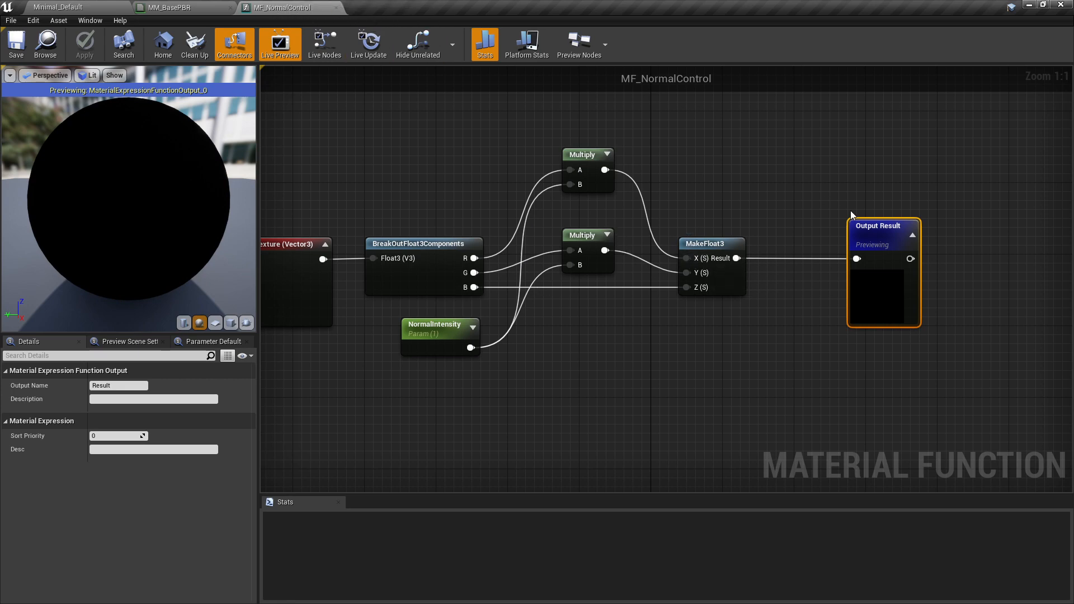
{"action": "left_click", "coordinate": [126, 386]}
{"action": "type", "text": "Norm"}
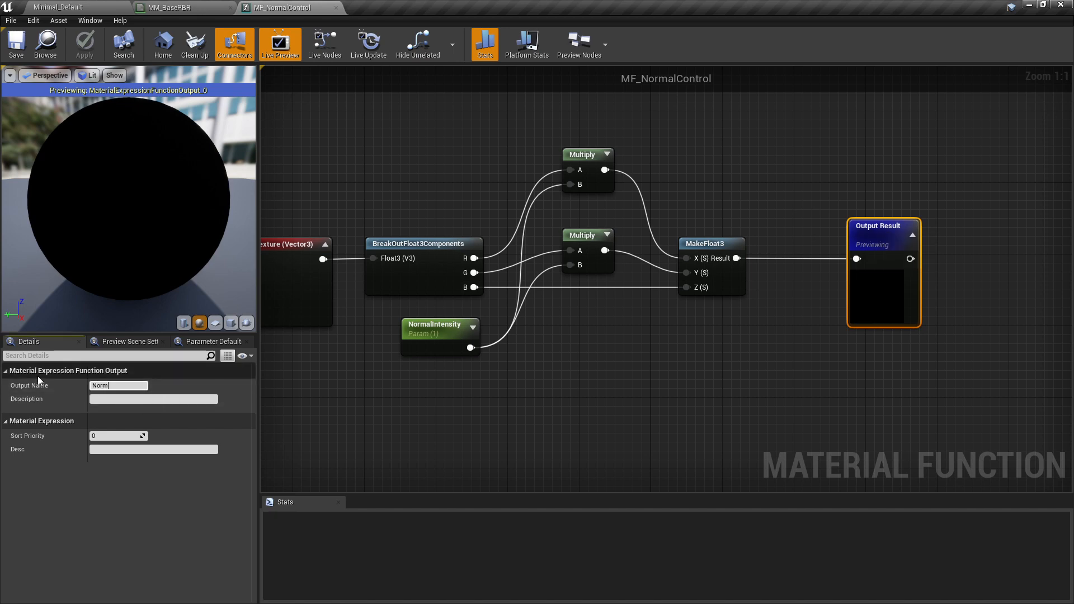
{"action": "type", "text": "al Output"}
{"action": "key", "text": "Return"}
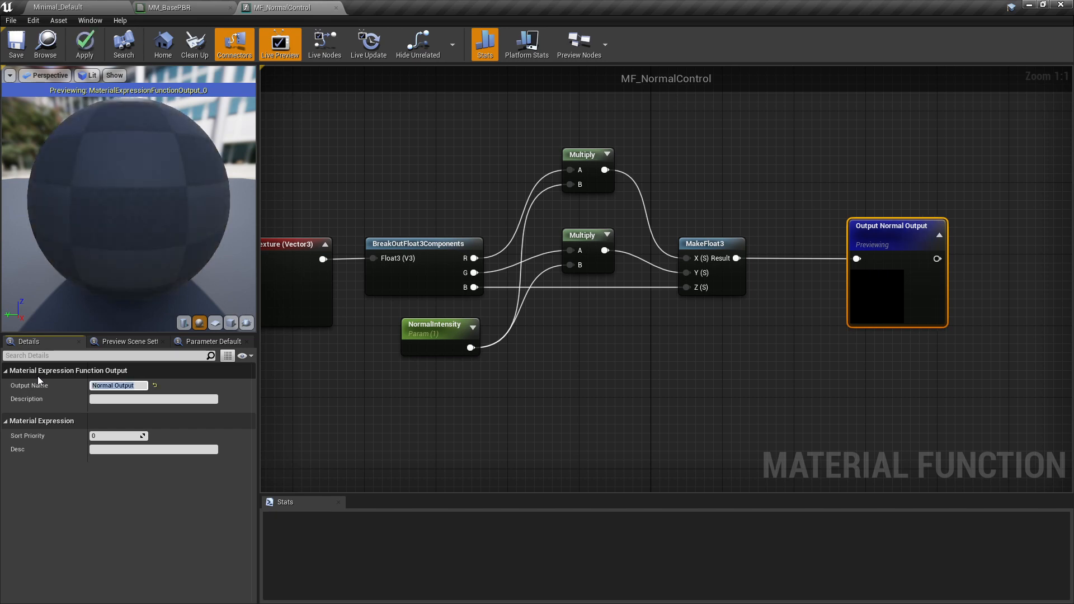
{"action": "left_click", "coordinate": [85, 45]}
{"action": "left_click", "coordinate": [17, 44]}
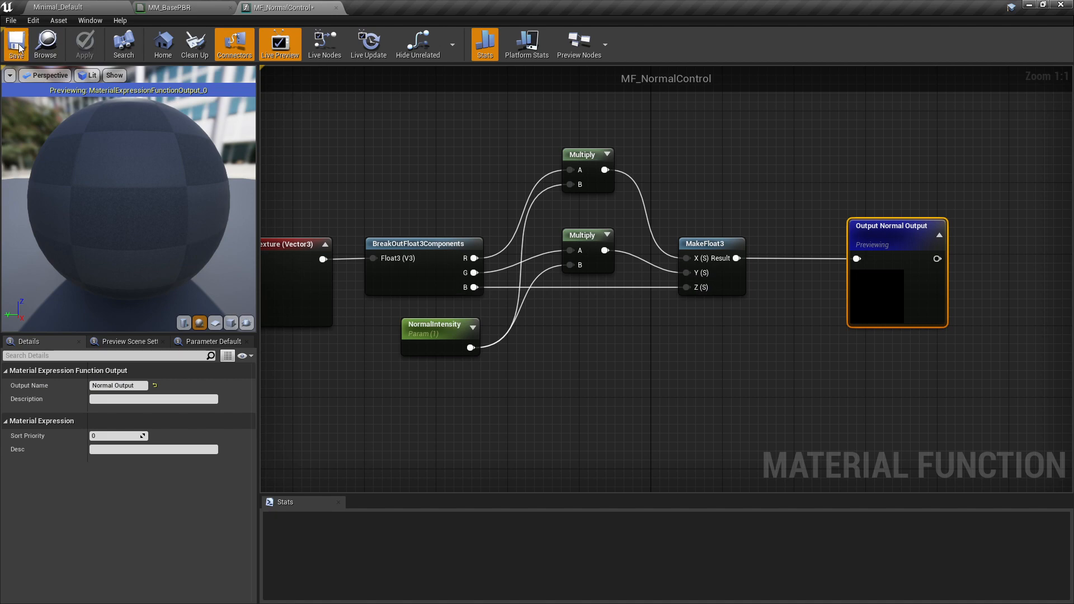
{"action": "scroll", "coordinate": [405, 179], "scroll_direction": "down", "scroll_amount": 3}
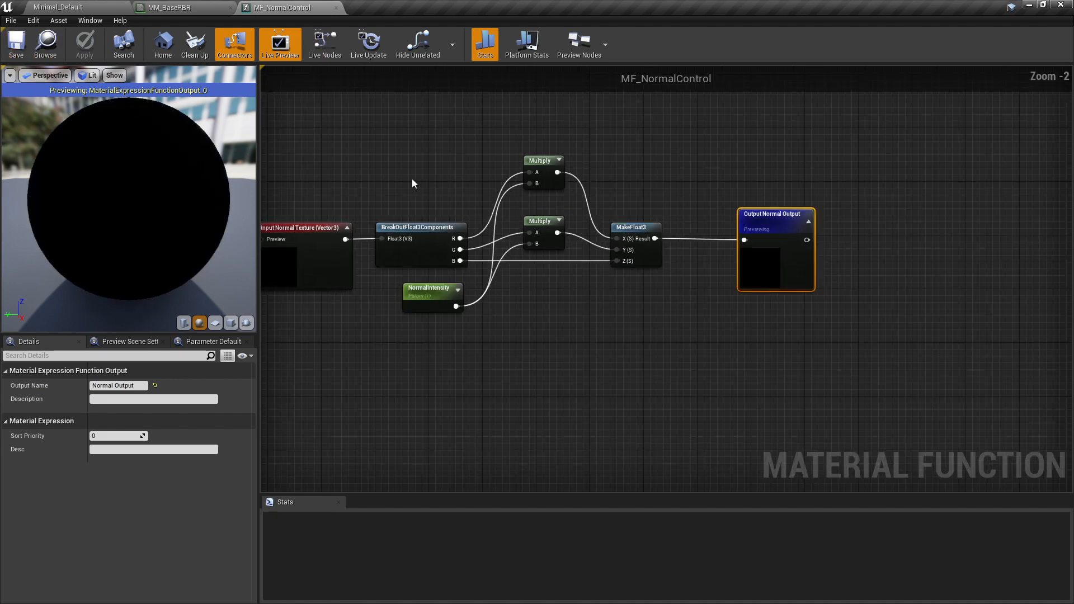
Wrap all the function's nodes in a comment reading "Controls Normal Intensity from R and G to X and Y power", and apply and save.
{"action": "left_click_drag", "start_coordinate": [856, 173], "coordinate": [287, 428]}
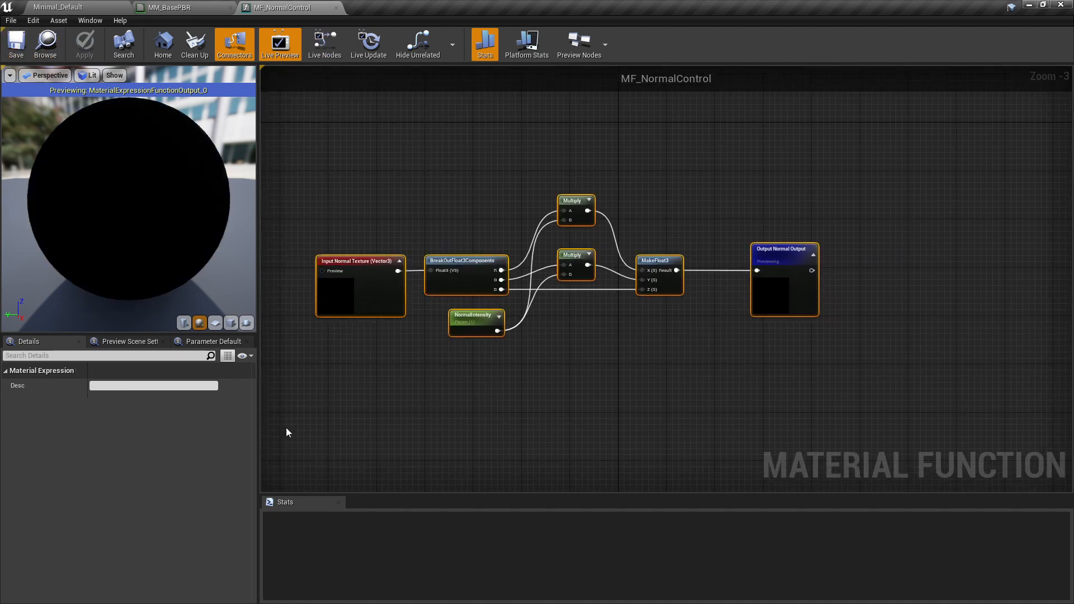
{"action": "type", "text": "cNormal Intensity from"}
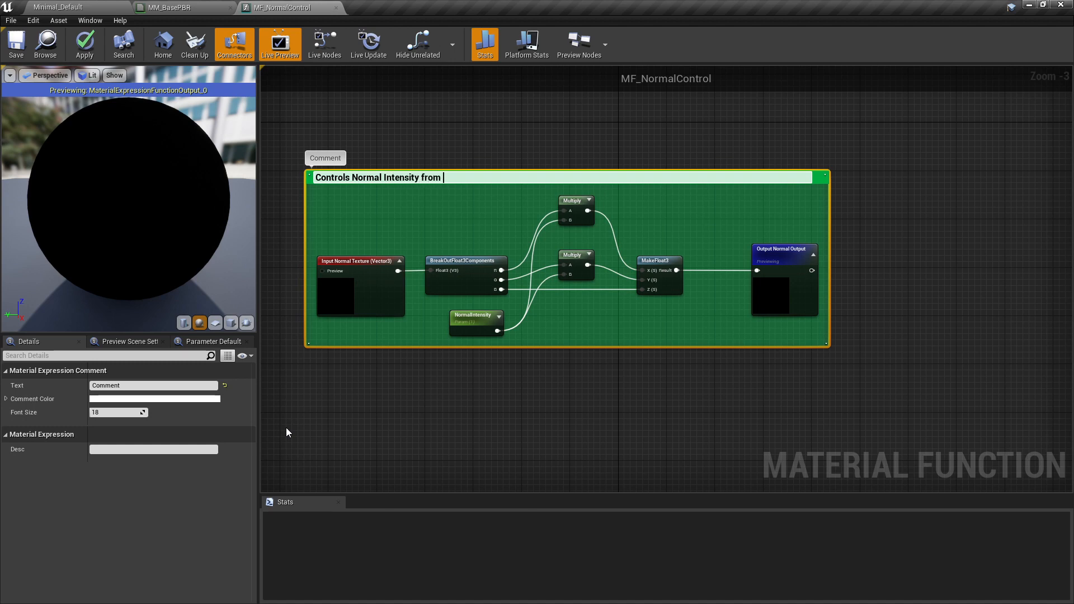
{"action": "type", "text": "R and G to X a"}
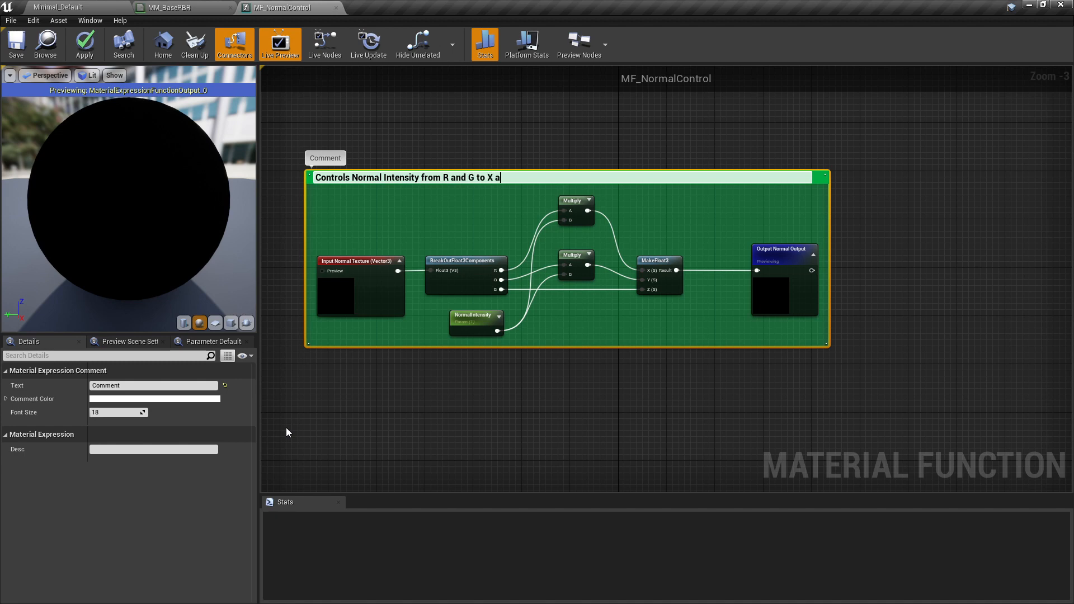
{"action": "type", "text": "Y power"}
{"action": "key", "text": "Return"}
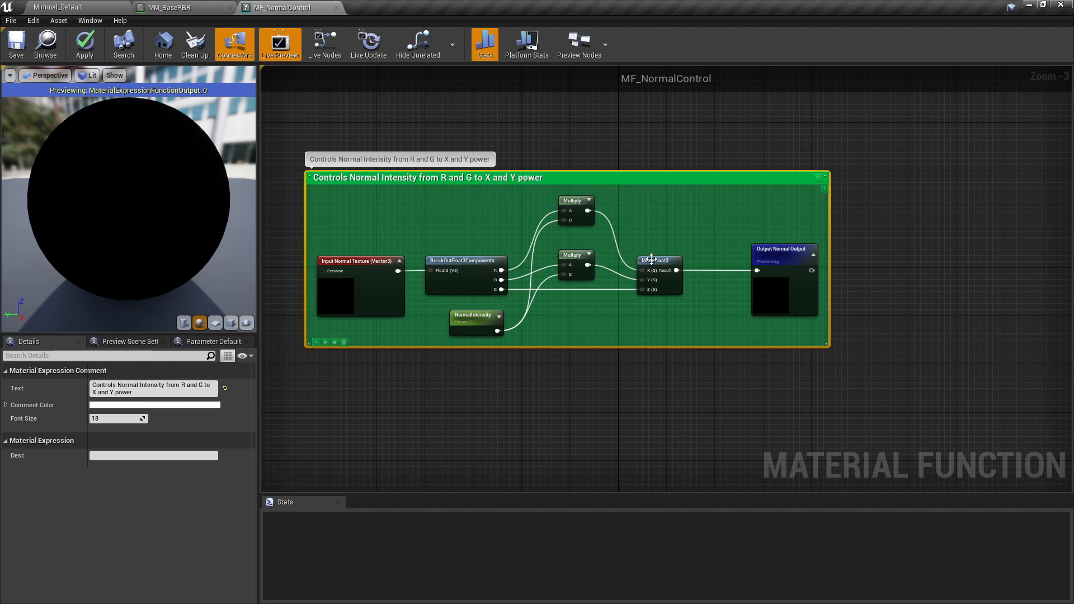
{"action": "left_click", "coordinate": [84, 45]}
{"action": "left_click", "coordinate": [17, 44]}
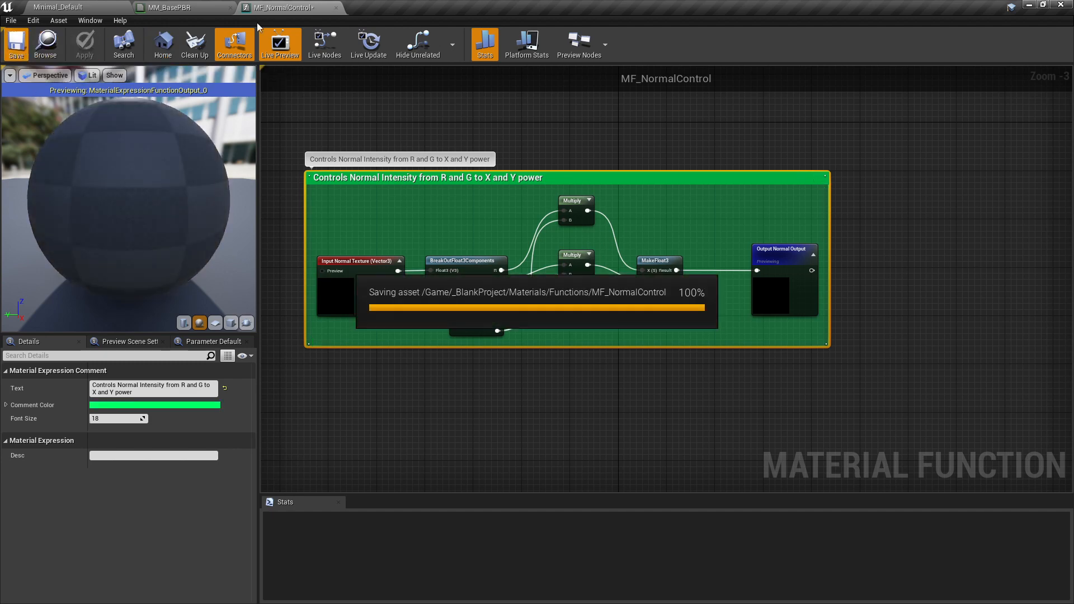
Close the function editor, wire the Normal texture sample's RGB into MF_NormalControl's input, and move that node closer to the material's result node.
{"action": "left_click", "coordinate": [336, 7]}
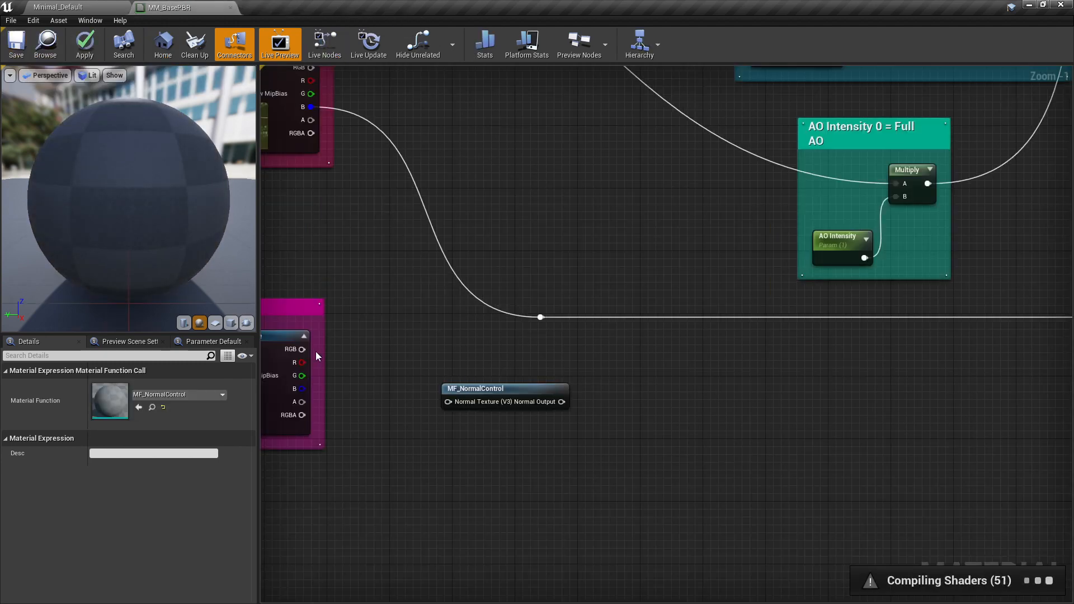
{"action": "left_click_drag", "start_coordinate": [303, 349], "coordinate": [448, 401]}
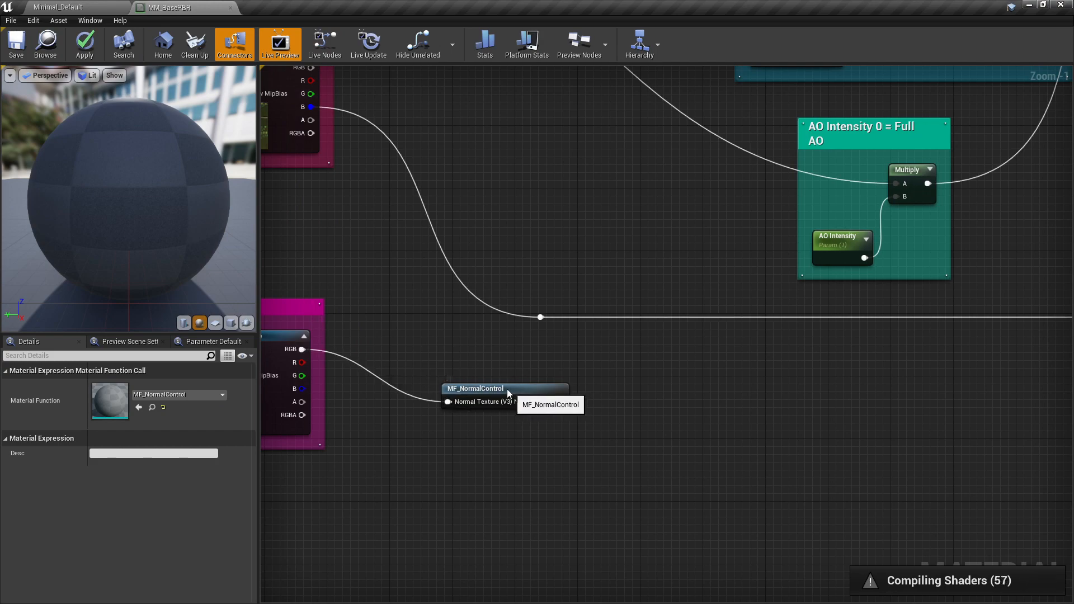
{"action": "left_click_drag", "start_coordinate": [515, 395], "coordinate": [503, 387]}
{"action": "right_click_drag", "start_coordinate": [595, 384], "coordinate": [470, 380]}
{"action": "scroll", "coordinate": [470, 381], "scroll_direction": "down", "scroll_amount": 5}
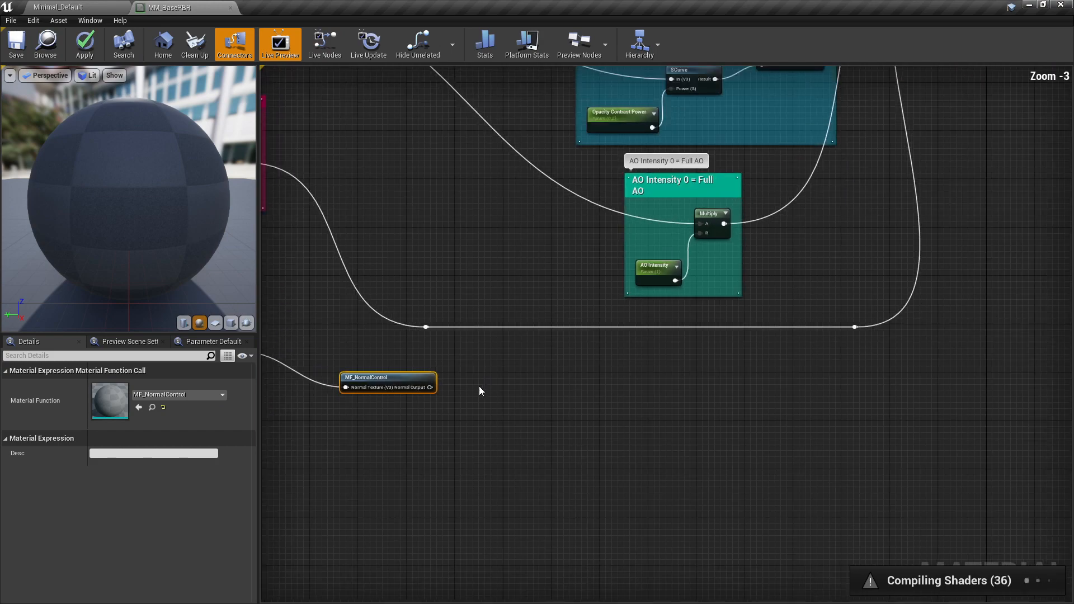
{"action": "left_click_drag", "start_coordinate": [369, 368], "coordinate": [531, 362]}
Connect MF_NormalControl's Normal Output to the material's Normal input and add a reroute node on that wire, level with MF_NormalControl.
{"action": "scroll", "coordinate": [553, 330], "scroll_direction": "up", "scroll_amount": 2}
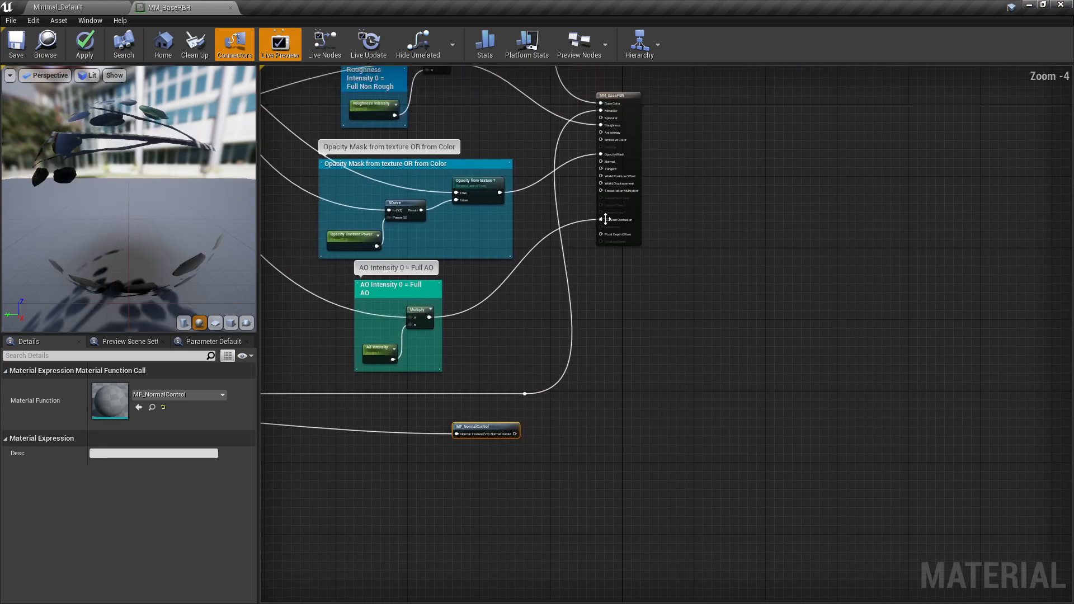
{"action": "right_click_drag", "start_coordinate": [575, 320], "coordinate": [572, 352]}
{"action": "left_click_drag", "start_coordinate": [601, 161], "coordinate": [515, 434]}
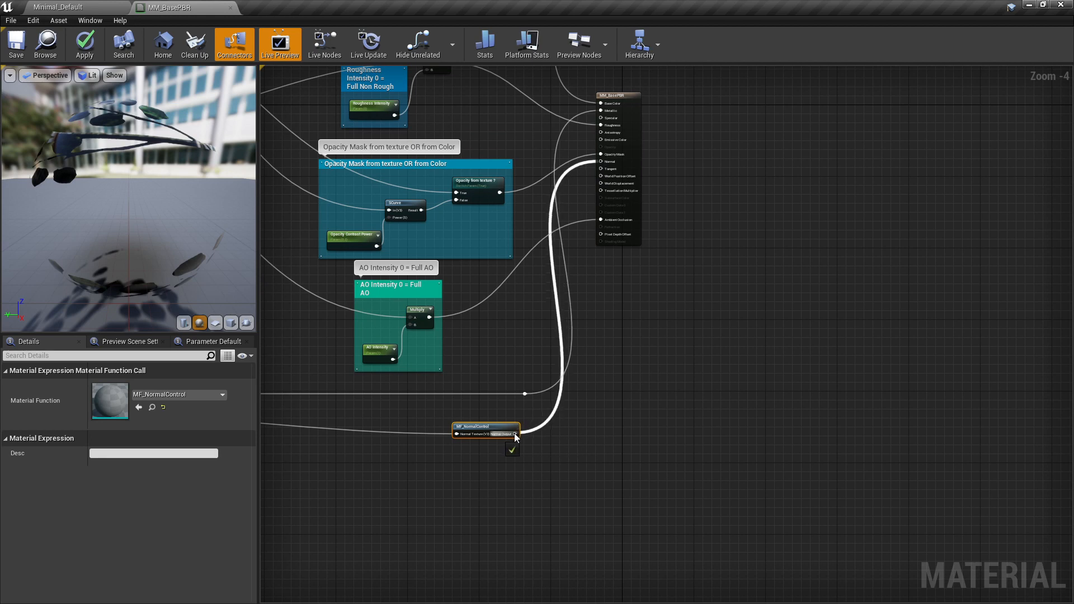
{"action": "left_click", "coordinate": [561, 350]}
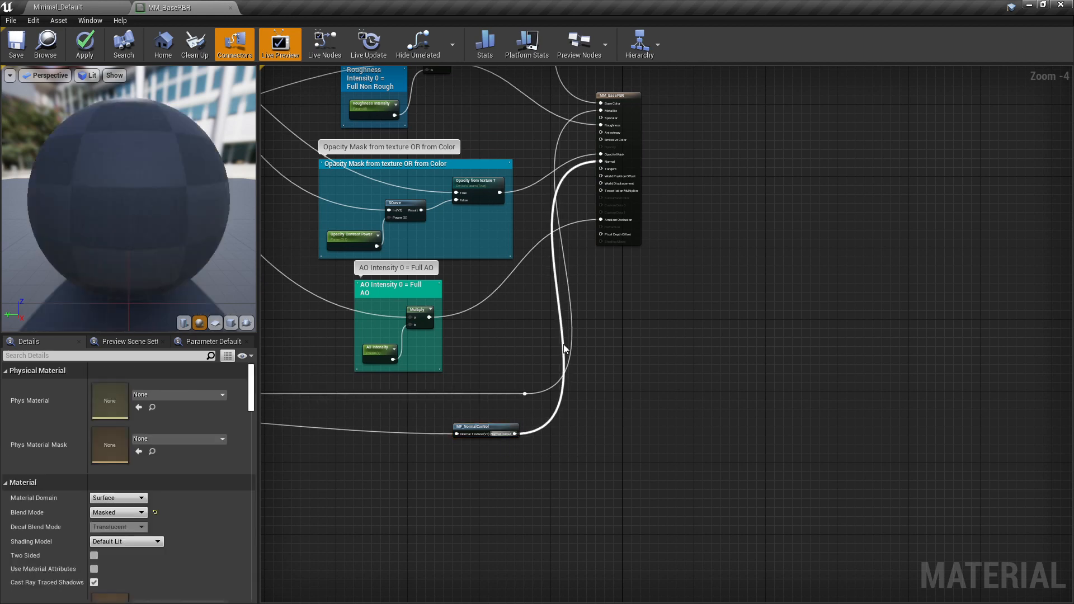
{"action": "double_click", "coordinate": [562, 344]}
{"action": "left_click_drag", "start_coordinate": [565, 350], "coordinate": [582, 441]}
Tidy the graph by moving the material's result node farther from the other nodes and the Normal texture group slightly down.
{"action": "right_click_drag", "start_coordinate": [694, 333], "coordinate": [653, 385]}
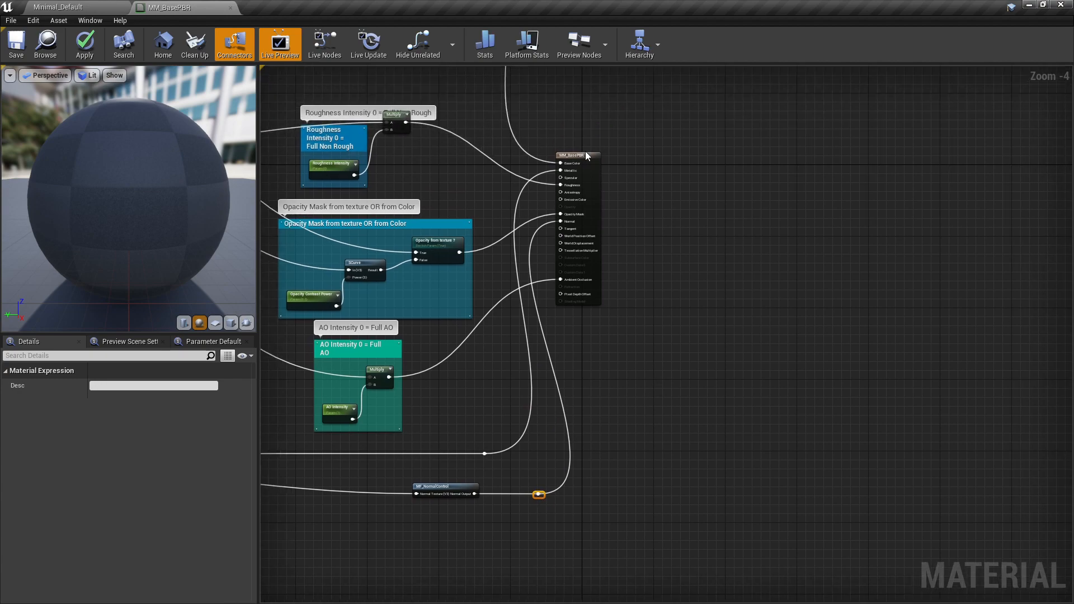
{"action": "left_click_drag", "start_coordinate": [593, 156], "coordinate": [736, 178]}
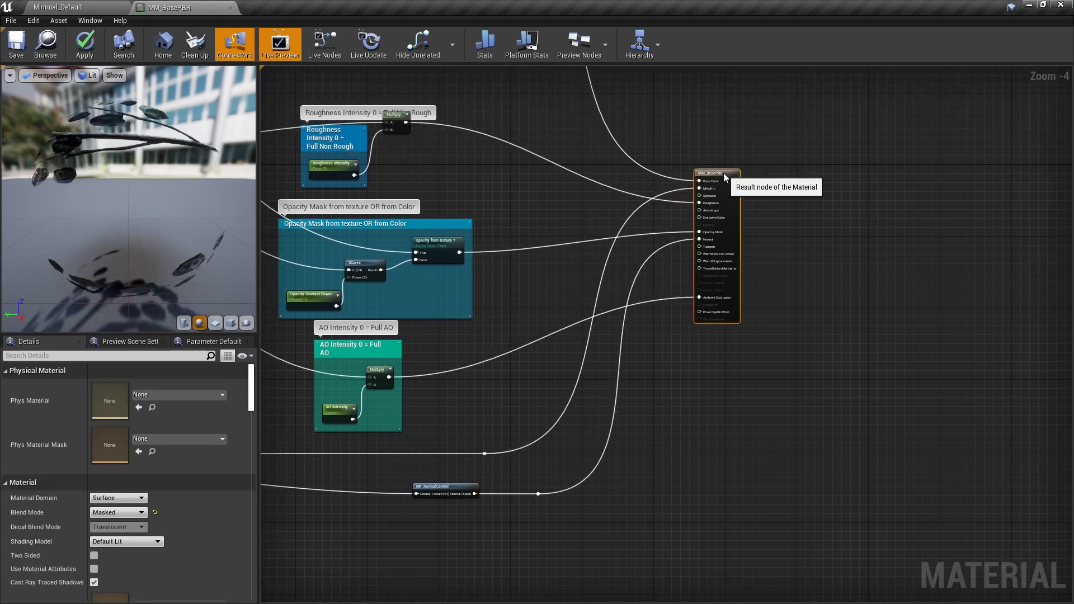
{"action": "right_click_drag", "start_coordinate": [543, 240], "coordinate": [591, 278]}
{"action": "scroll", "coordinate": [626, 210], "scroll_direction": "down", "scroll_amount": 3}
{"action": "scroll", "coordinate": [542, 249], "scroll_direction": "up", "scroll_amount": 1}
{"action": "right_click_drag", "start_coordinate": [542, 250], "coordinate": [577, 291]}
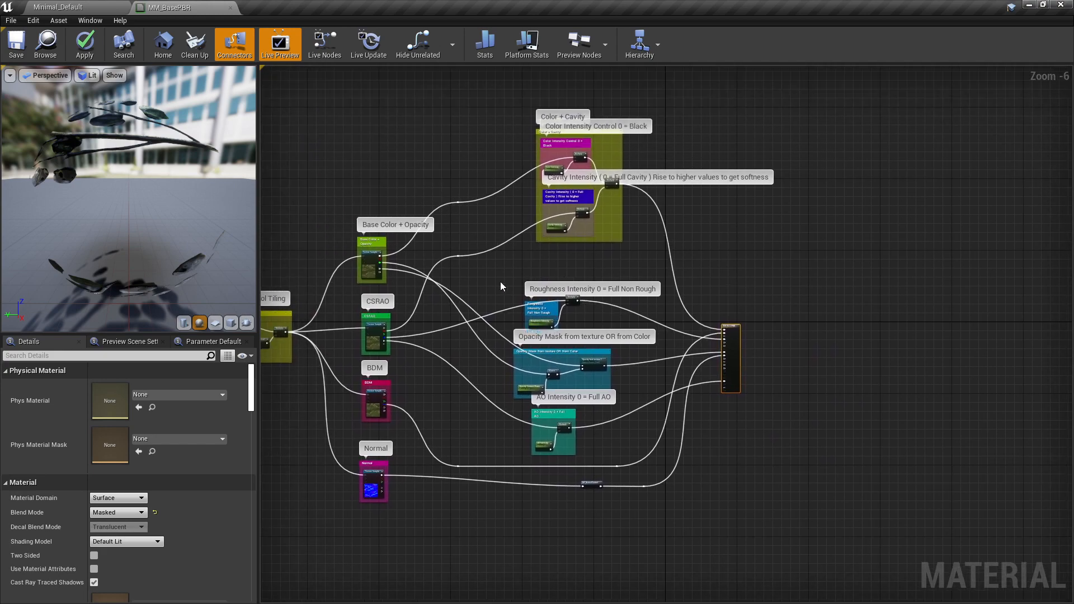
{"action": "right_click_drag", "start_coordinate": [500, 281], "coordinate": [581, 155]}
{"action": "scroll", "coordinate": [507, 256], "scroll_direction": "up", "scroll_amount": 2}
{"action": "right_click_drag", "start_coordinate": [654, 171], "coordinate": [597, 138]}
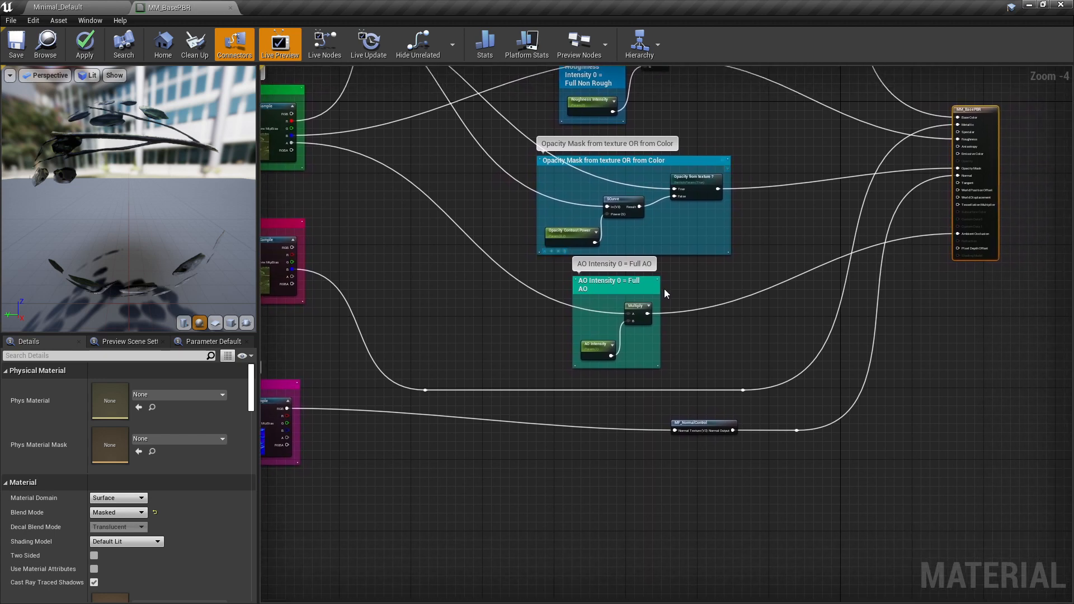
{"action": "right_click_drag", "start_coordinate": [664, 297], "coordinate": [770, 199]}
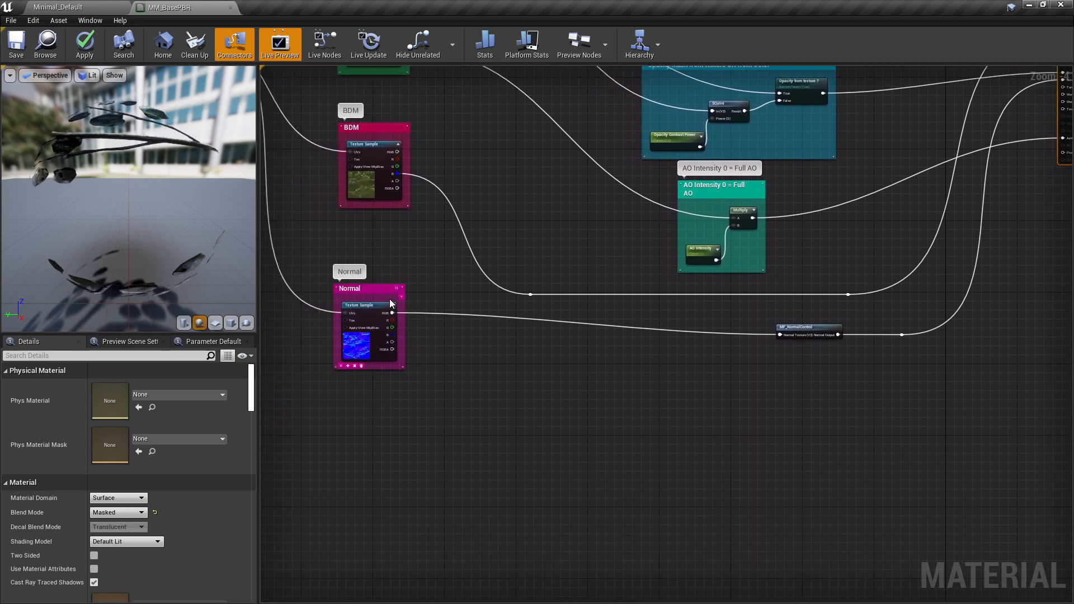
{"action": "left_click_drag", "start_coordinate": [386, 300], "coordinate": [384, 305]}
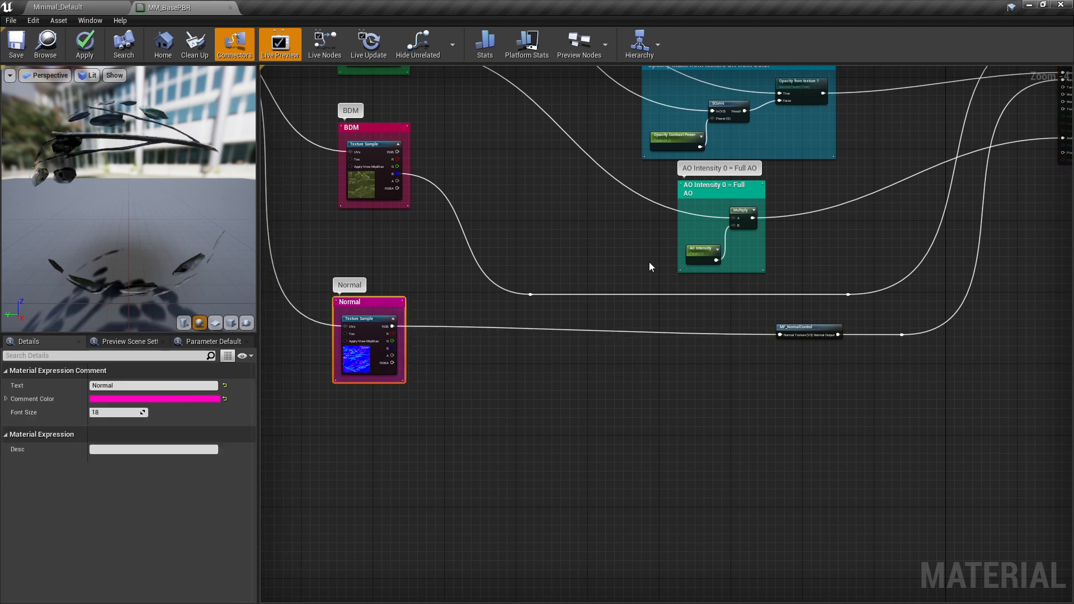
{"action": "right_click_drag", "start_coordinate": [649, 267], "coordinate": [464, 354]}
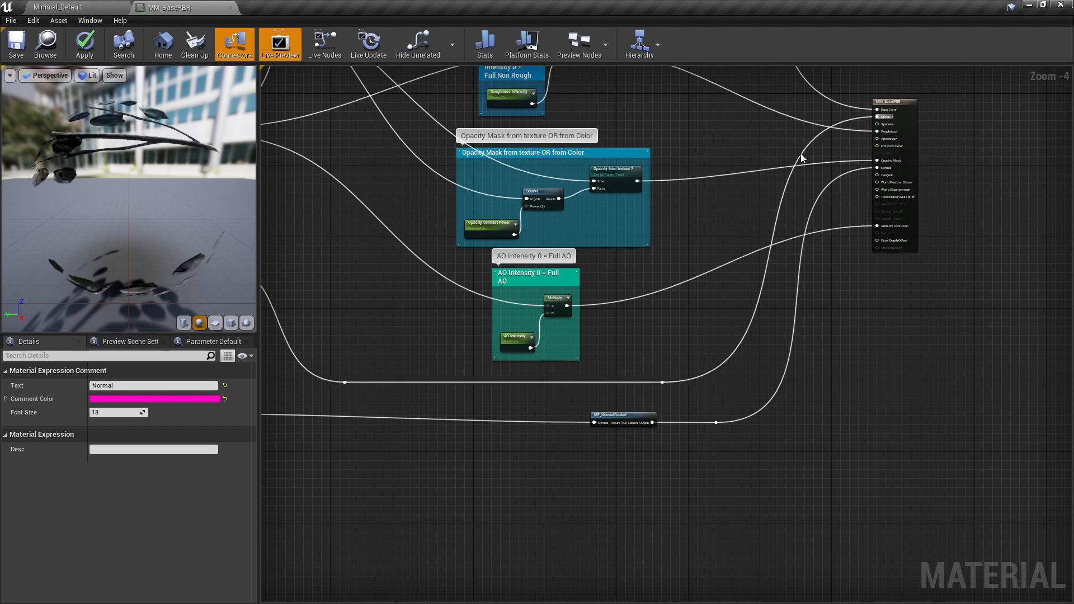
{"action": "right_click_drag", "start_coordinate": [799, 163], "coordinate": [792, 282]}
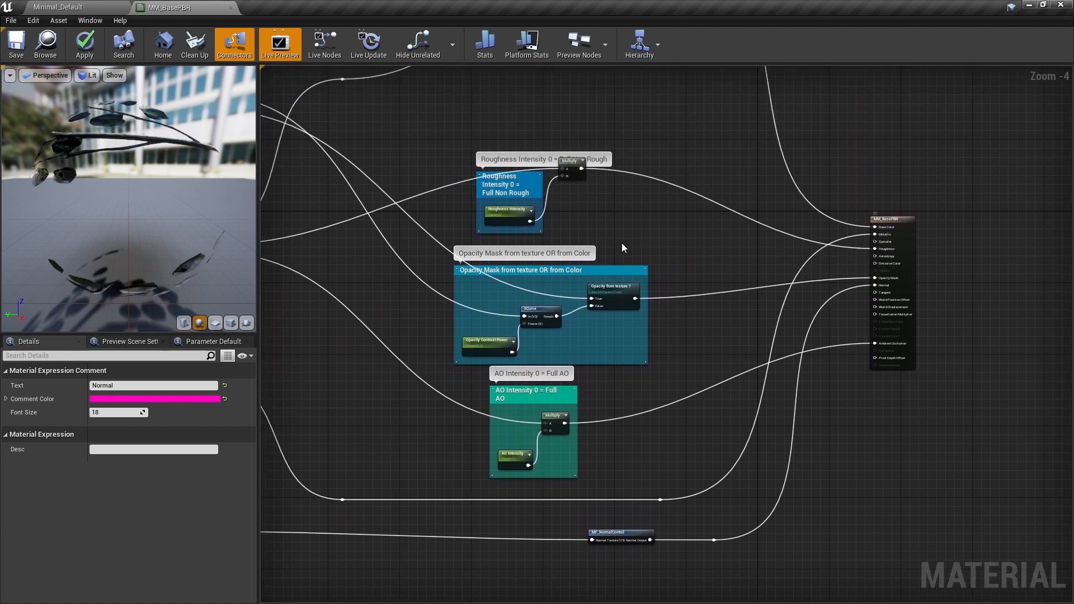
{"action": "right_click_drag", "start_coordinate": [622, 243], "coordinate": [790, 272]}
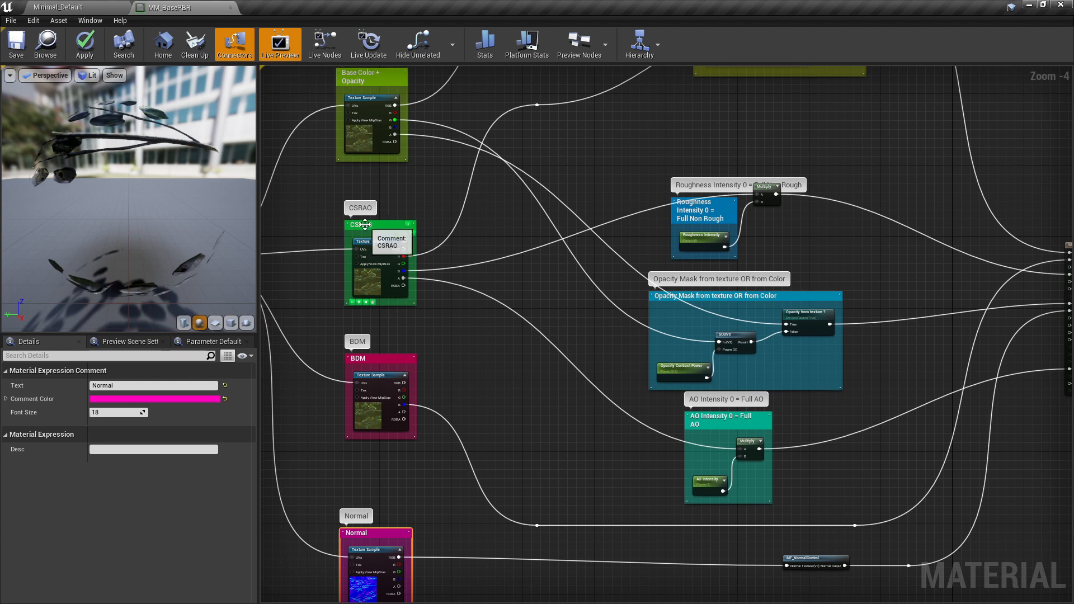
{"action": "left_click_drag", "start_coordinate": [403, 263], "coordinate": [543, 263]}
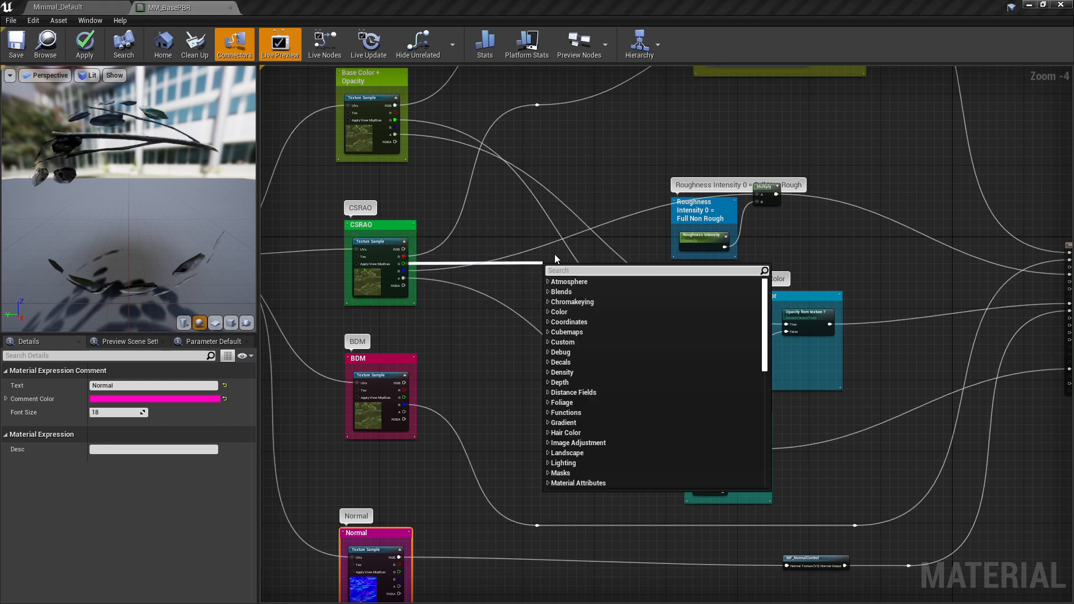
{"action": "left_click", "coordinate": [555, 254]}
{"action": "right_click_drag", "start_coordinate": [531, 236], "coordinate": [501, 241]}
Create a material function named MF_SpecularCorrection in the Materials/Functions folder and open it for editing.
{"action": "left_click", "coordinate": [88, 8]}
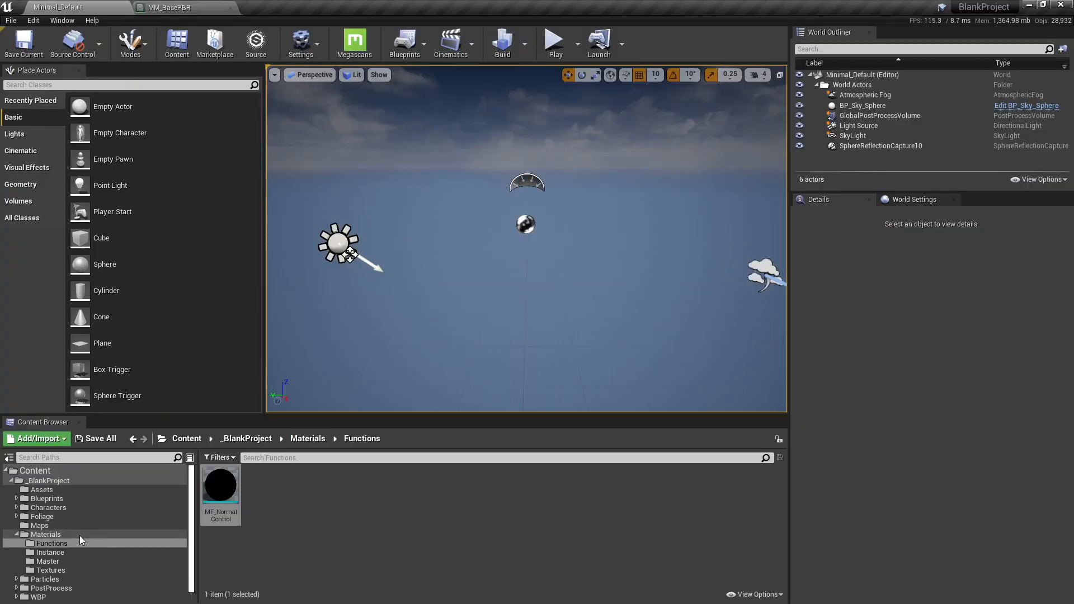
{"action": "right_click", "coordinate": [299, 516]}
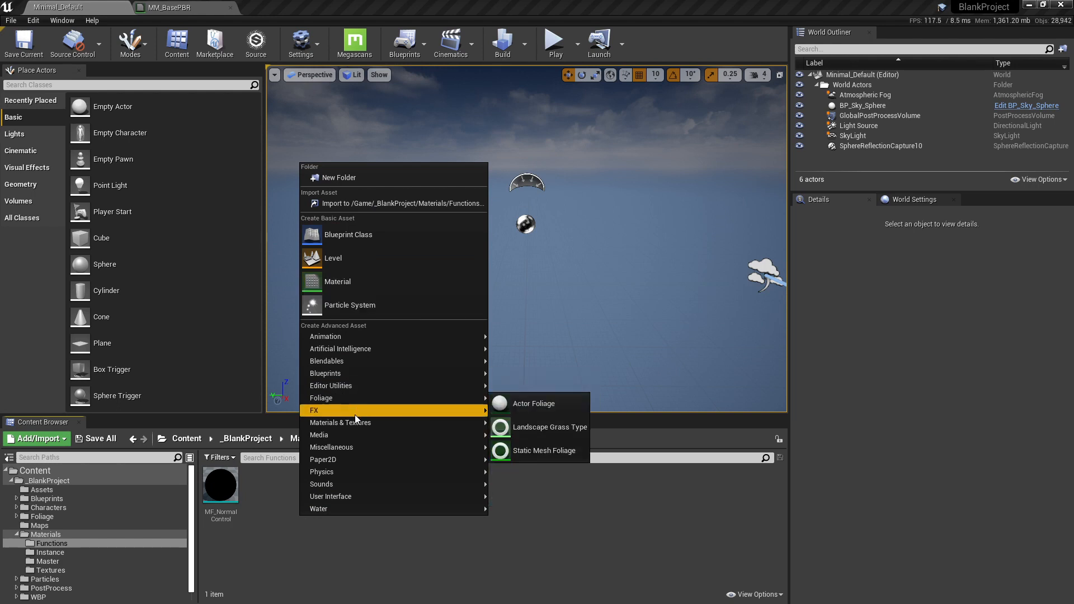
{"action": "mouse_move", "coordinate": [354, 423]}
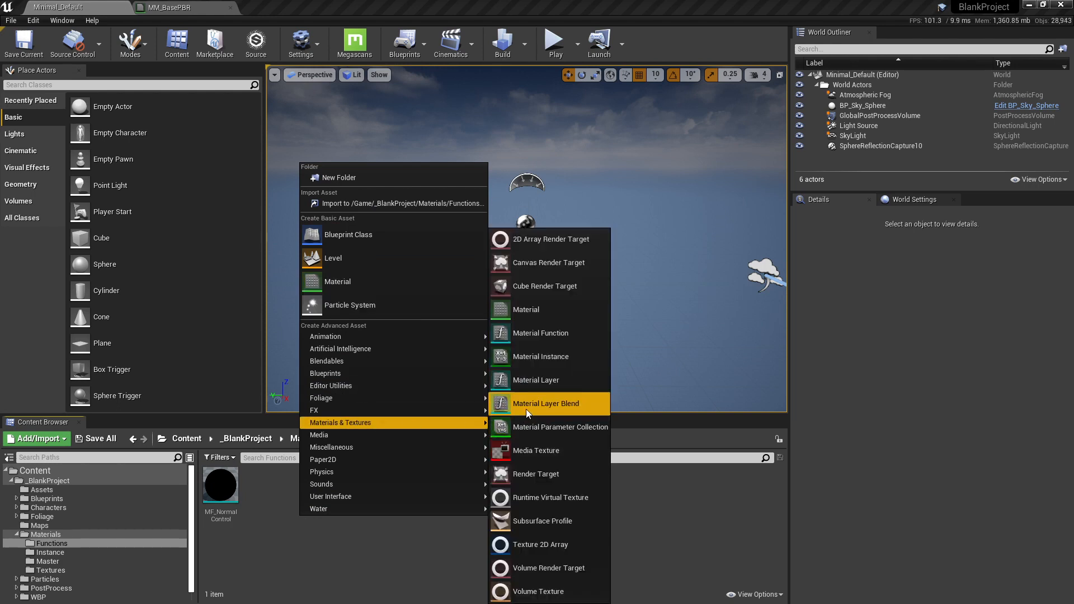
{"action": "left_click", "coordinate": [556, 341]}
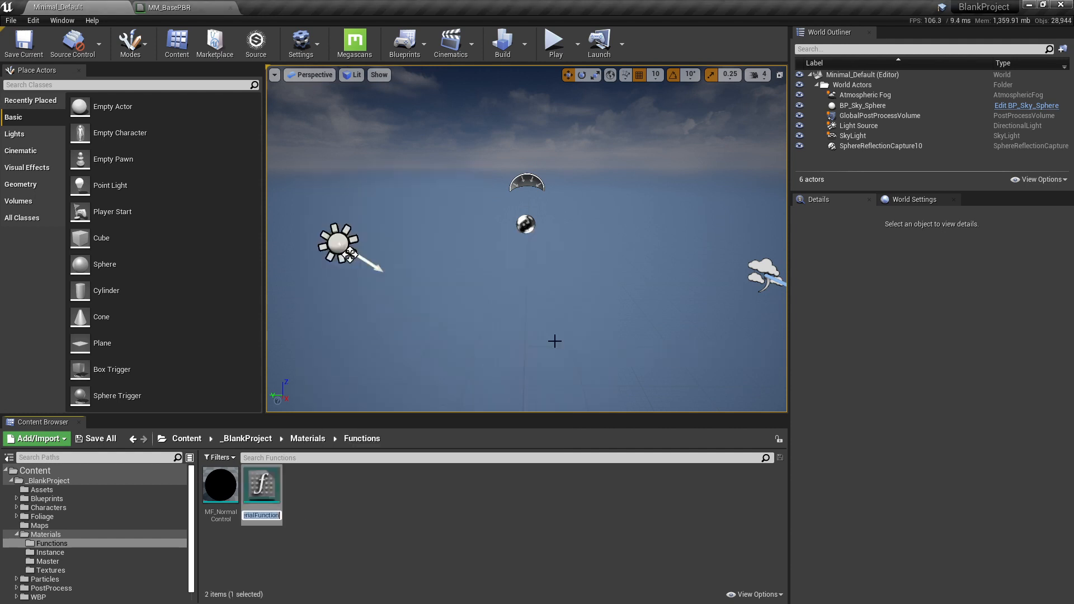
{"action": "type", "text": "M"}
{"action": "type", "text": "F_SpecularC"}
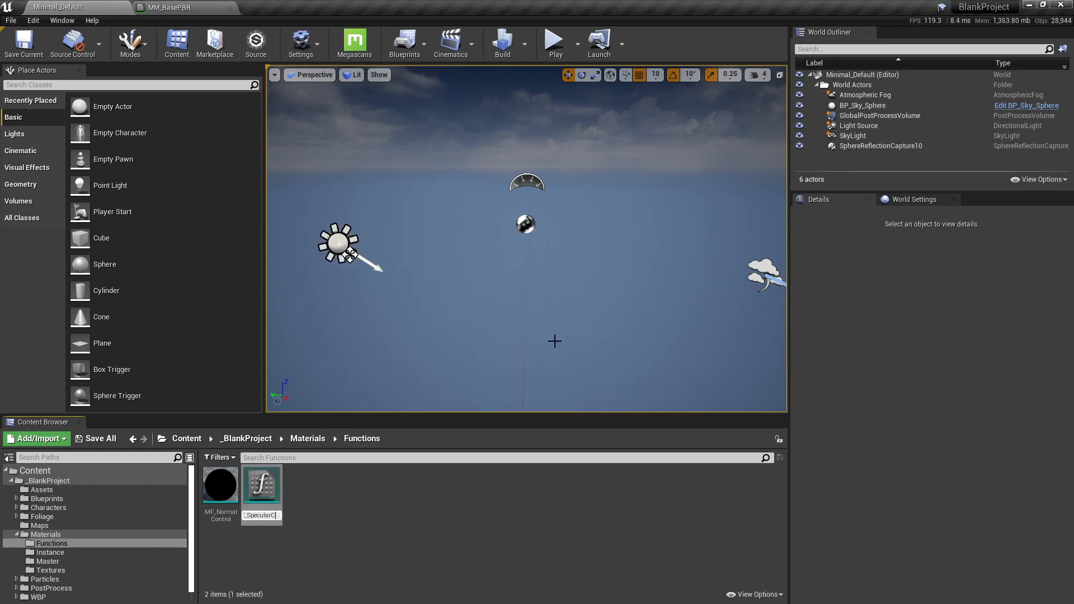
{"action": "type", "text": "on"}
{"action": "type", "text": "rrection"}
{"action": "key", "text": "Return"}
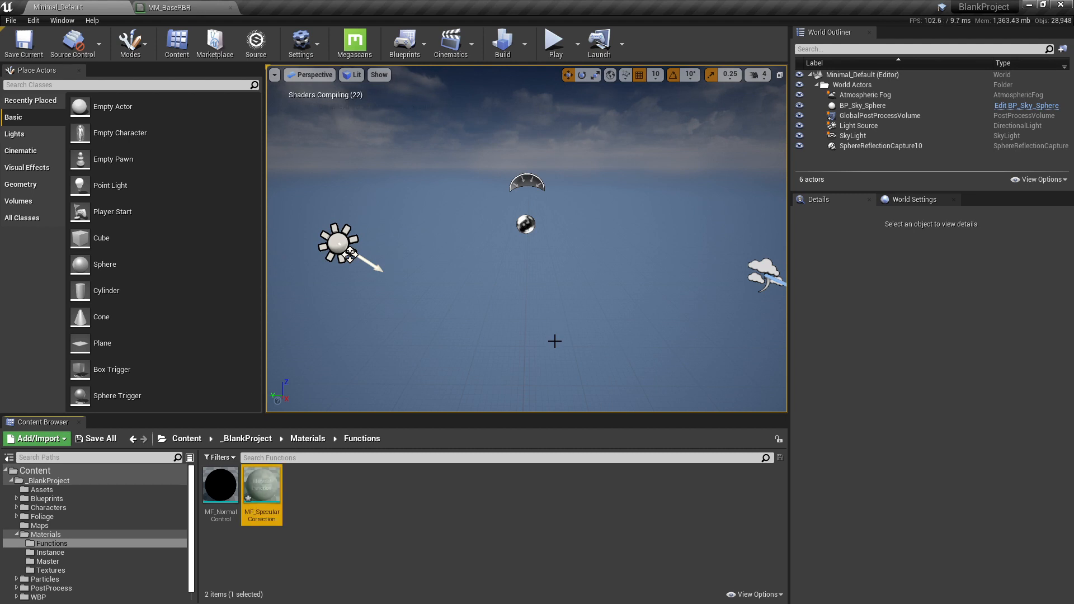
{"action": "double_click", "coordinate": [275, 482]}
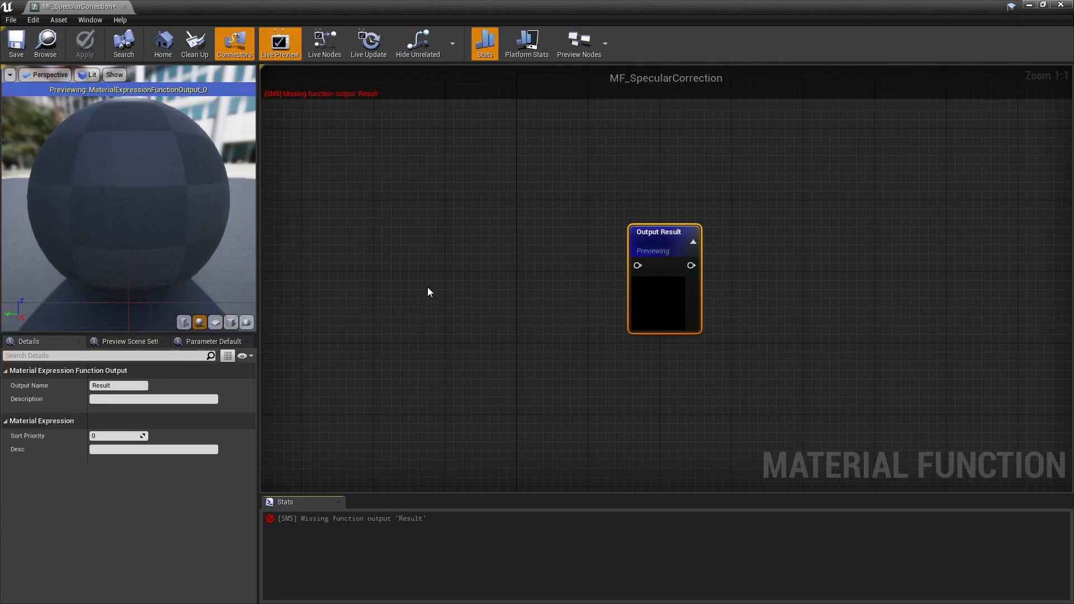
{"action": "right_click_drag", "start_coordinate": [428, 287], "coordinate": [565, 286]}
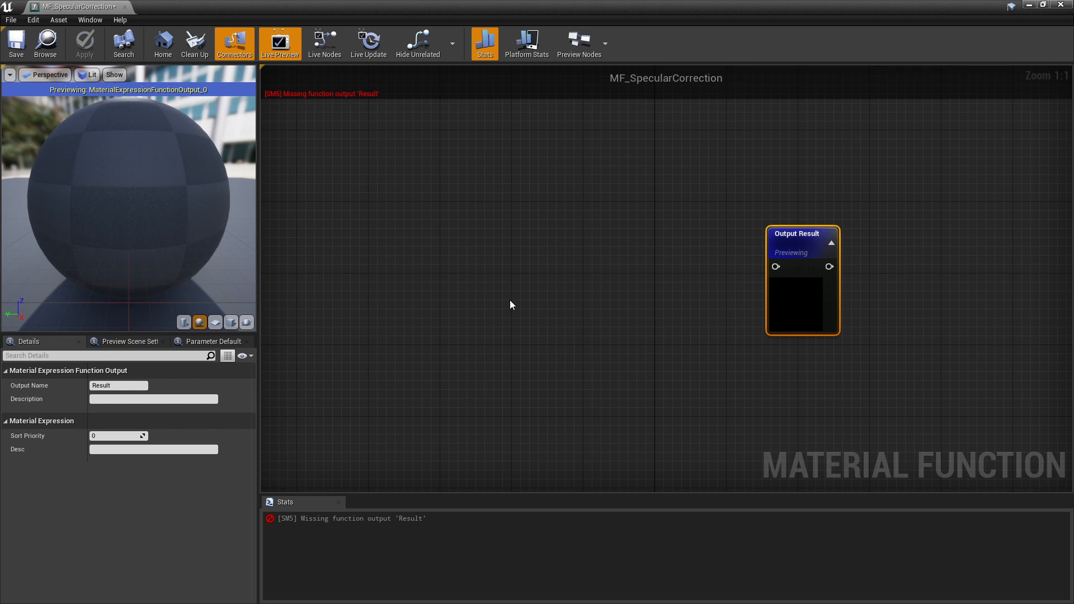
{"action": "right_click", "coordinate": [479, 266]}
{"action": "type", "text": "specul"}
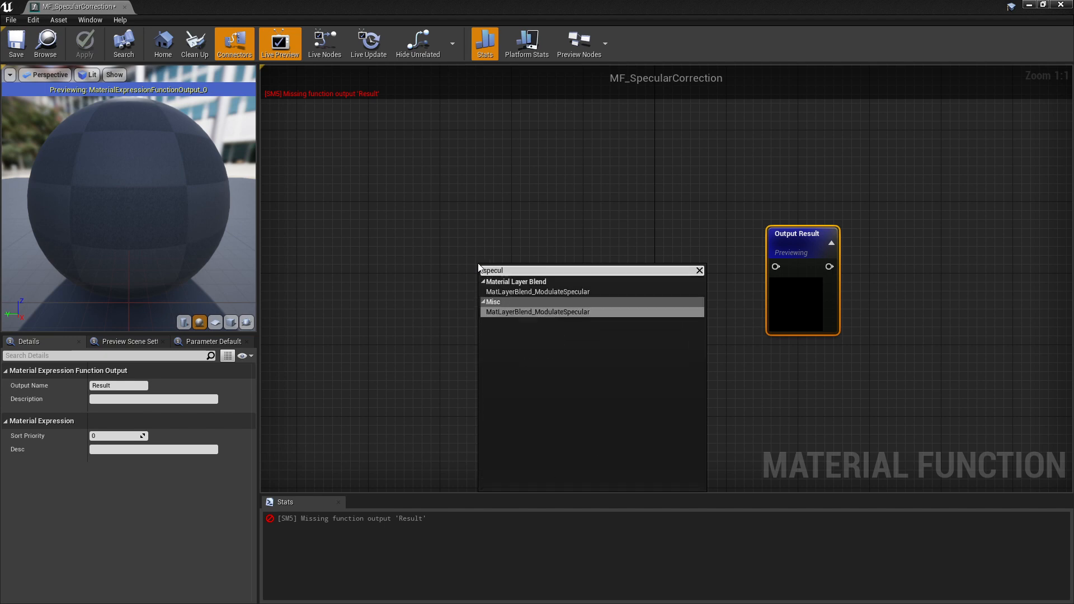
{"action": "right_click", "coordinate": [473, 235]}
Add a Fresnel node, connect its output to Output Result, and place it lower in the graph.
{"action": "right_click", "coordinate": [473, 235]}
{"action": "type", "text": "fre"}
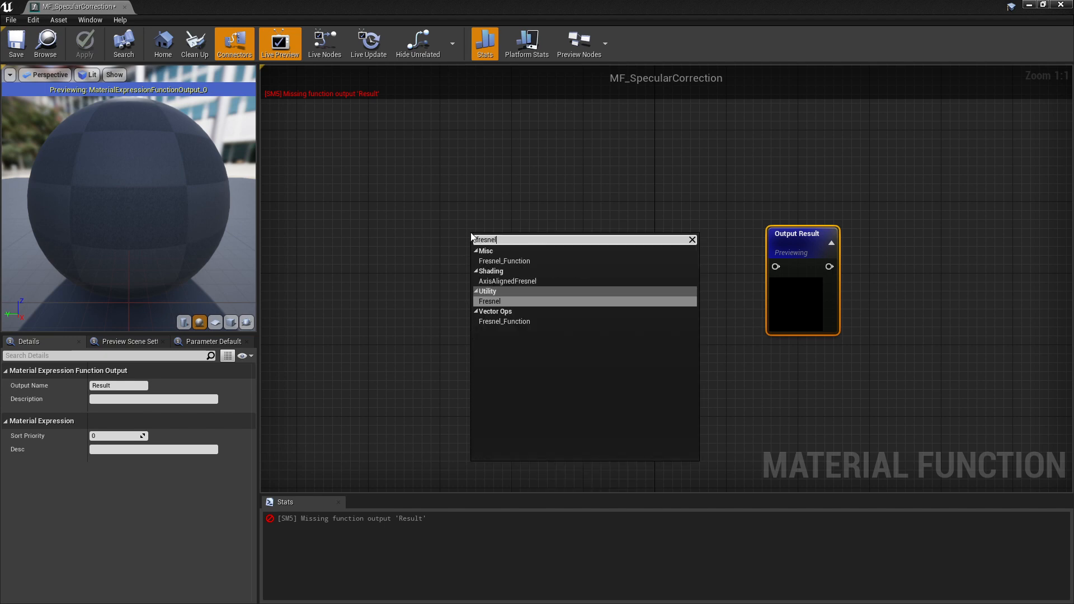
{"action": "type", "text": "snel"}
{"action": "key", "text": "Return"}
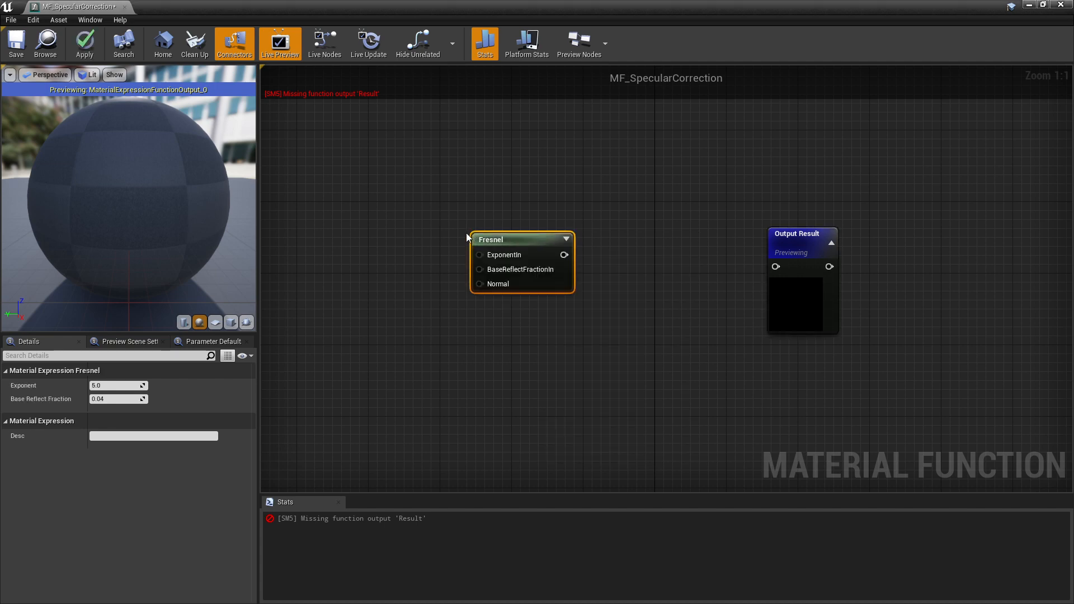
{"action": "left_click_drag", "start_coordinate": [497, 246], "coordinate": [781, 268]}
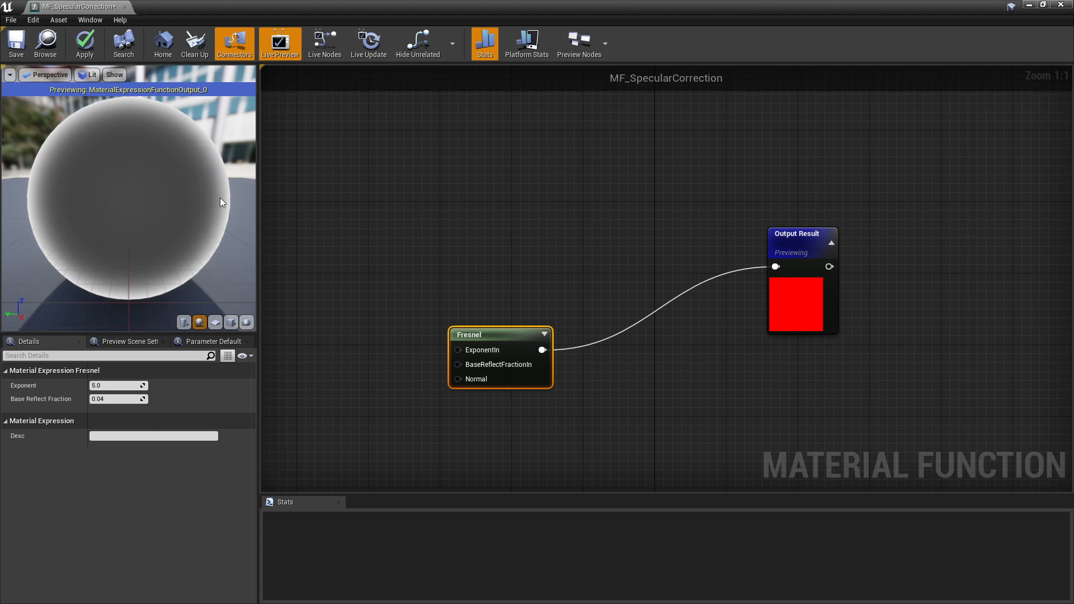
{"action": "right_click_drag", "start_coordinate": [289, 264], "coordinate": [376, 229]}
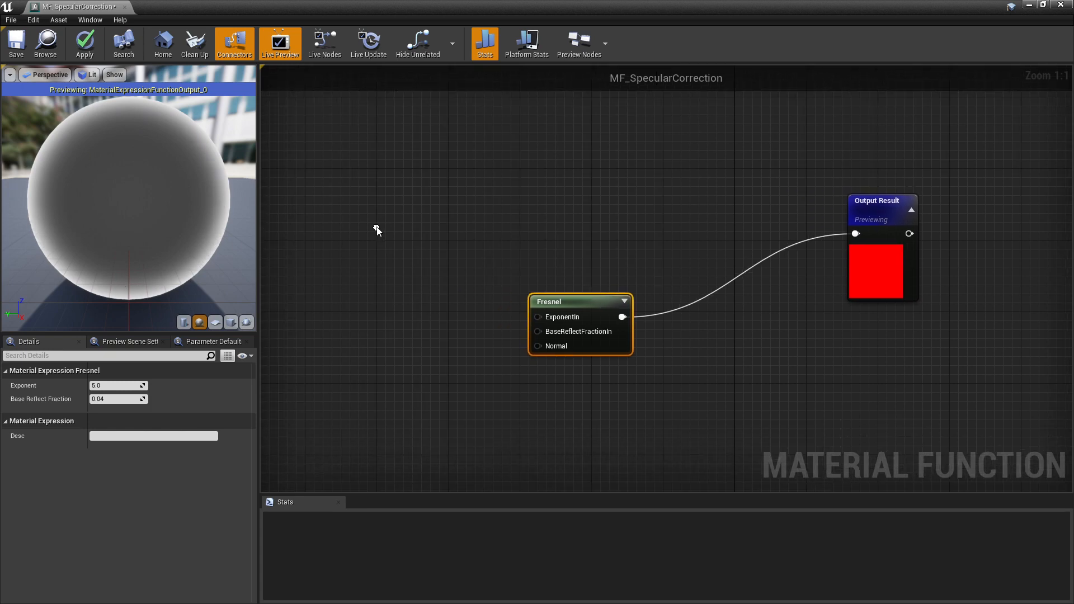
{"action": "left_click_drag", "start_coordinate": [565, 309], "coordinate": [549, 318]}
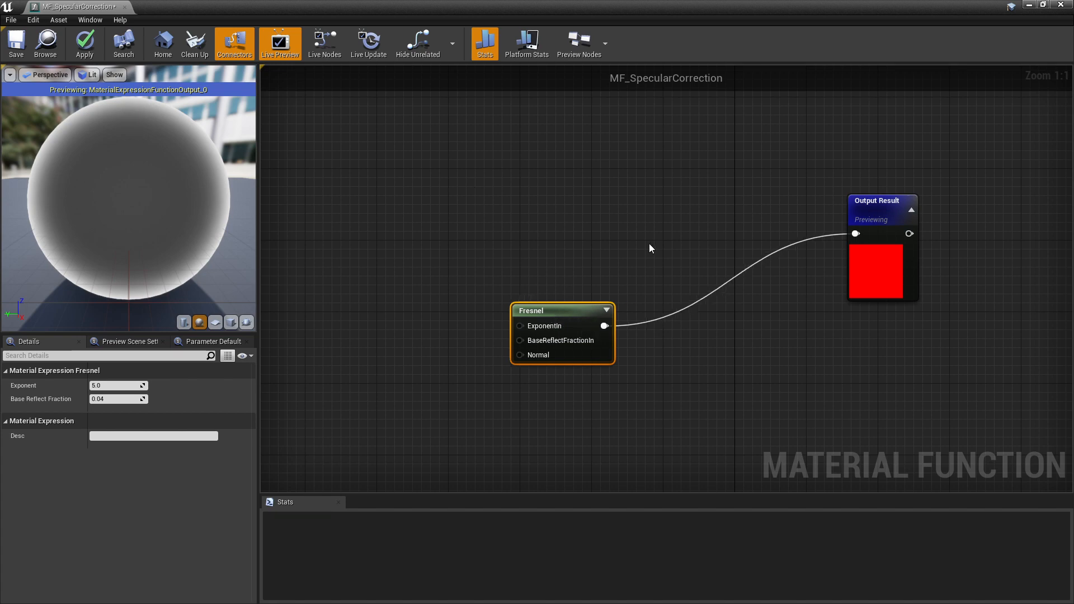
Insert an Add node between Fresnel and Output Result, with Fresnel feeding its B input.
{"action": "right_click", "coordinate": [565, 219]}
{"action": "type", "text": "add"}
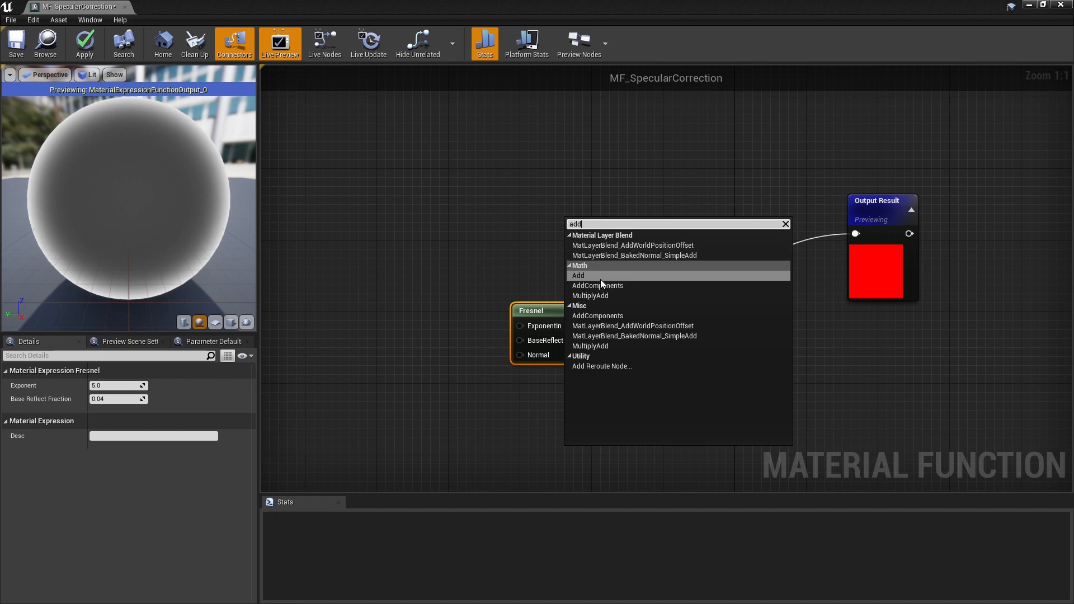
{"action": "left_click", "coordinate": [599, 277]}
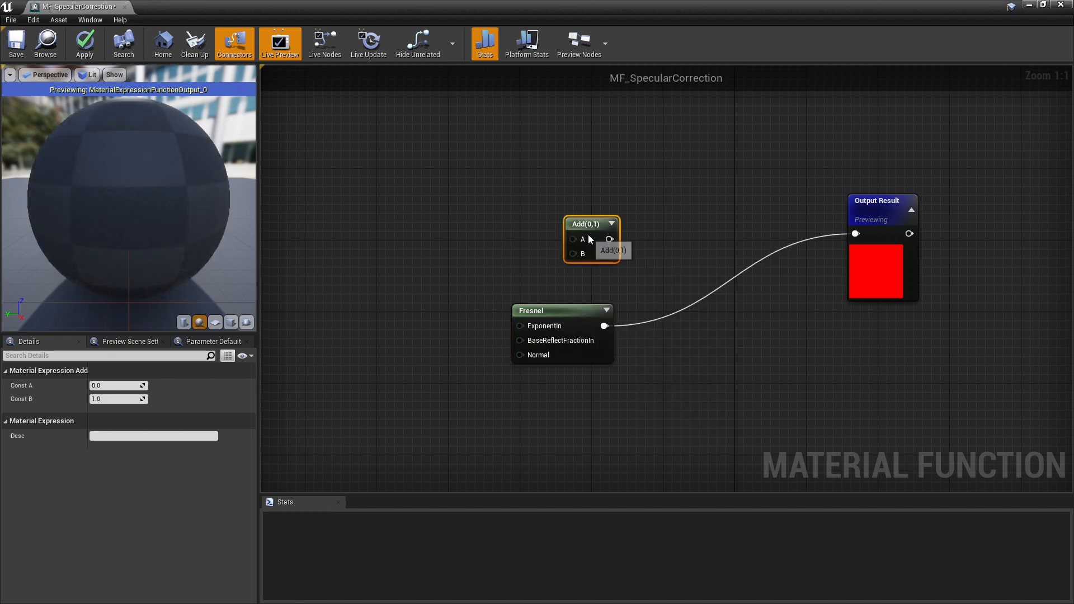
{"action": "left_click_drag", "start_coordinate": [588, 234], "coordinate": [634, 231]}
{"action": "left_click_drag", "start_coordinate": [605, 326], "coordinate": [855, 234]}
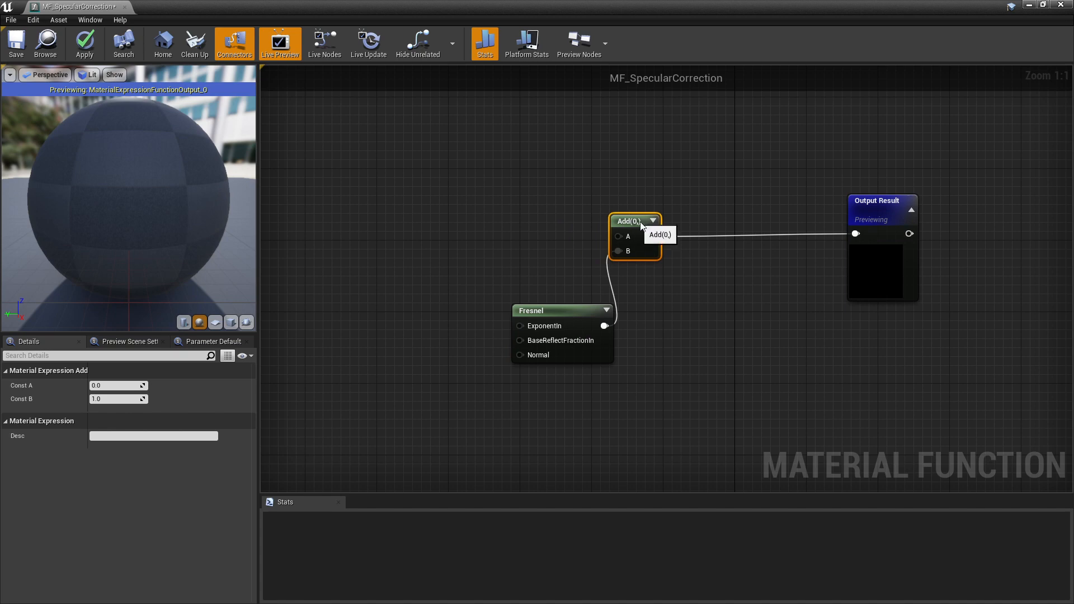
Add a scalar function input named Specular In, connect it to the Add node's A input, and place it well before that node.
{"action": "left_click_drag", "start_coordinate": [629, 221], "coordinate": [485, 245]}
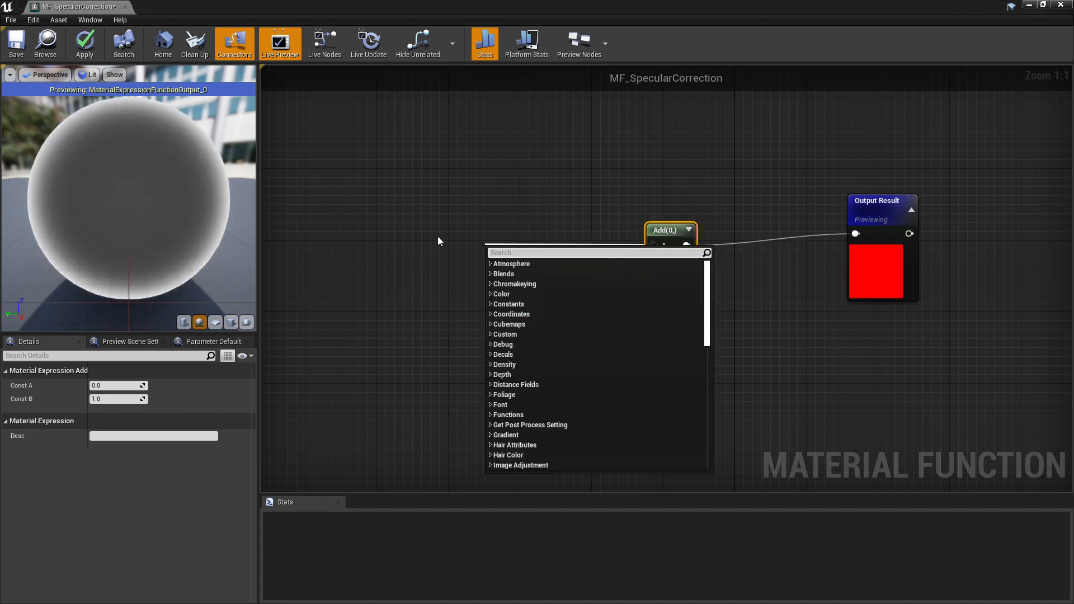
{"action": "type", "text": "input"}
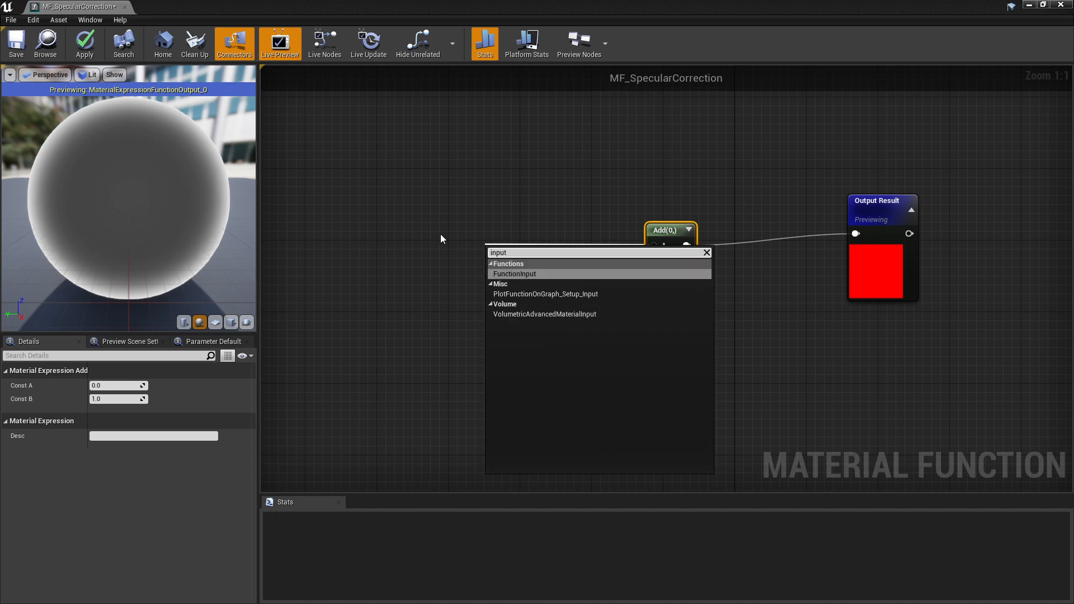
{"action": "left_click", "coordinate": [544, 274]}
{"action": "left_click_drag", "start_coordinate": [487, 249], "coordinate": [333, 228]}
{"action": "left_click", "coordinate": [119, 386]}
{"action": "type", "text": "Sp"}
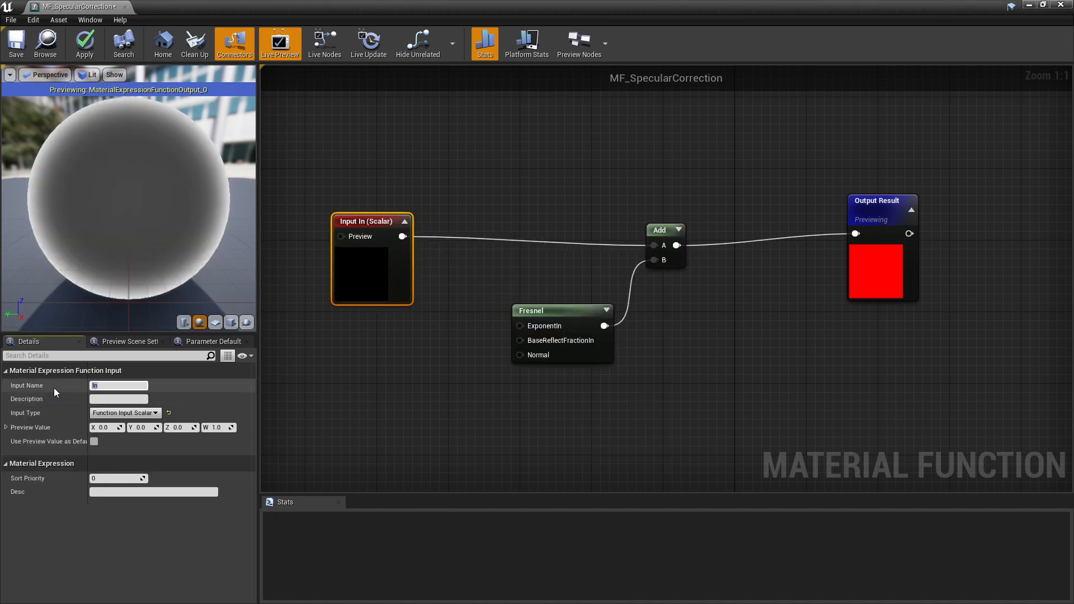
{"action": "type", "text": "ecular In"}
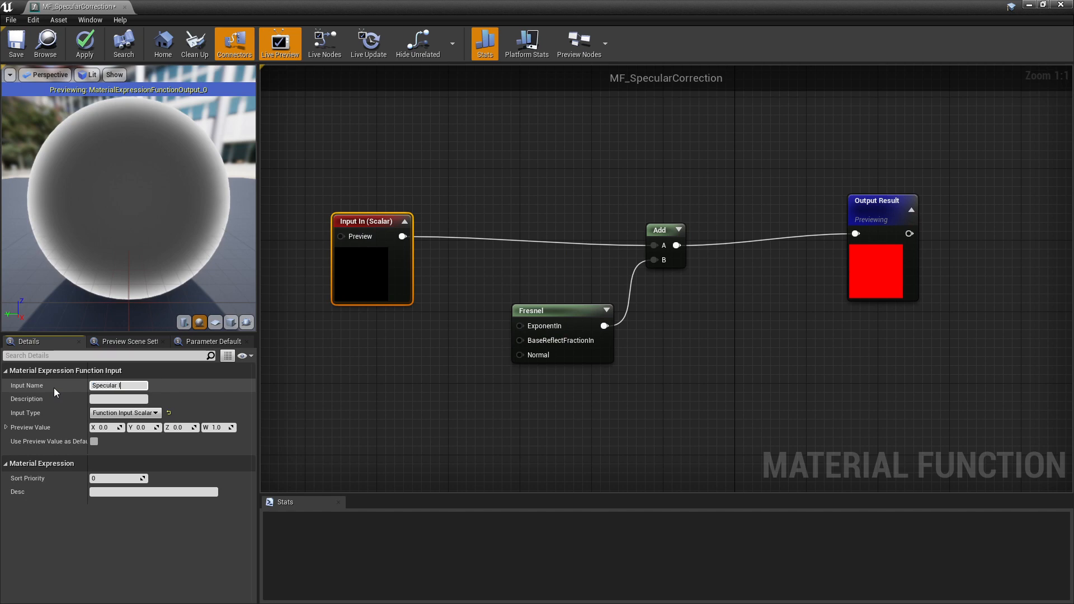
{"action": "key", "text": "Return"}
Rename the function's output to Specular Out.
{"action": "left_click", "coordinate": [879, 212]}
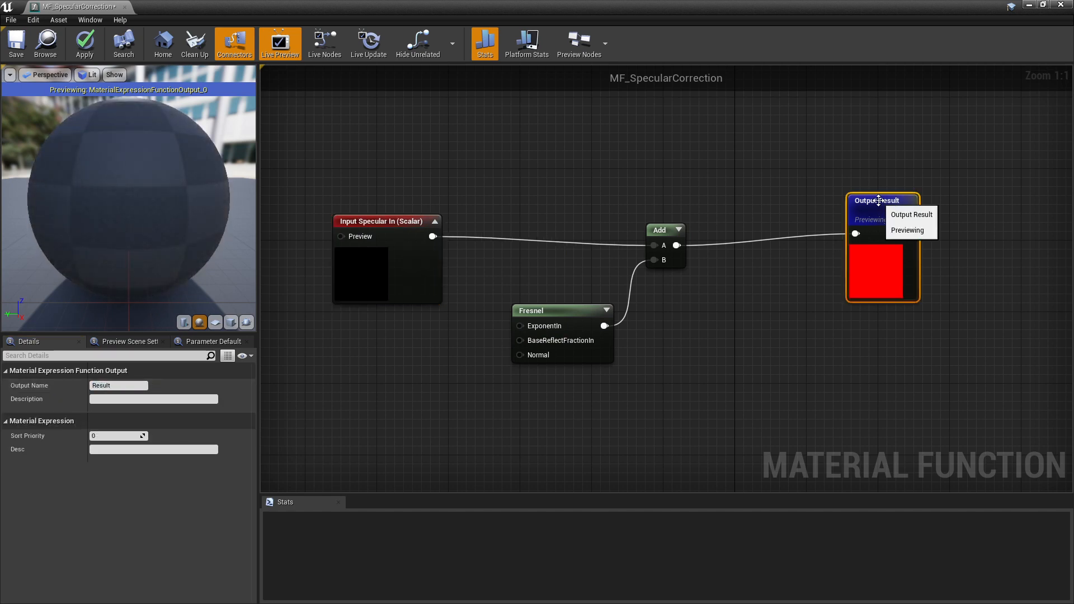
{"action": "left_click", "coordinate": [118, 386]}
{"action": "type", "text": "S"}
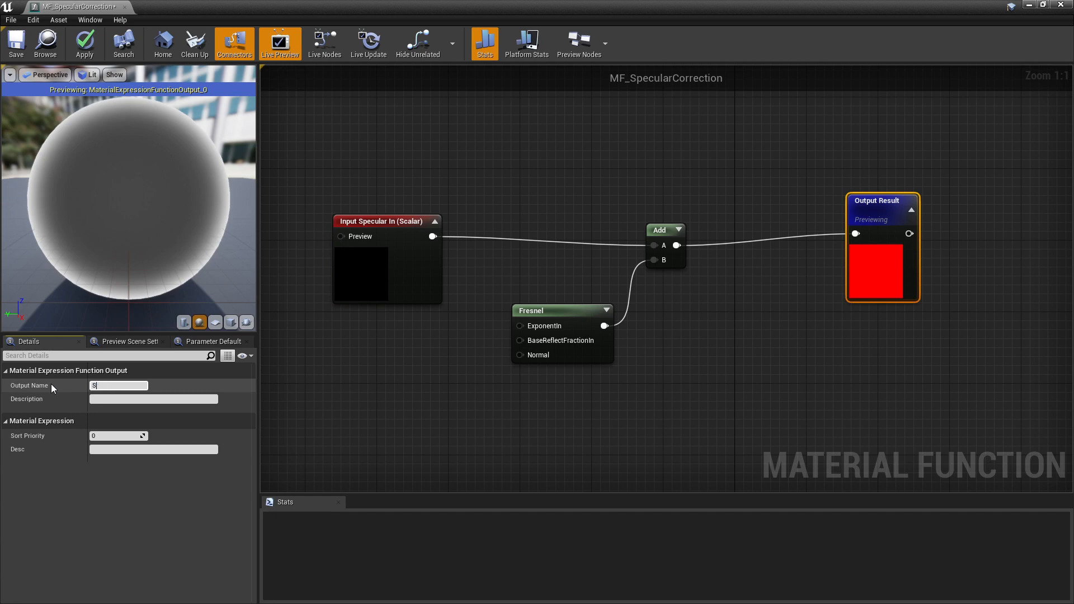
{"action": "type", "text": "pecular Outr"}
{"action": "key", "text": "Return"}
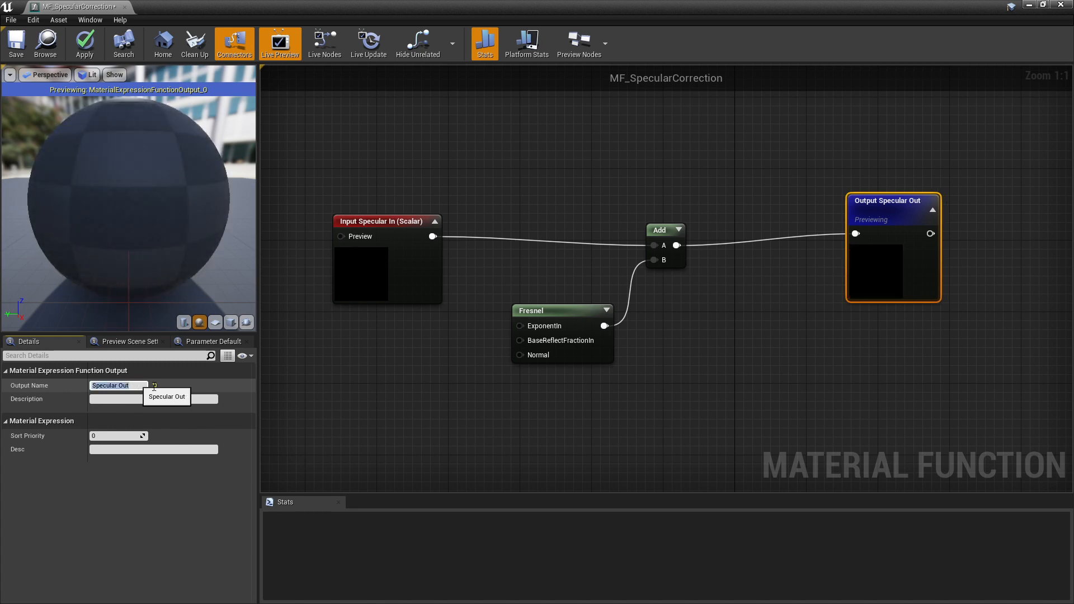
Move the Specular In node farther from the Add node and level with its A input.
{"action": "left_click", "coordinate": [569, 314]}
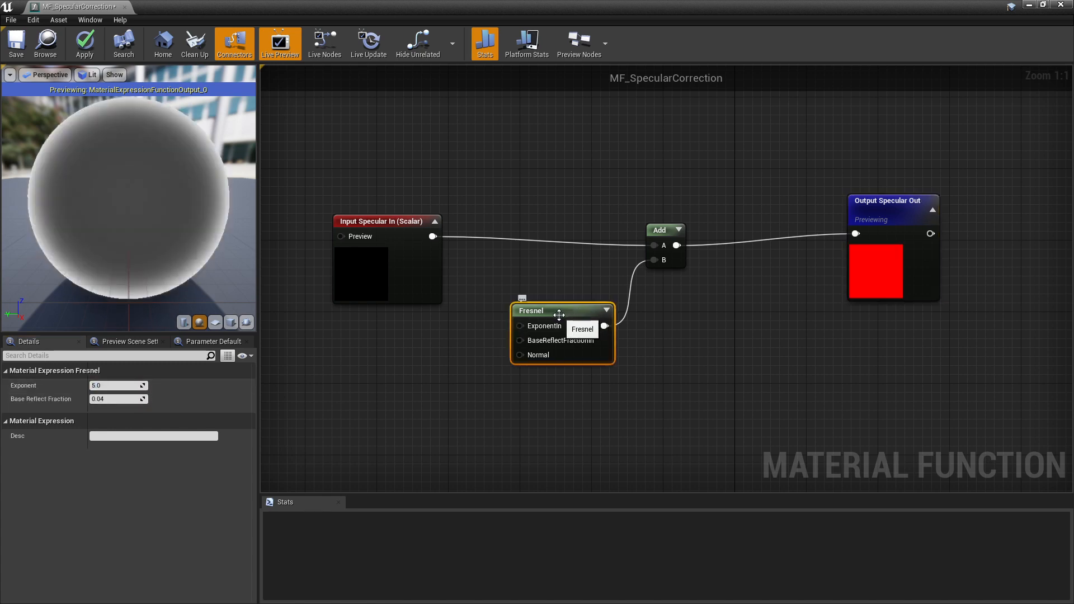
{"action": "right_click_drag", "start_coordinate": [558, 315], "coordinate": [554, 328]}
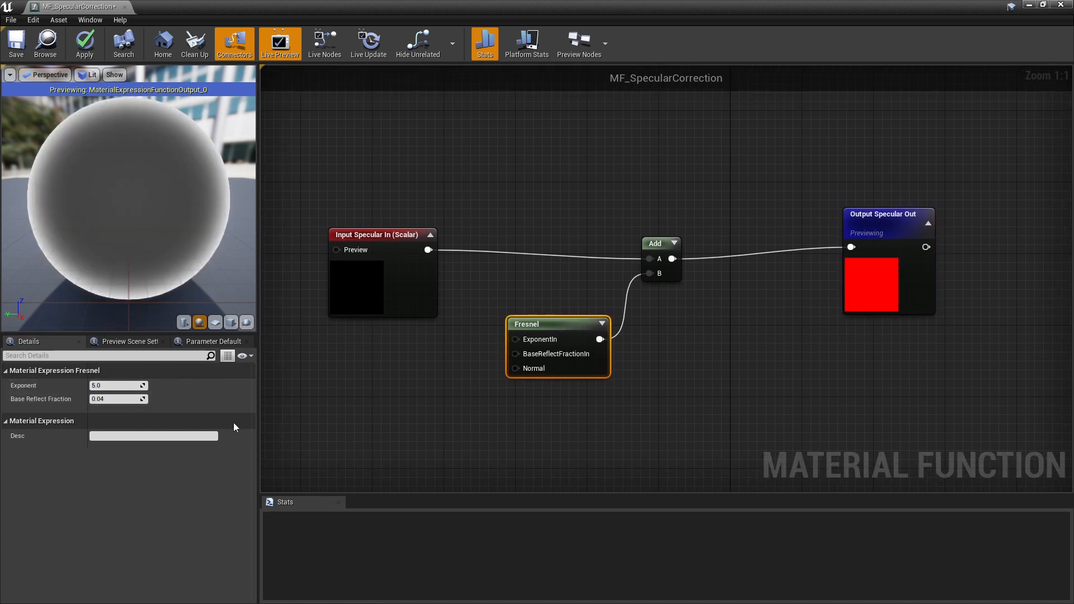
{"action": "right_click_drag", "start_coordinate": [391, 423], "coordinate": [423, 383]}
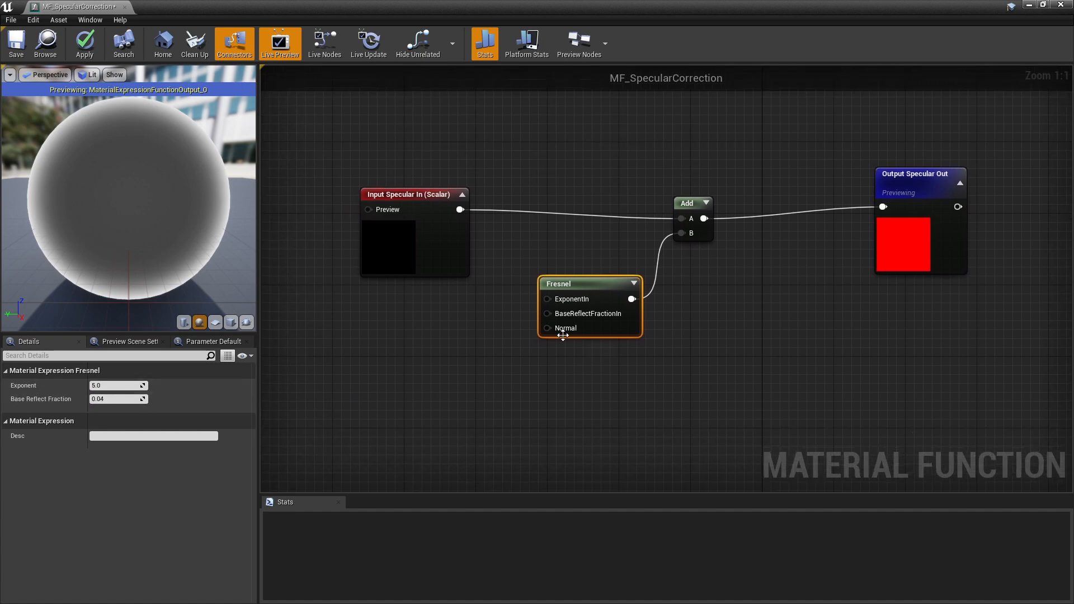
{"action": "left_click_drag", "start_coordinate": [424, 200], "coordinate": [371, 207]}
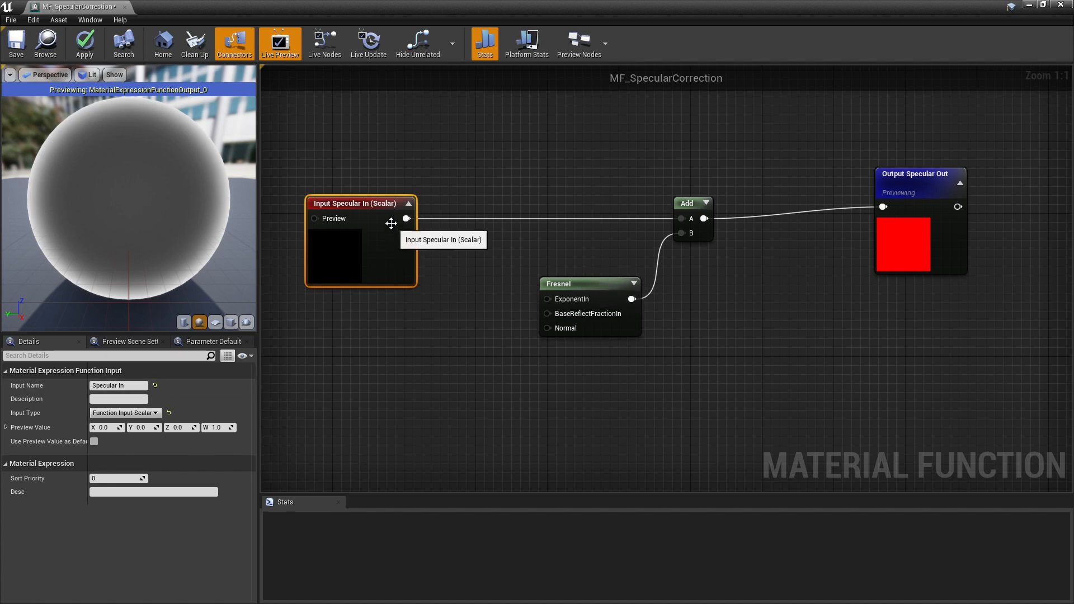
Replace the Add node with a Multiply node that takes Specular In as A and Fresnel as B and feeds Specular Out.
{"action": "left_click", "coordinate": [687, 202]}
{"action": "key", "text": "Delete"}
{"action": "left_click_drag", "start_coordinate": [407, 218], "coordinate": [703, 220]}
{"action": "type", "text": "multi"}
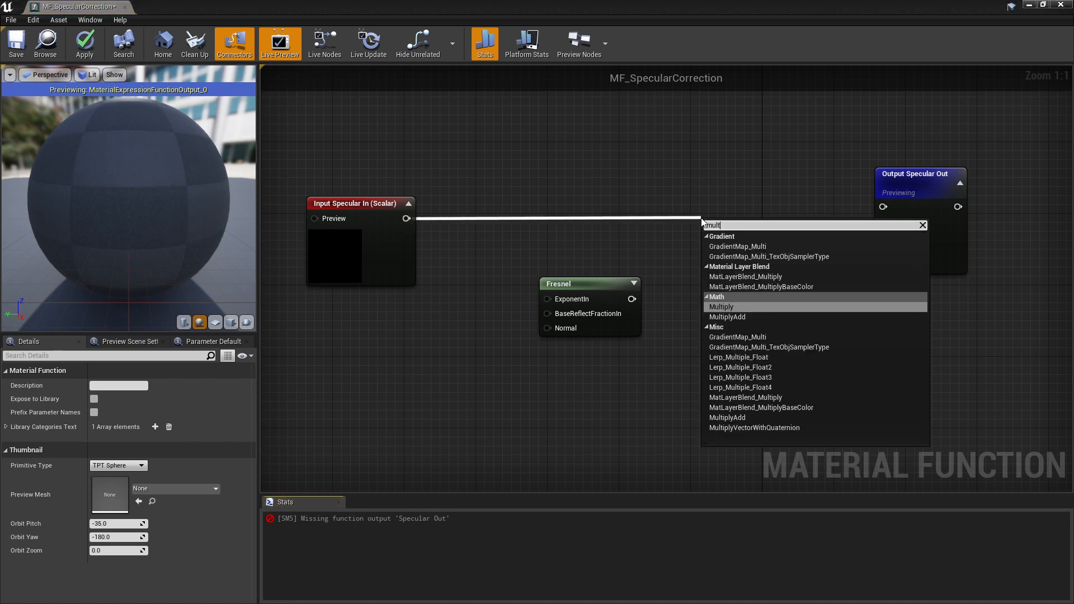
{"action": "left_click", "coordinate": [728, 307]}
{"action": "left_click_drag", "start_coordinate": [632, 298], "coordinate": [883, 207]}
{"action": "left_click_drag", "start_coordinate": [710, 221], "coordinate": [710, 212]}
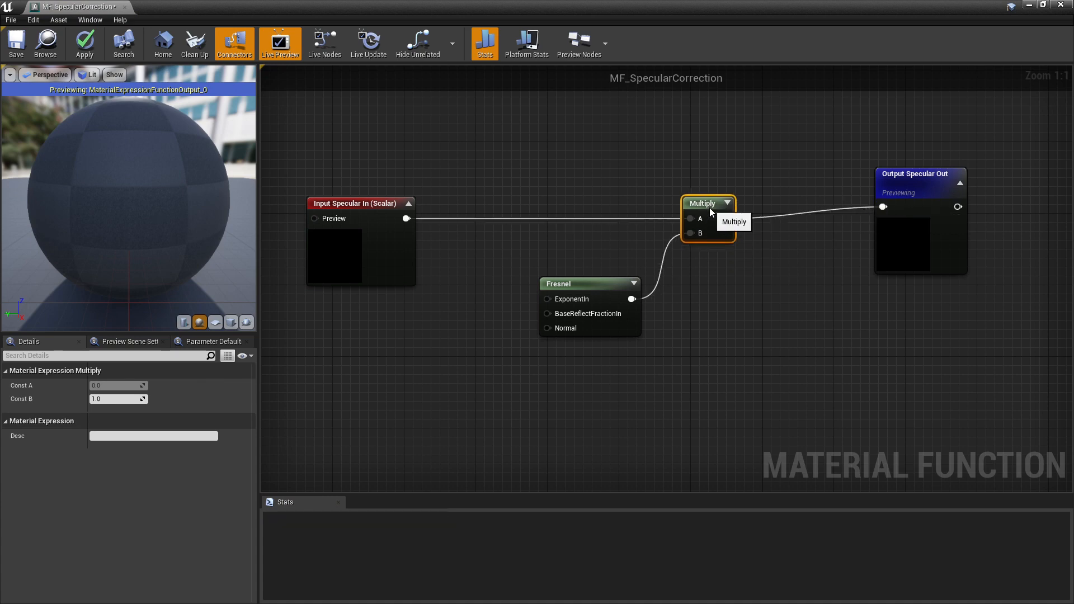
Add a scalar parameter named Fresenel Intensity, connect it to Fresnel's ExponentIn, and move it clear of the Fresnel node.
{"action": "left_click", "coordinate": [604, 286]}
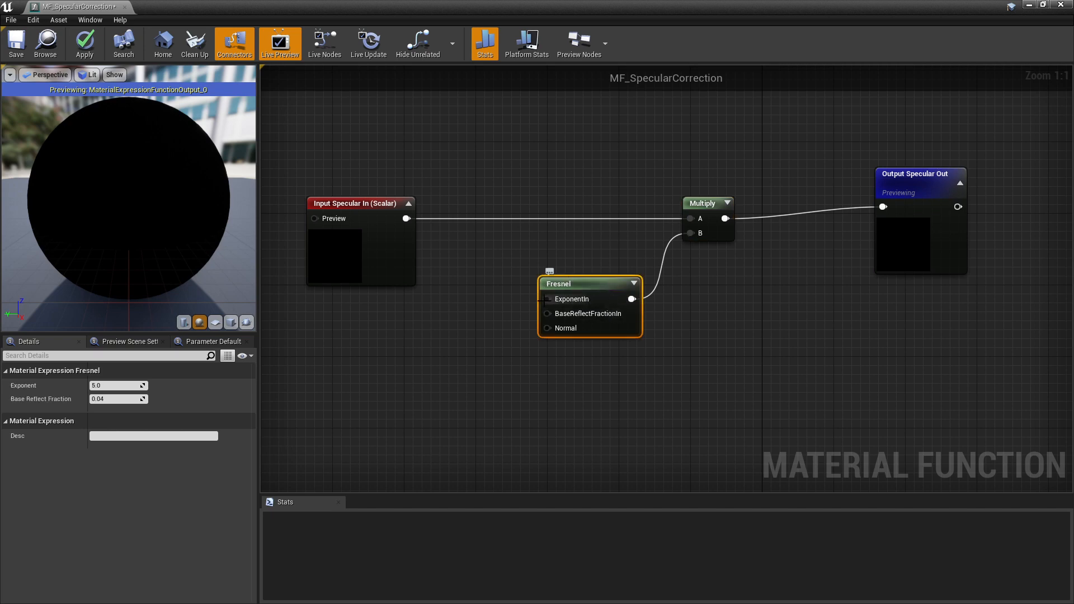
{"action": "left_click_drag", "start_coordinate": [547, 299], "coordinate": [470, 334]}
{"action": "type", "text": "scala"}
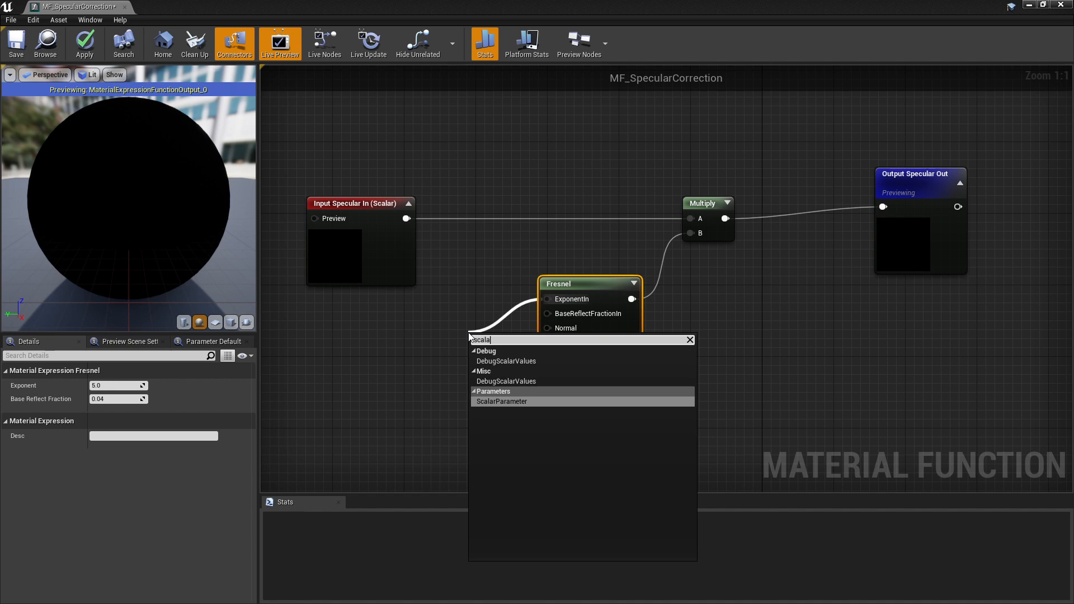
{"action": "key", "text": "Return"}
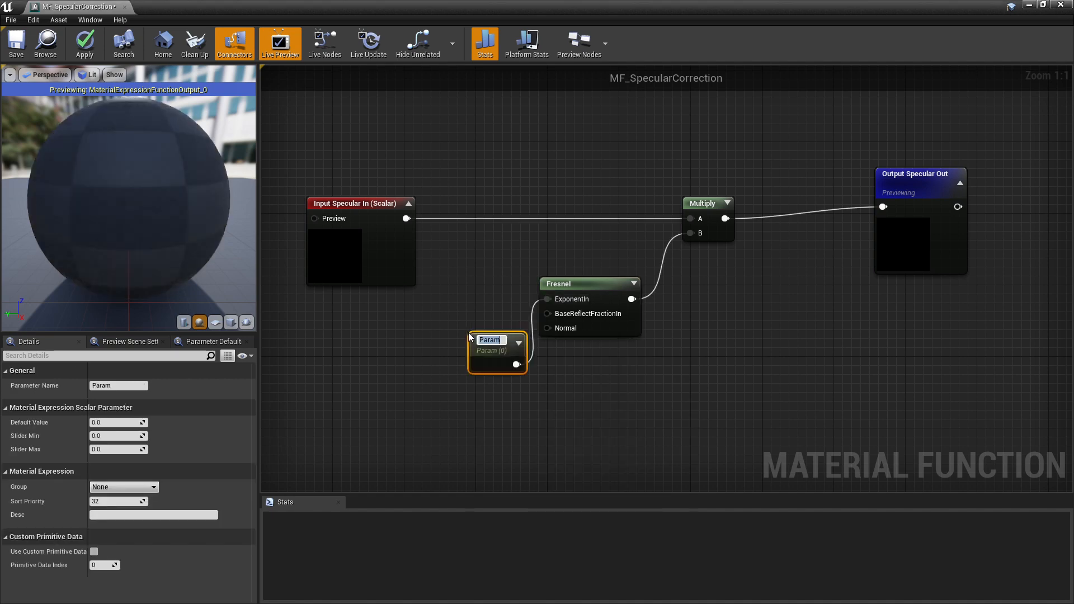
{"action": "type", "text": "Fre"}
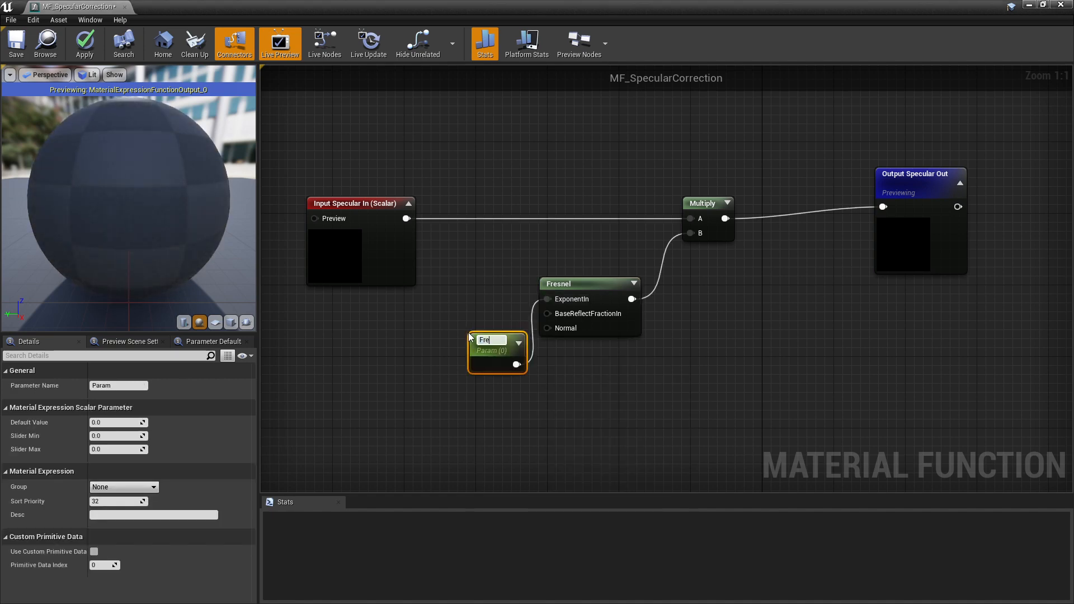
{"action": "type", "text": "senel Inten"}
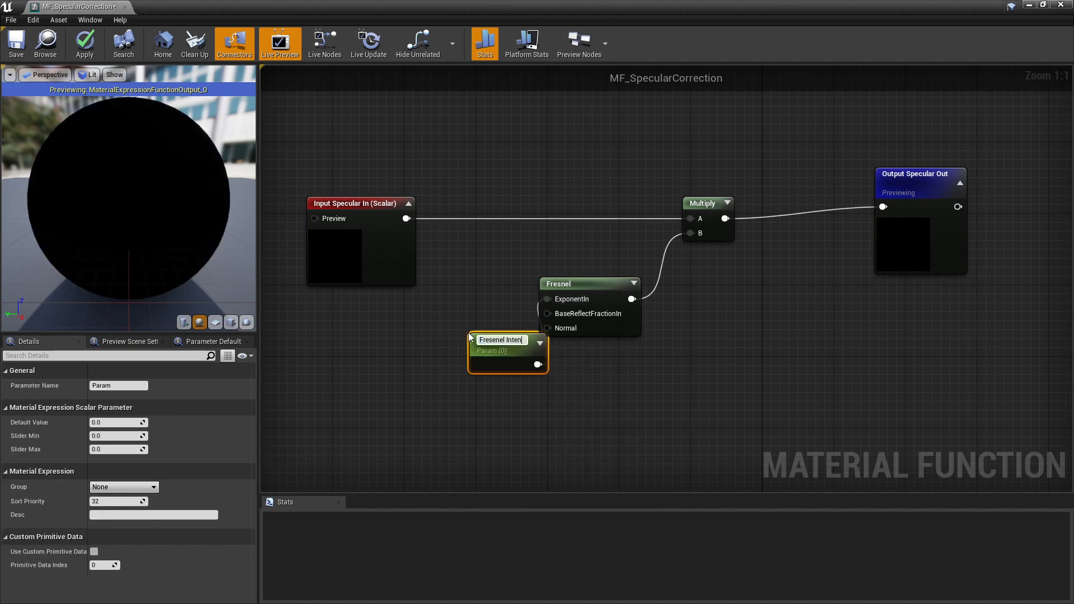
{"action": "type", "text": "sity"}
{"action": "key", "text": "Return"}
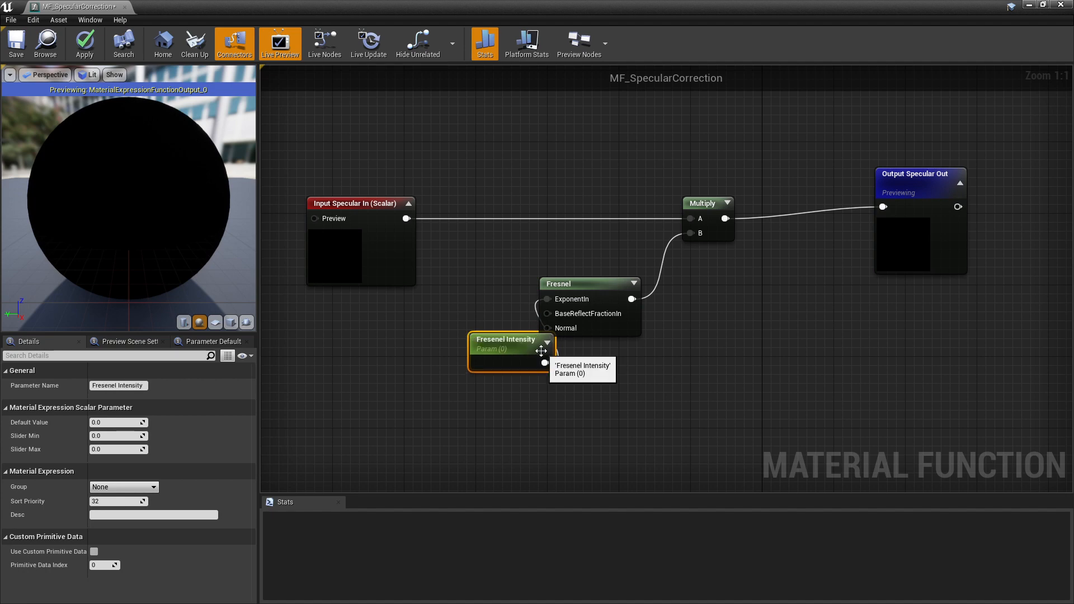
{"action": "left_click_drag", "start_coordinate": [541, 351], "coordinate": [459, 330]}
Set the Fresenel Intensity default value to 0.33, and apply and save the material function.
{"action": "left_click", "coordinate": [104, 423]}
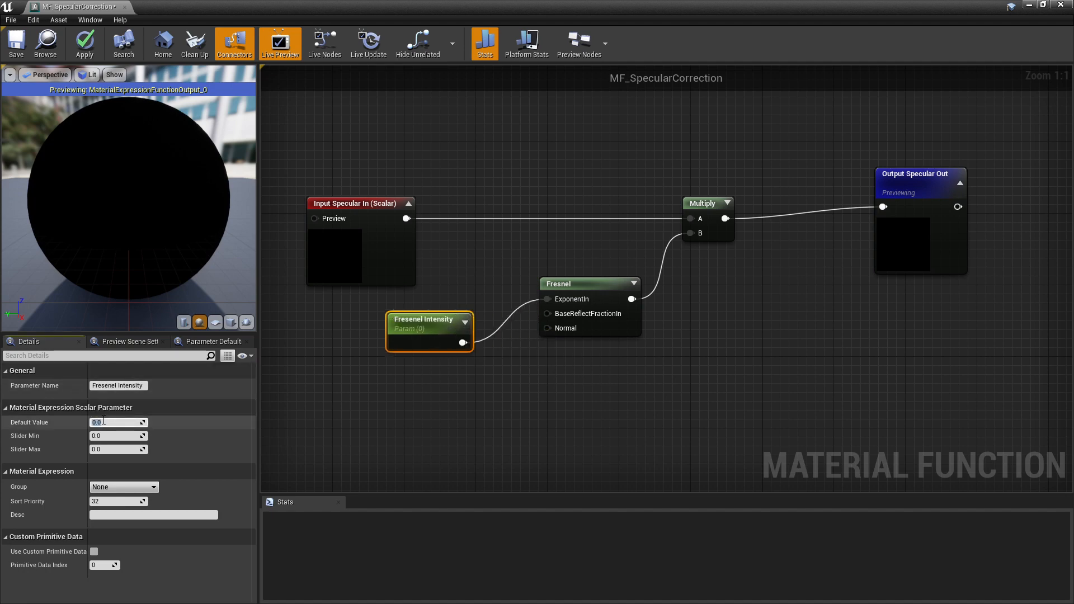
{"action": "type", "text": "0.33"}
{"action": "key", "text": "Return"}
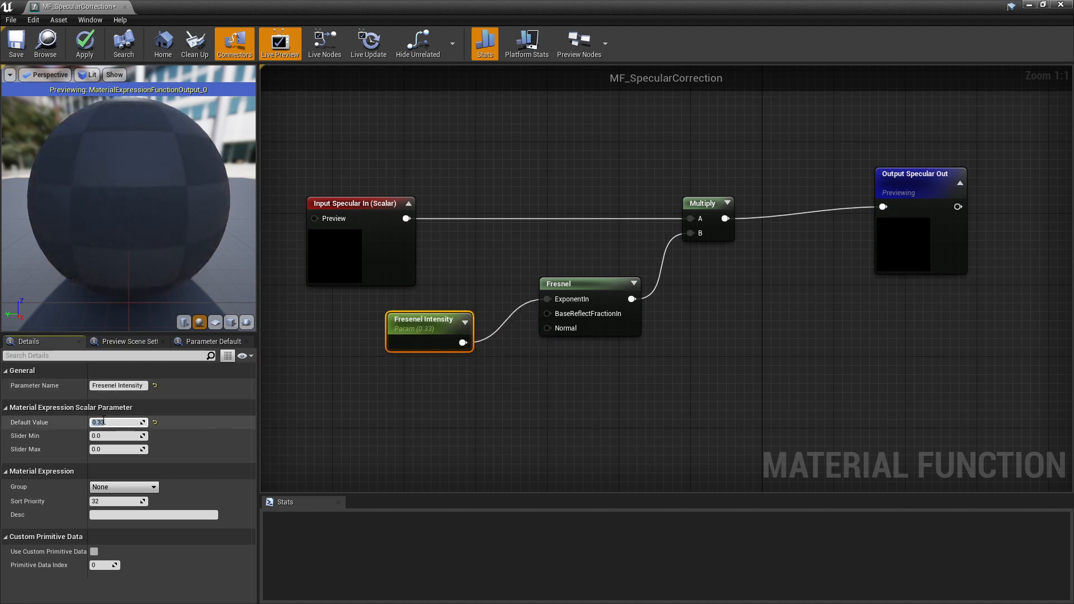
{"action": "left_click", "coordinate": [97, 63]}
{"action": "left_click", "coordinate": [16, 43]}
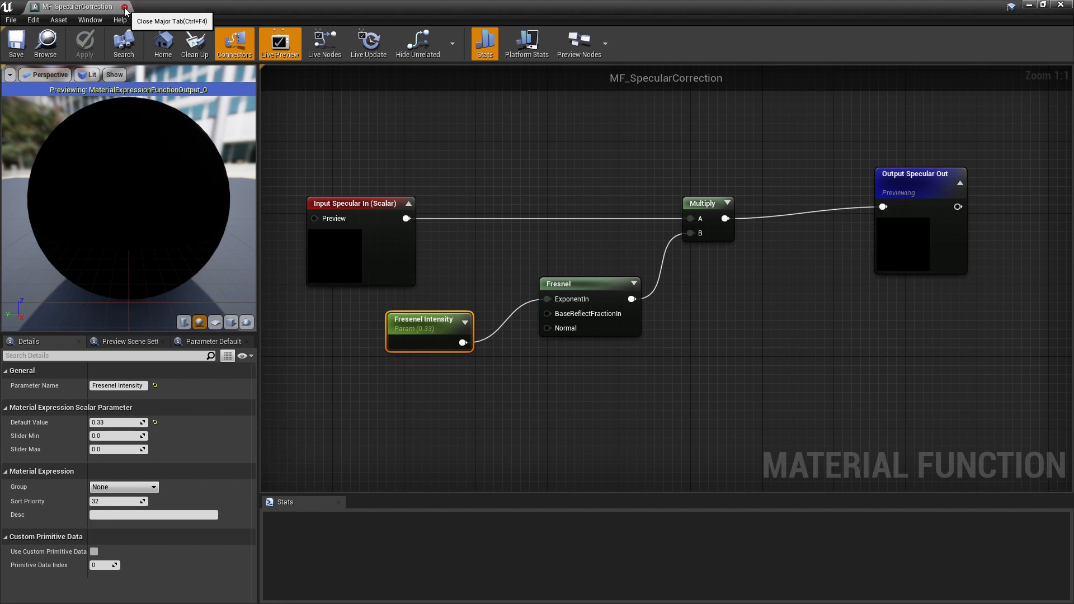
Expose MF_SpecularCorrection to the library, apply the change, and close the function's editor.
{"action": "left_click", "coordinate": [603, 120]}
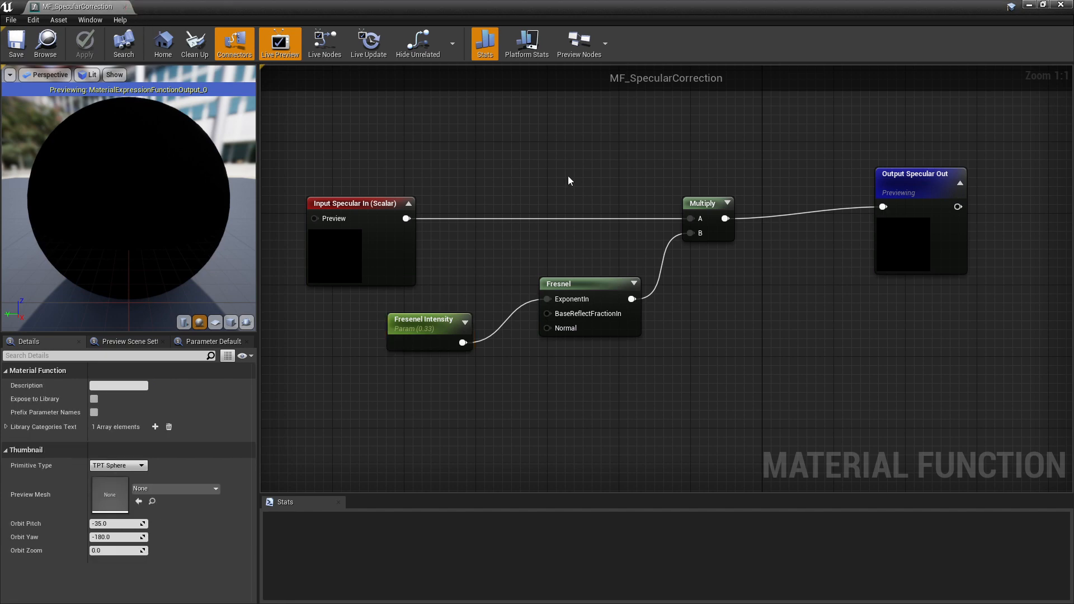
{"action": "left_click", "coordinate": [94, 399]}
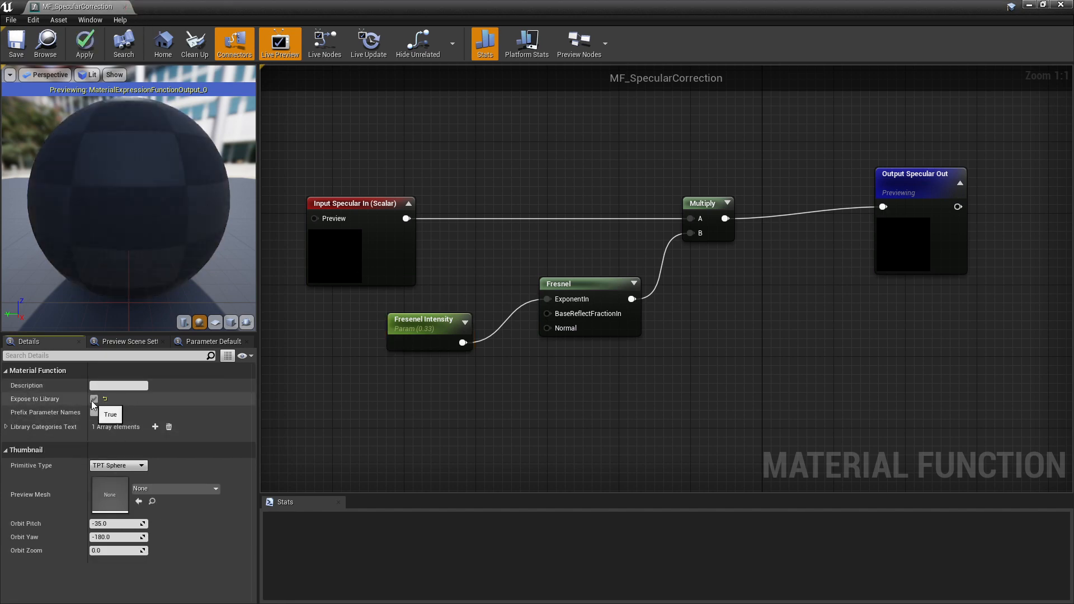
{"action": "left_click", "coordinate": [84, 50]}
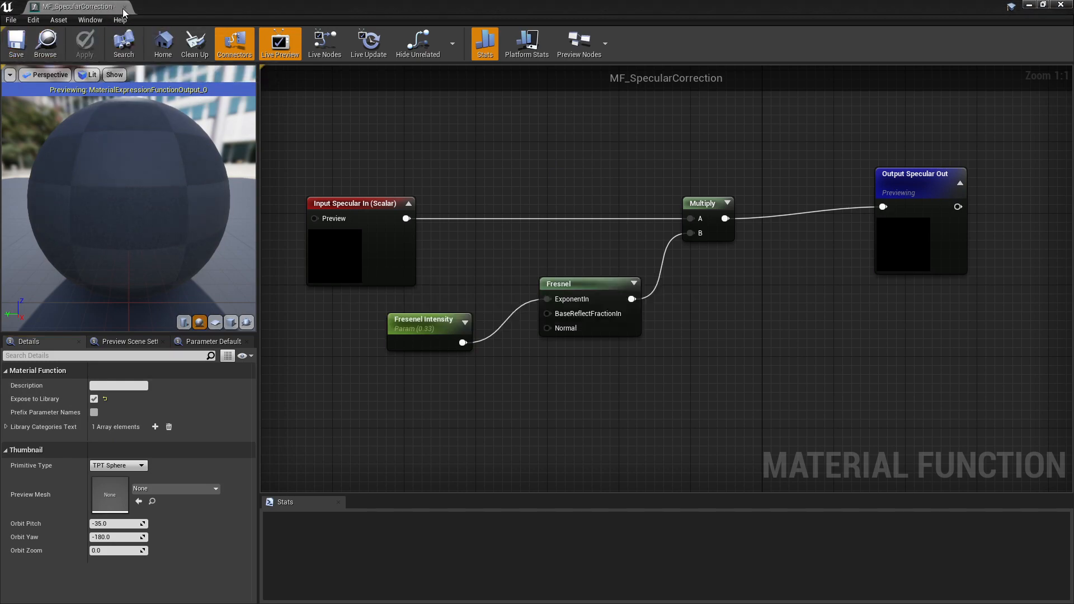
{"action": "left_click", "coordinate": [123, 8]}
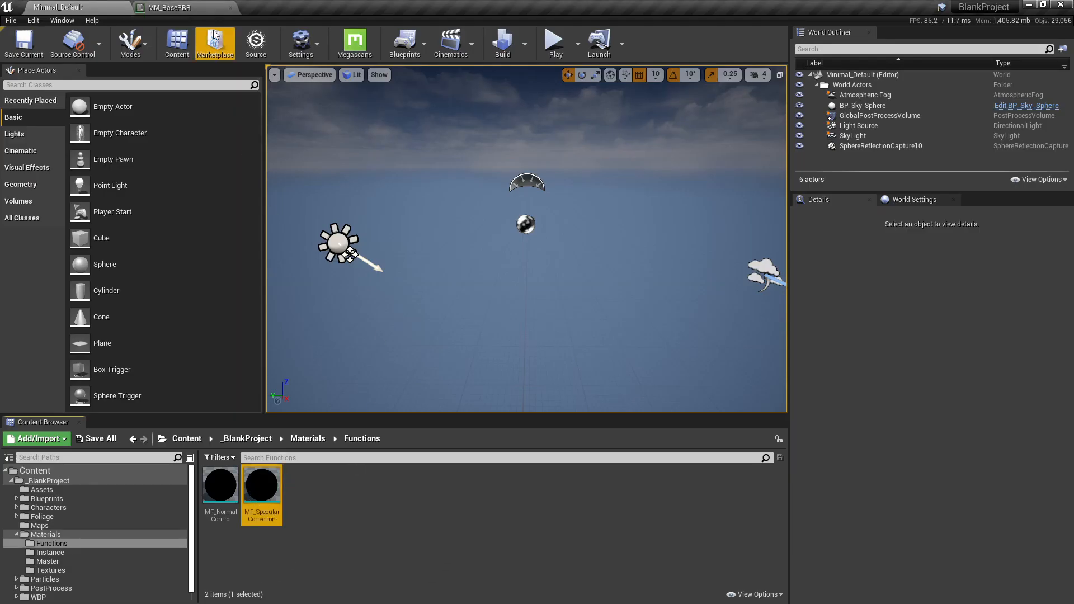
In MM_BasePBR, add an MF_SpecularCorrection node beside the Roughness Intensity group and connect its Specular Out to the material's Specular input.
{"action": "left_click", "coordinate": [215, 8]}
{"action": "scroll", "coordinate": [459, 438], "scroll_direction": "down", "scroll_amount": 2}
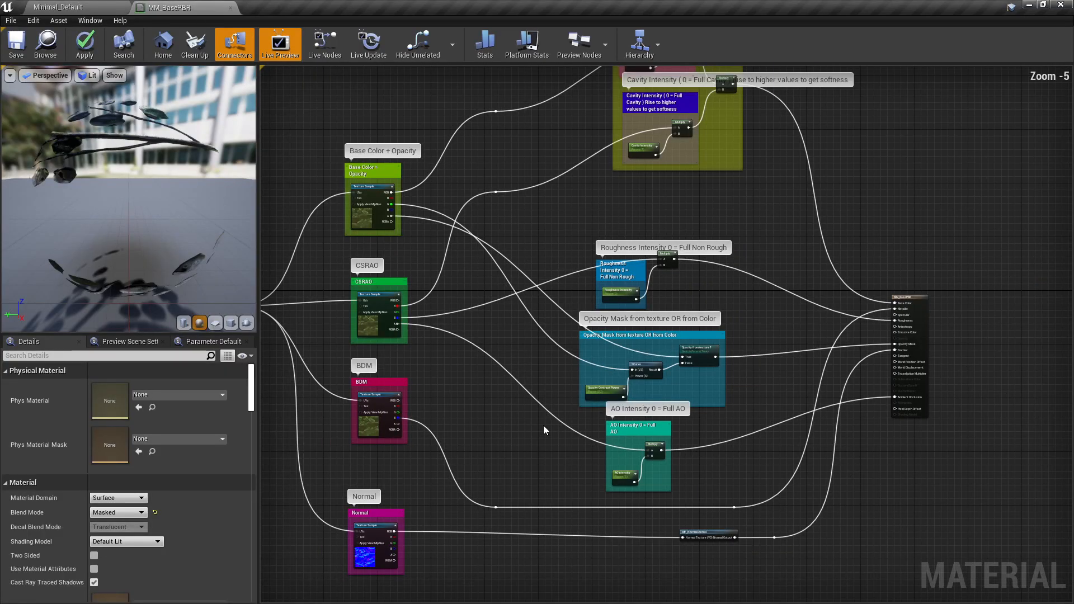
{"action": "right_click_drag", "start_coordinate": [543, 425], "coordinate": [423, 427]}
{"action": "scroll", "coordinate": [723, 291], "scroll_direction": "up", "scroll_amount": 2}
{"action": "right_click", "coordinate": [639, 247]}
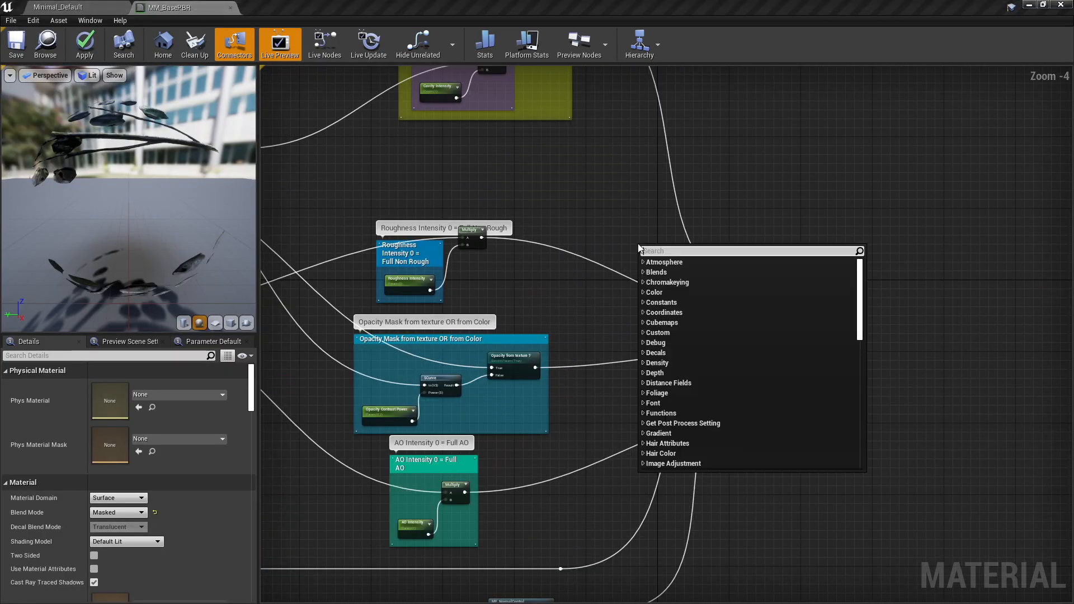
{"action": "type", "text": "mf s"}
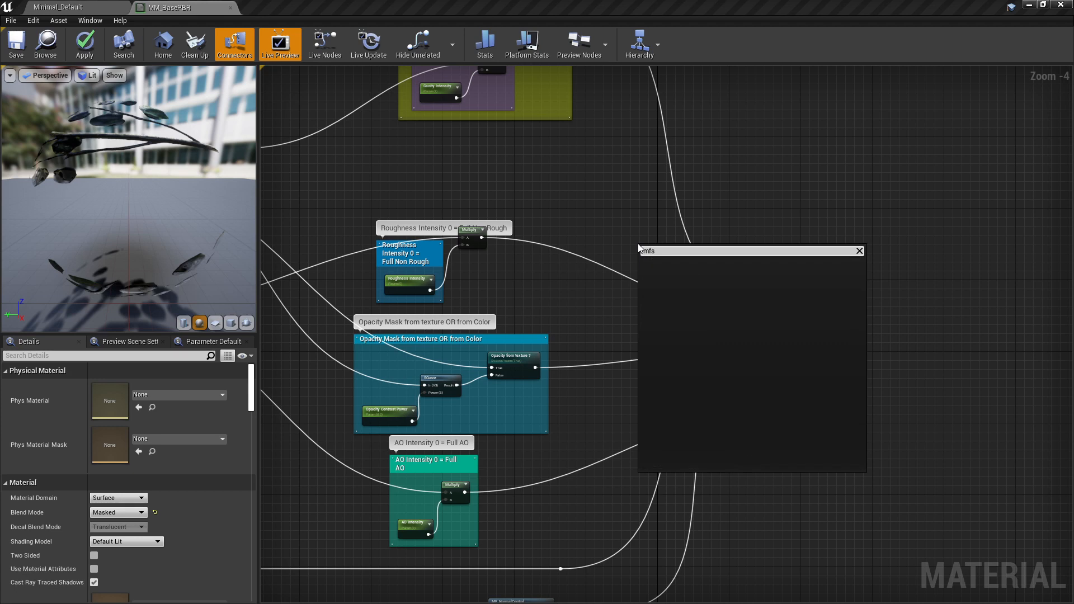
{"action": "type", "text": "p"}
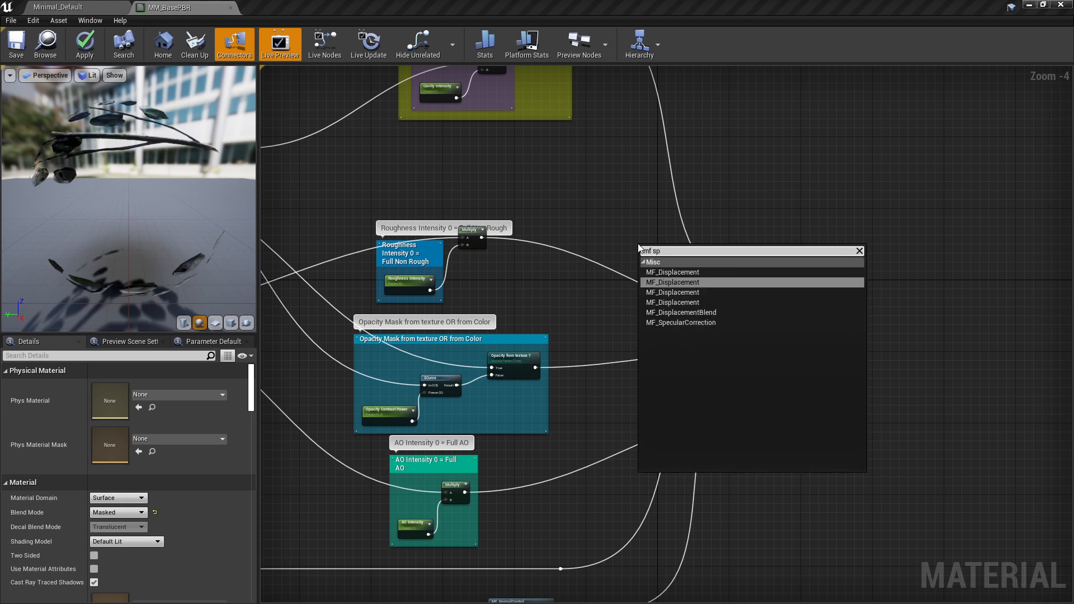
{"action": "left_click", "coordinate": [702, 322]}
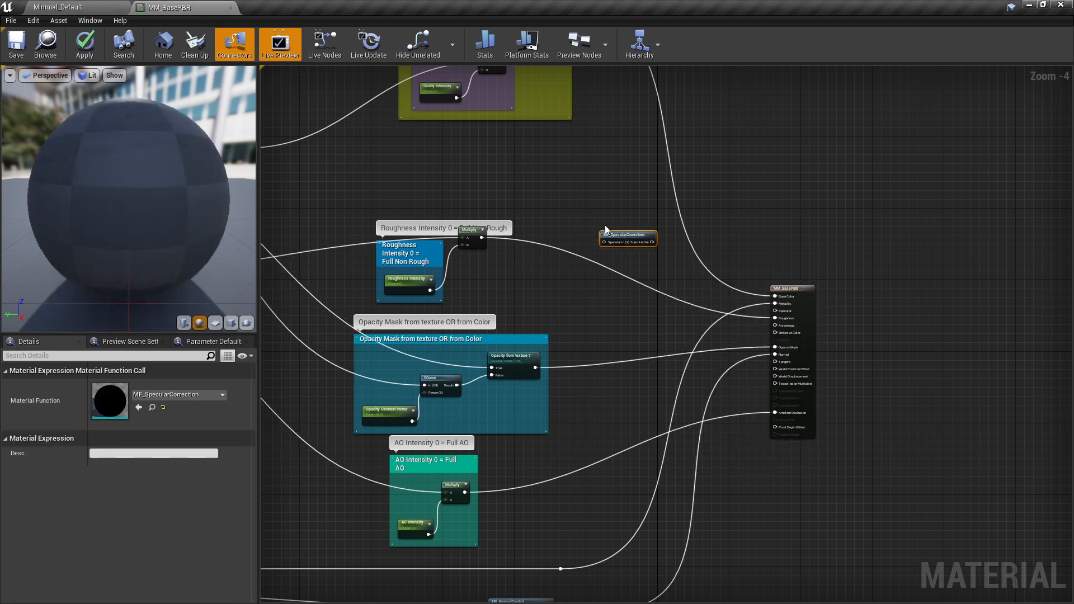
{"action": "left_click_drag", "start_coordinate": [606, 230], "coordinate": [775, 311]}
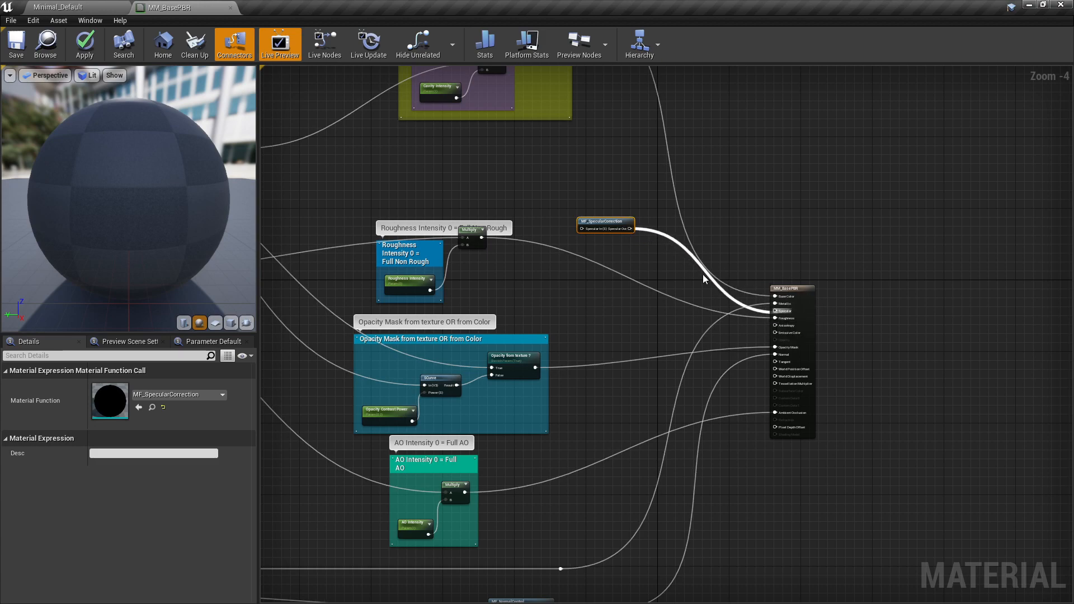
Connect the G output of the texture sample in the green group to MF_SpecularCorrection's Specular In input.
{"action": "right_click_drag", "start_coordinate": [575, 228], "coordinate": [693, 235]}
{"action": "right_click_drag", "start_coordinate": [475, 291], "coordinate": [536, 270]}
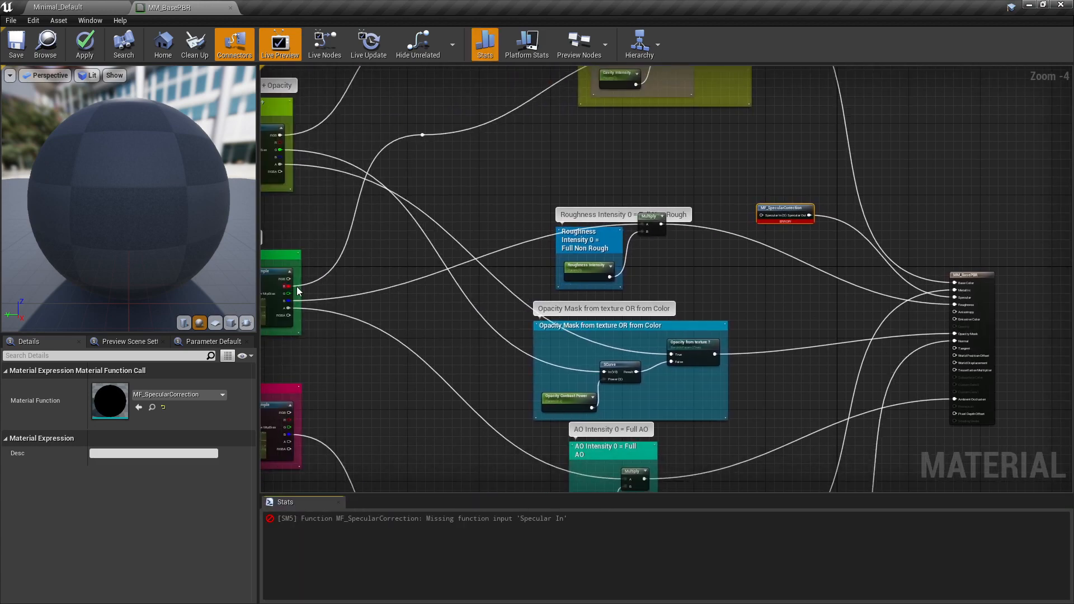
{"action": "left_click_drag", "start_coordinate": [289, 293], "coordinate": [761, 216]}
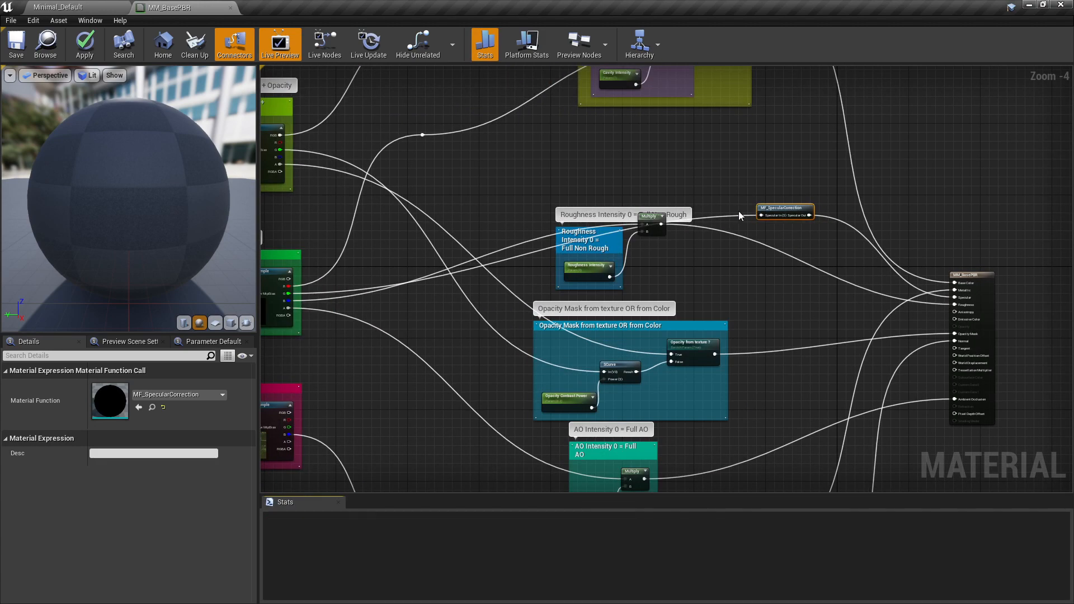
Add a reroute node on the Specular In wire, place it above the Roughness Intensity group, and align MF_SpecularCorrection level with it.
{"action": "left_click", "coordinate": [733, 213]}
{"action": "double_click", "coordinate": [733, 216]}
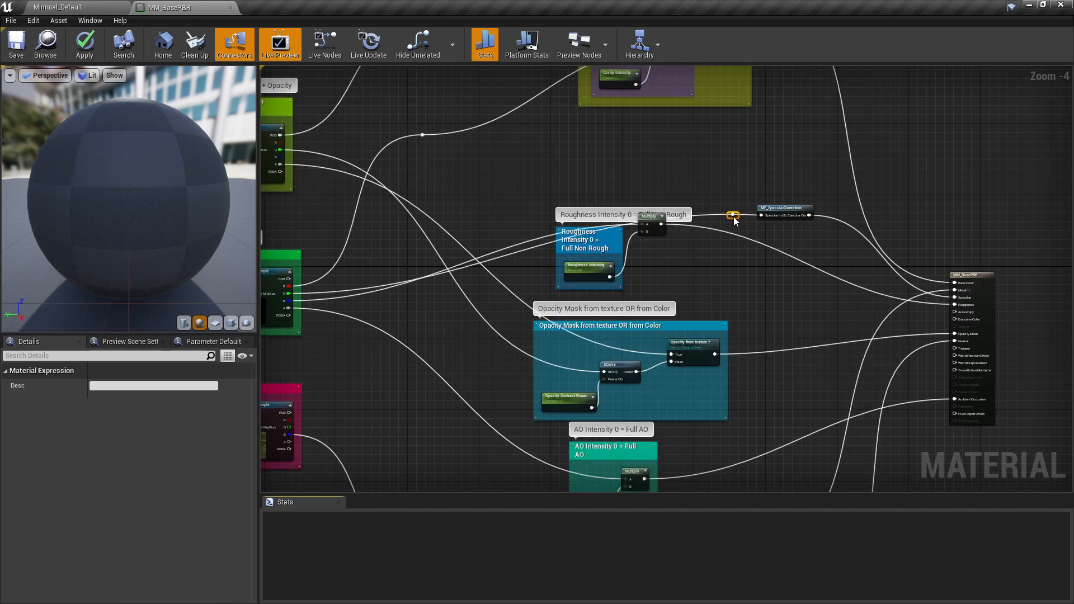
{"action": "left_click_drag", "start_coordinate": [734, 217], "coordinate": [549, 191]}
{"action": "left_click_drag", "start_coordinate": [783, 217], "coordinate": [750, 190]}
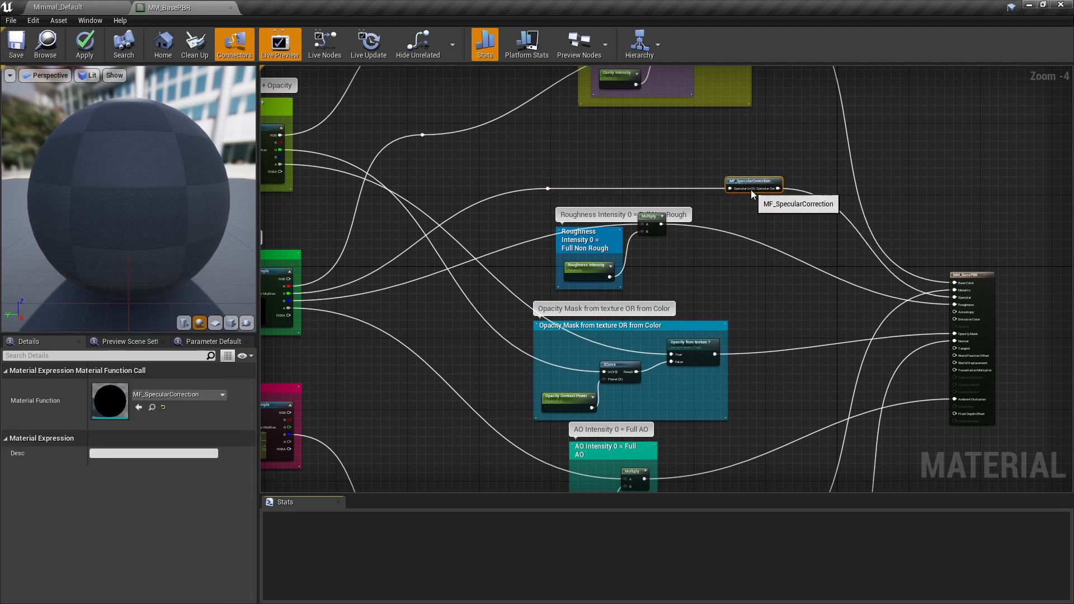
Add a reroute node on the wire from the roughness Multiply to the material, lower it toward the Roughness input's level, and nudge the Multiply.
{"action": "double_click", "coordinate": [765, 246]}
{"action": "left_click_drag", "start_coordinate": [765, 245], "coordinate": [751, 297]}
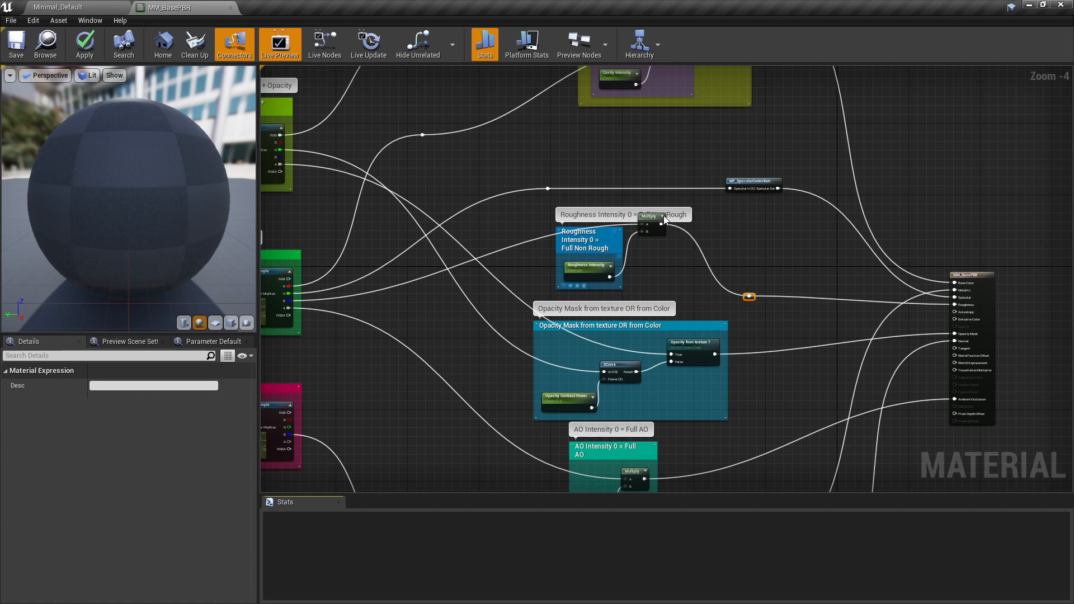
{"action": "left_click_drag", "start_coordinate": [663, 216], "coordinate": [671, 217]}
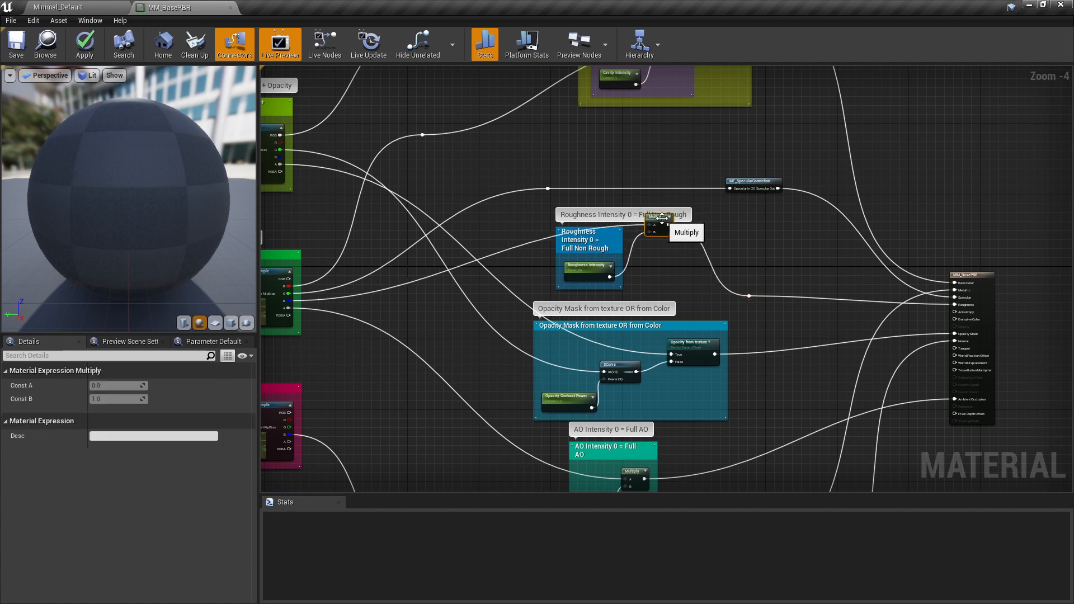
Add two reroute nodes on the wire feeding the roughness Multiply, one level with its A input and one near the texture sample's B output.
{"action": "left_click", "coordinate": [520, 244]}
{"action": "double_click", "coordinate": [523, 244]}
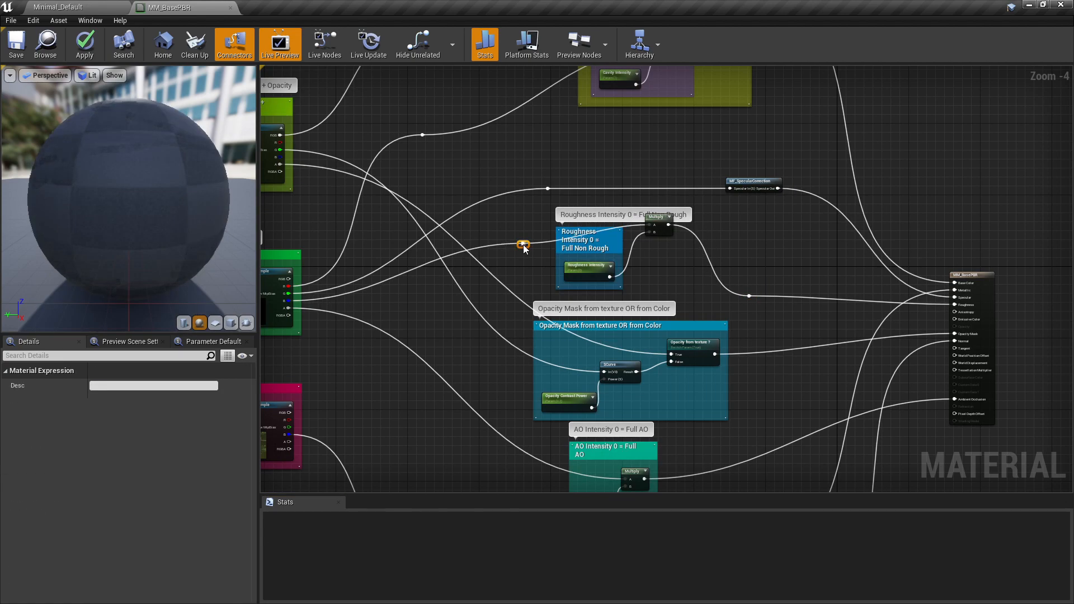
{"action": "left_click_drag", "start_coordinate": [524, 248], "coordinate": [525, 230]}
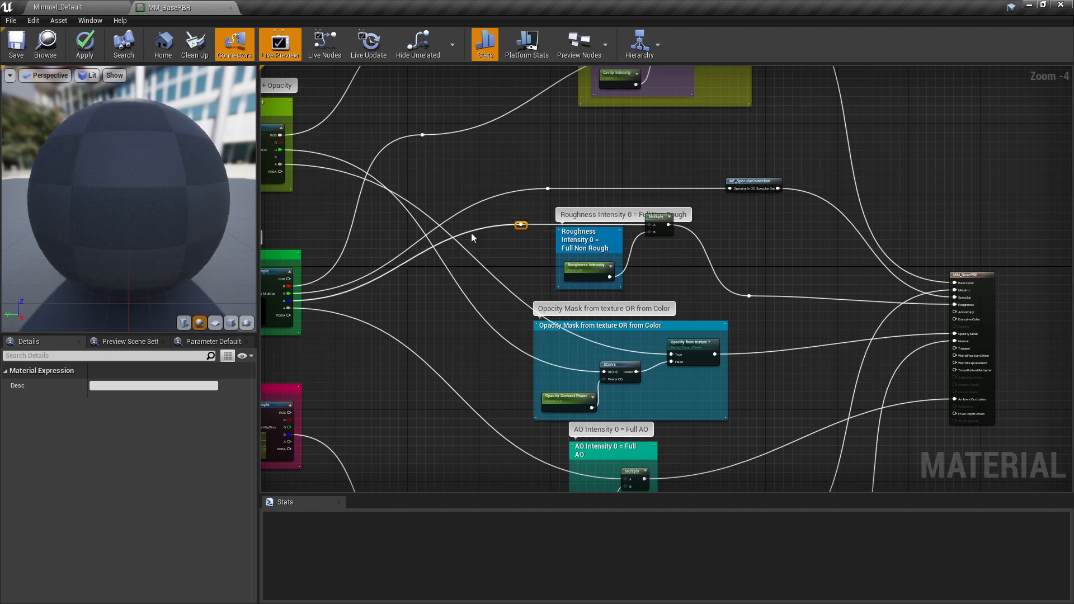
{"action": "double_click", "coordinate": [394, 272]}
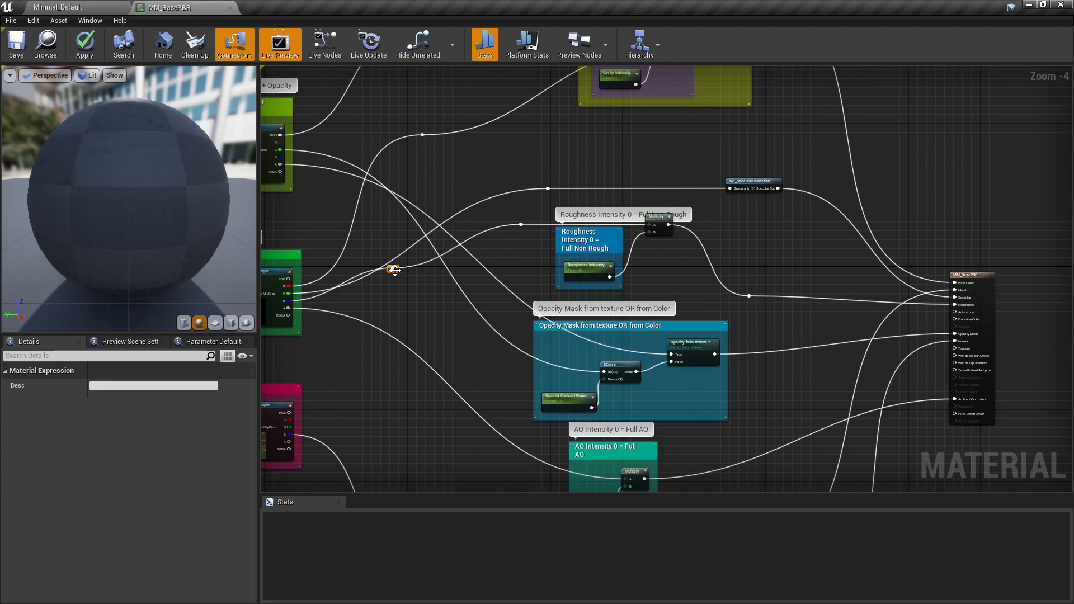
{"action": "left_click_drag", "start_coordinate": [394, 272], "coordinate": [403, 308]}
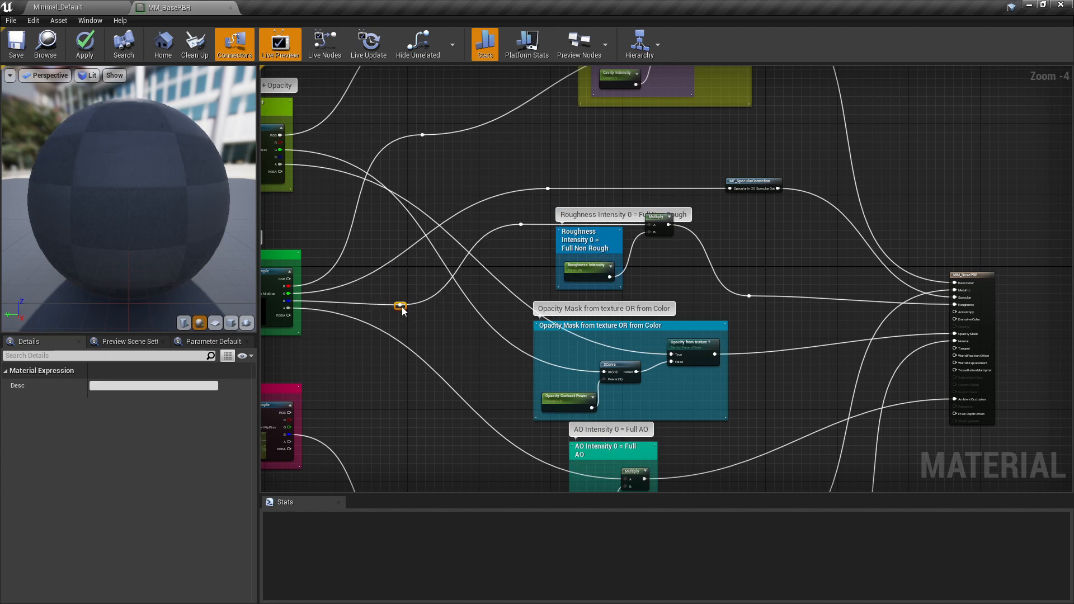
Examine the material preview sphere's specular response from several angles.
{"action": "left_click", "coordinate": [829, 304]}
{"action": "right_click_drag", "start_coordinate": [825, 337], "coordinate": [748, 285]}
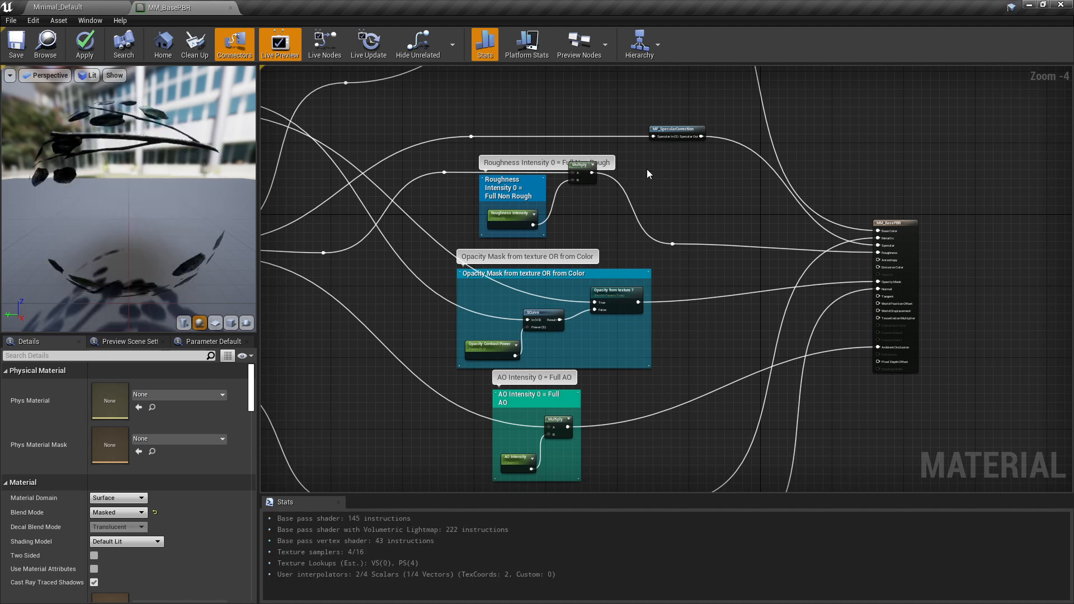
{"action": "left_click_drag", "start_coordinate": [235, 246], "coordinate": [106, 192]}
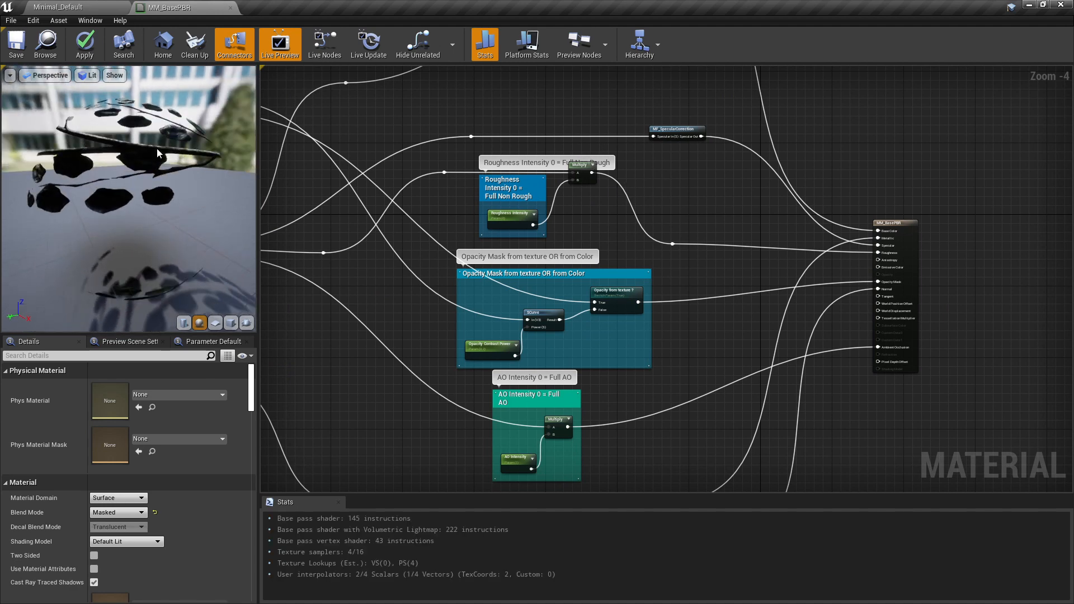
{"action": "left_click_drag", "start_coordinate": [107, 140], "coordinate": [128, 173]}
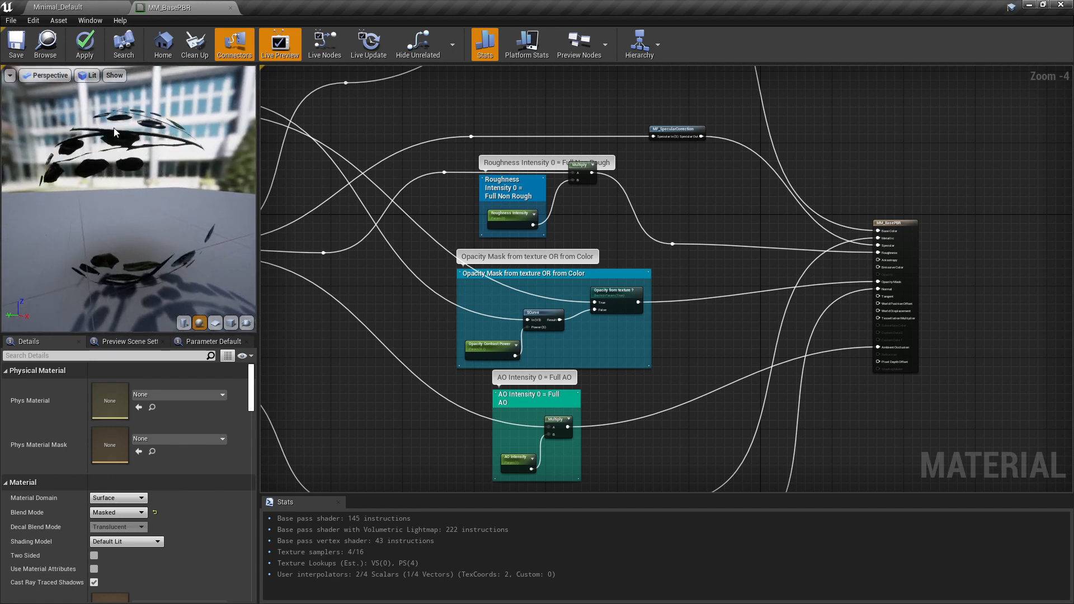
{"action": "left_click_drag", "start_coordinate": [144, 138], "coordinate": [153, 187]}
Connect MF_SpecularCorrection's Specular Out to the material's Base Color input to preview the function's output.
{"action": "right_click_drag", "start_coordinate": [791, 205], "coordinate": [744, 208]}
{"action": "left_click_drag", "start_coordinate": [655, 139], "coordinate": [832, 229]}
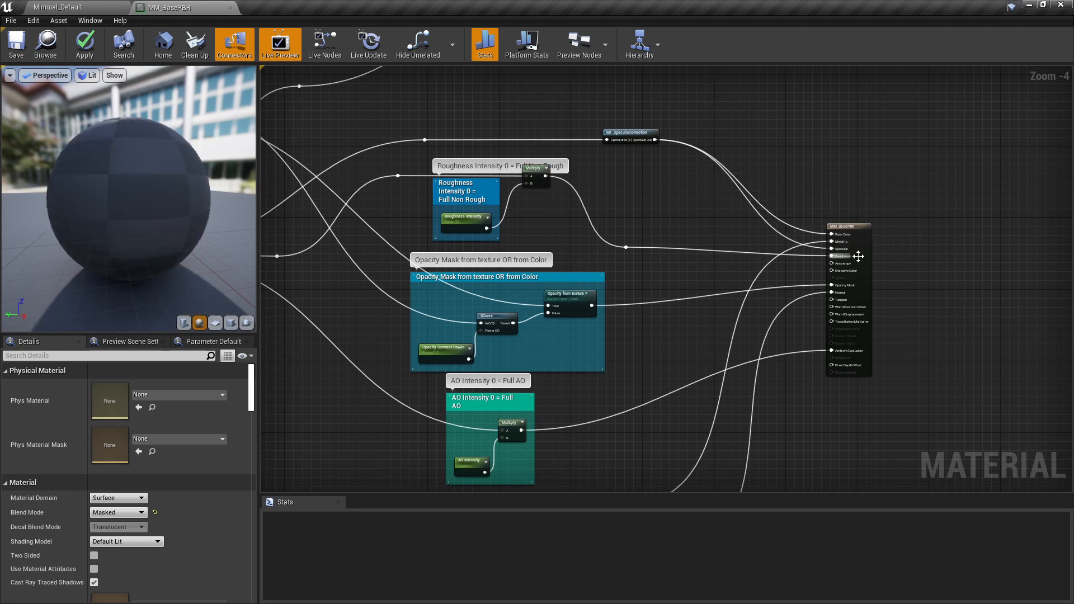
{"action": "left_click", "coordinate": [831, 232]}
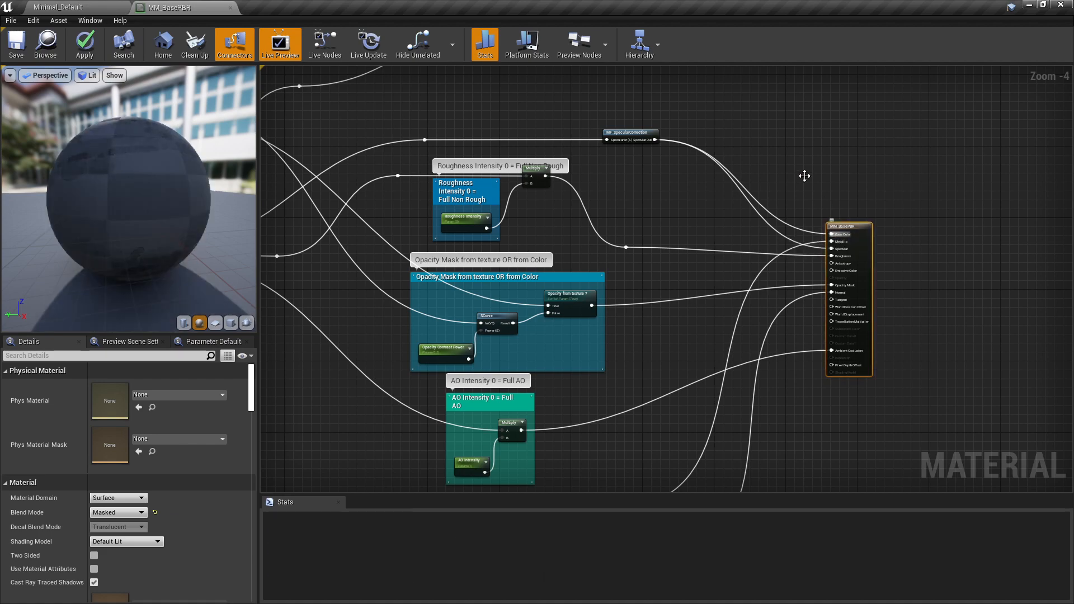
Reconnect the final Multiply of the color and cavity group to the material's Base Color input in place of Specular Out.
{"action": "right_click_drag", "start_coordinate": [831, 232], "coordinate": [854, 277]}
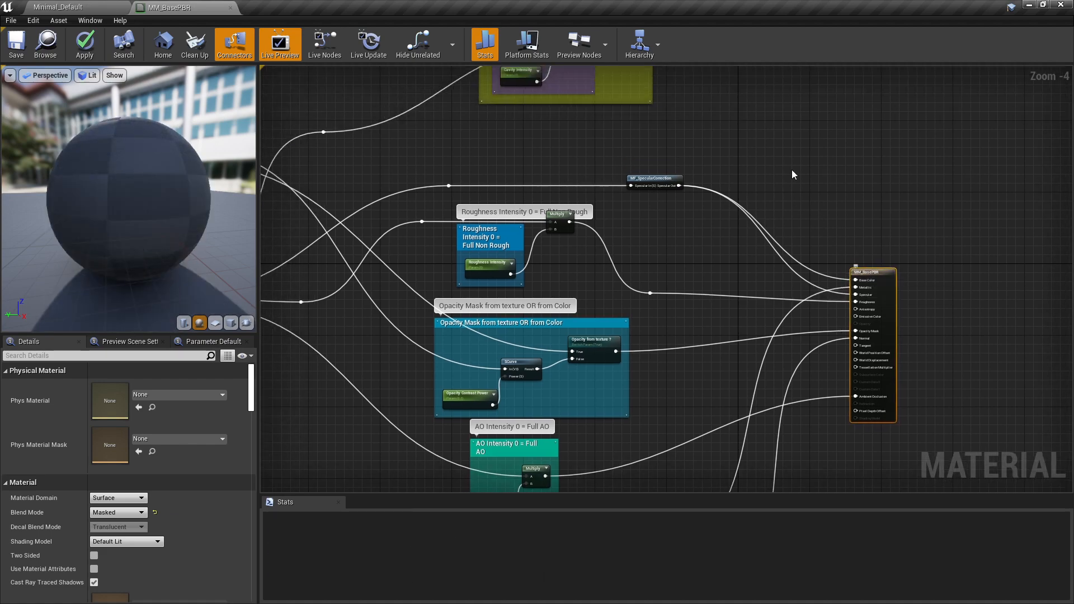
{"action": "right_click_drag", "start_coordinate": [794, 174], "coordinate": [819, 232]}
{"action": "right_click_drag", "start_coordinate": [734, 129], "coordinate": [733, 223]}
{"action": "left_click_drag", "start_coordinate": [667, 140], "coordinate": [882, 433]}
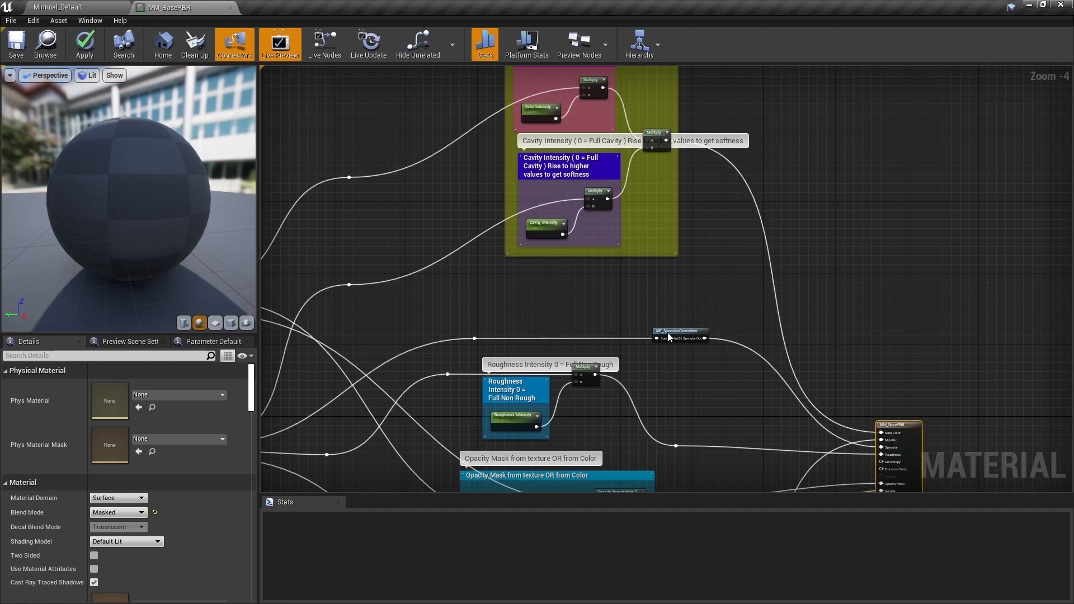
{"action": "right_click_drag", "start_coordinate": [670, 340], "coordinate": [627, 219]}
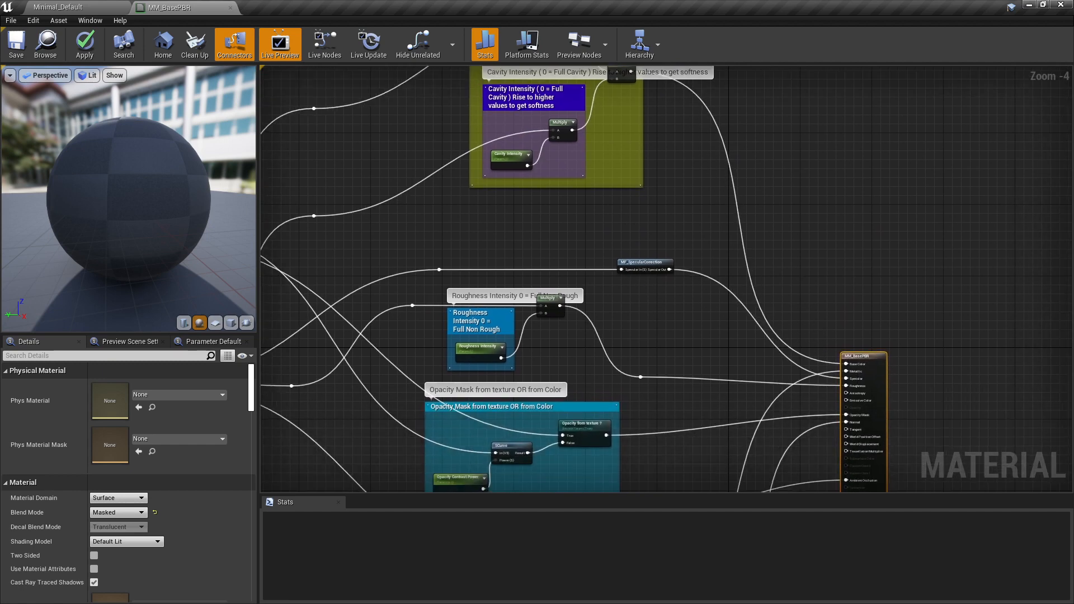
{"action": "right_click_drag", "start_coordinate": [656, 310], "coordinate": [645, 249]}
{"action": "right_click_drag", "start_coordinate": [635, 287], "coordinate": [619, 207]}
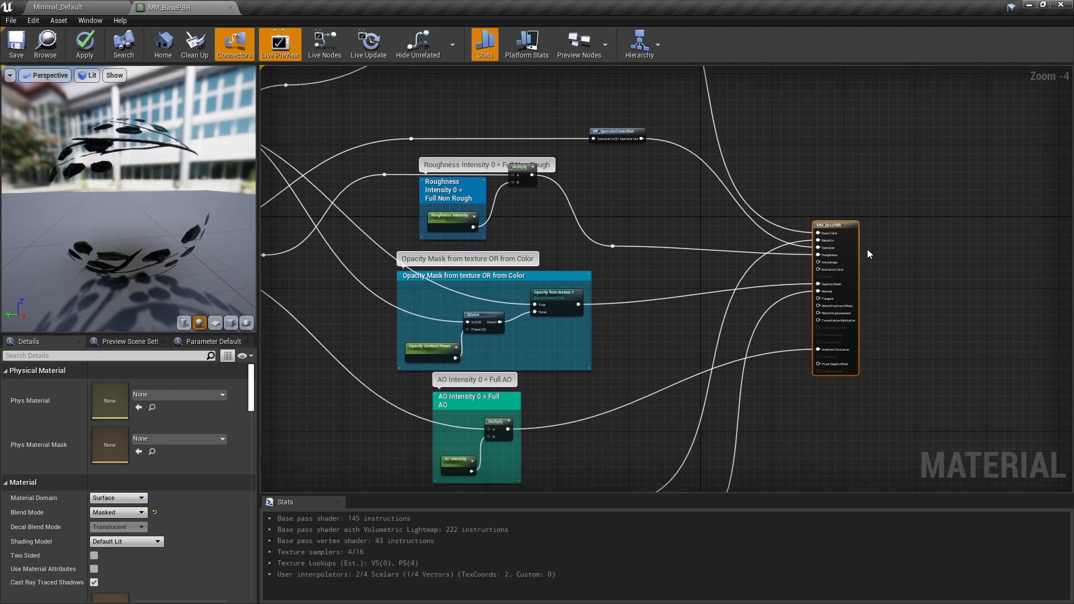